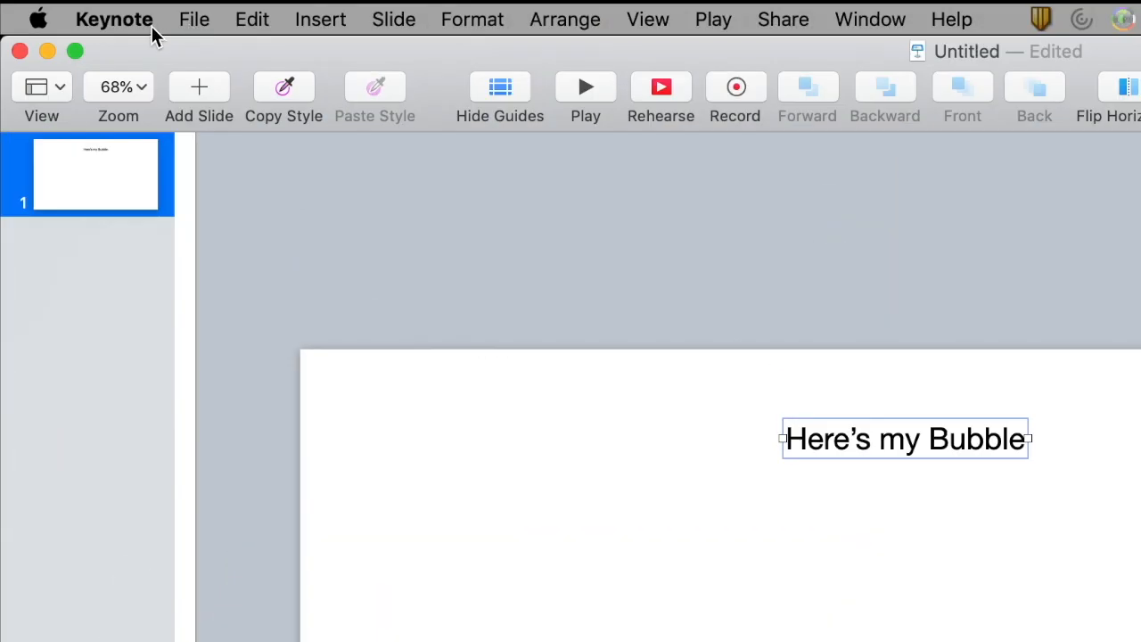
Step: Check which alignment guides are enabled in the ruler preferences, and close the preferences
{"action": "left_click", "coordinate": [152, 26]}
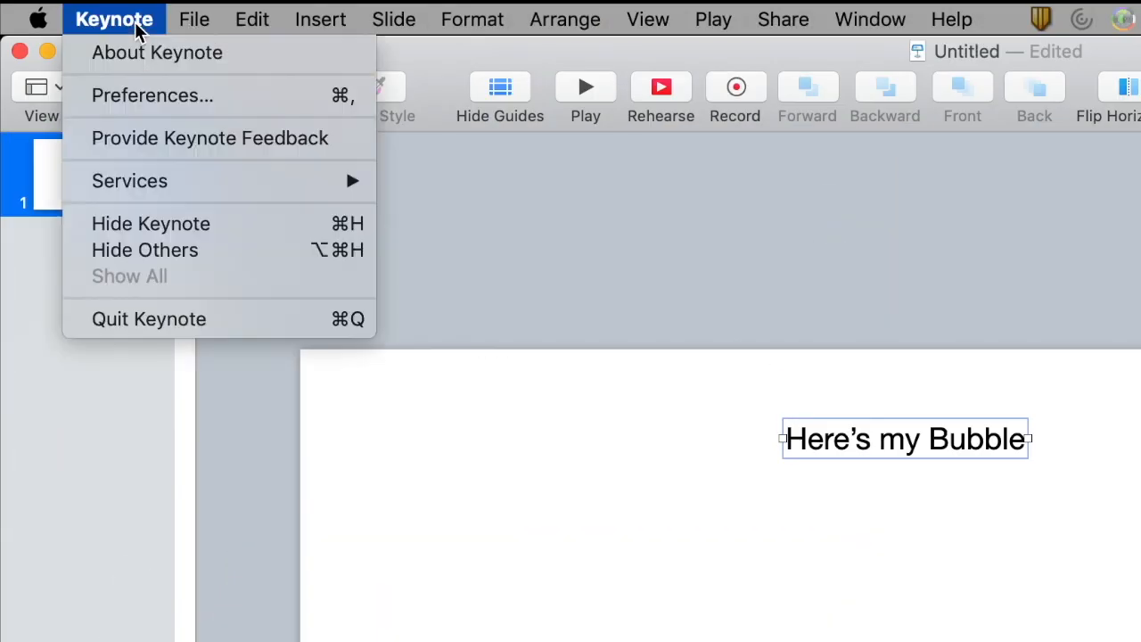
{"action": "left_click", "coordinate": [149, 90]}
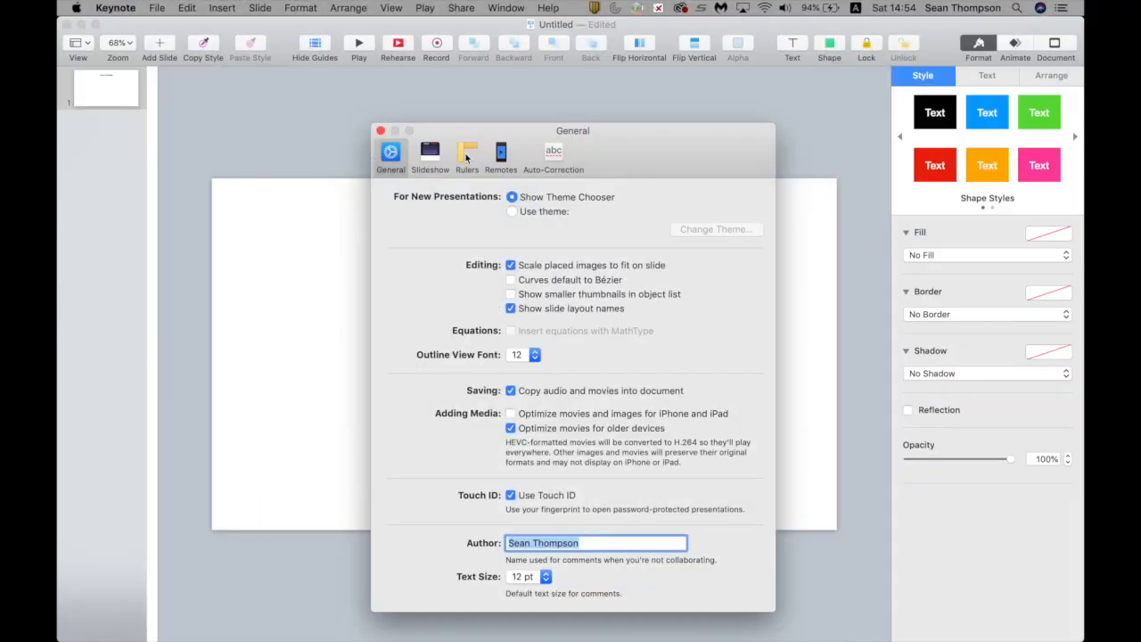
{"action": "left_click", "coordinate": [466, 157]}
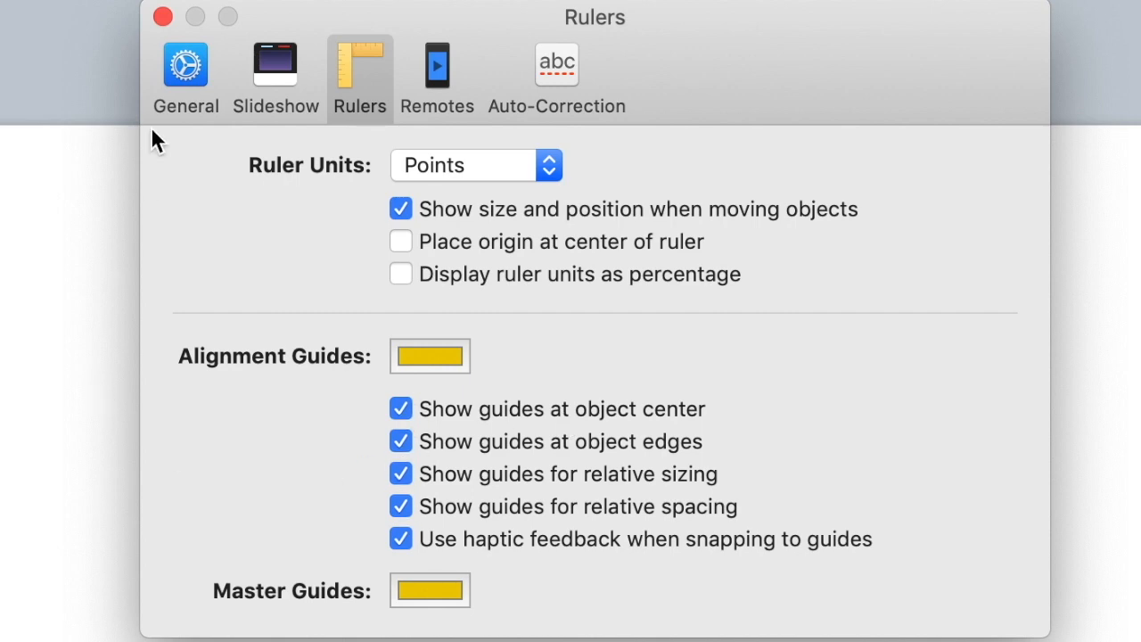
{"action": "left_click", "coordinate": [163, 17]}
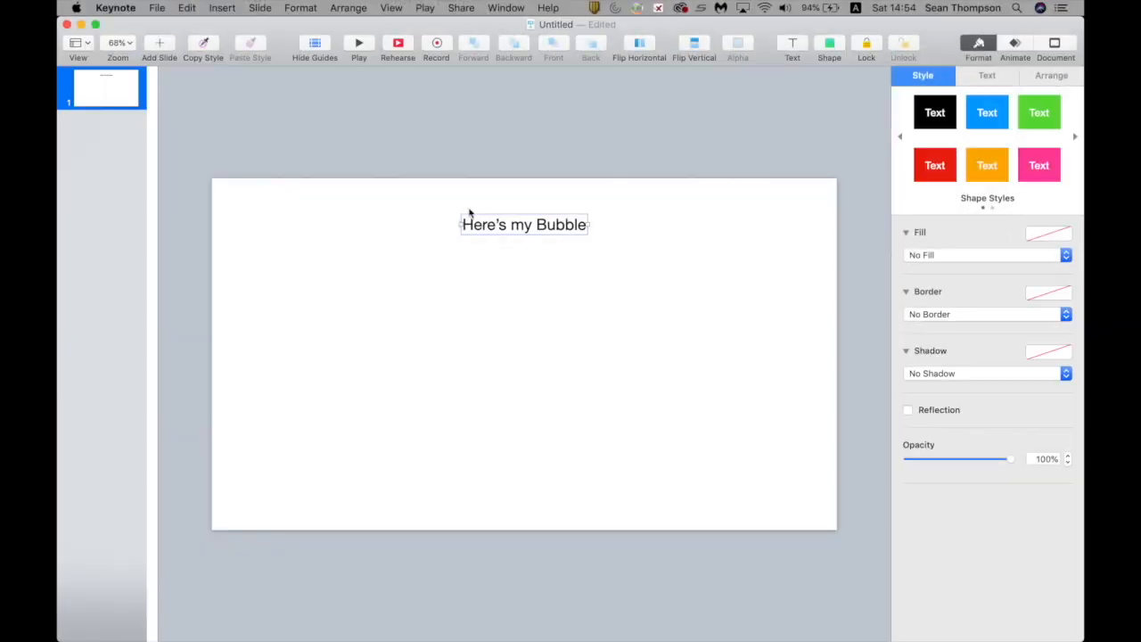
Step: Set the "Here's my Bubble" text to the BadaBoom BB font and recentre it near the slide's upper edge
{"action": "triple_click", "coordinate": [522, 225]}
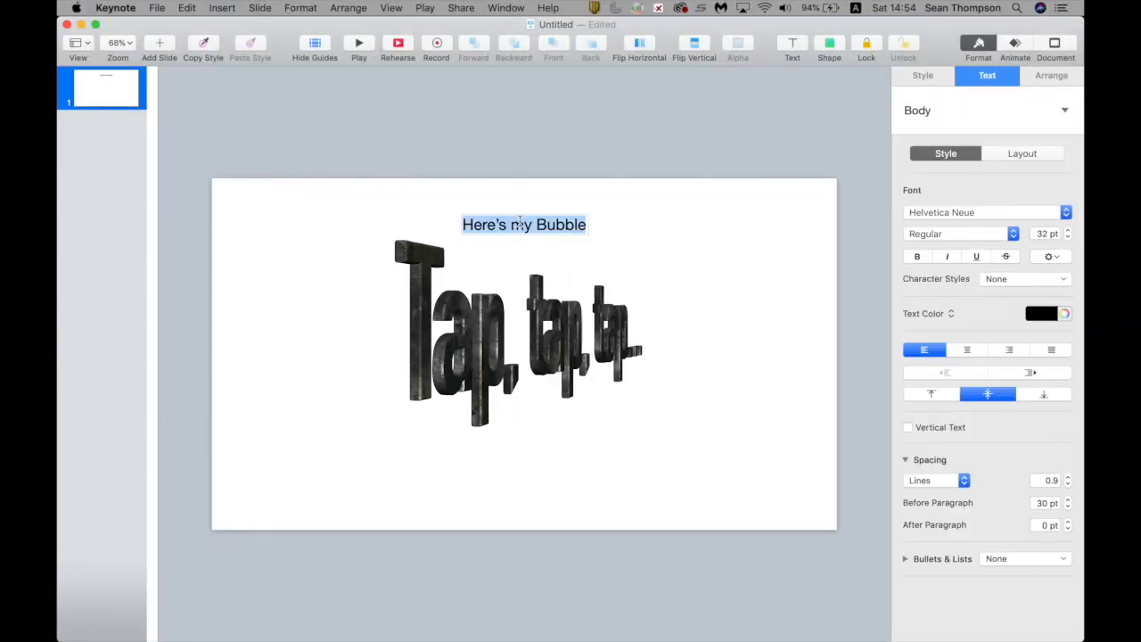
{"action": "left_click", "coordinate": [929, 214]}
{"action": "key", "text": "b"}
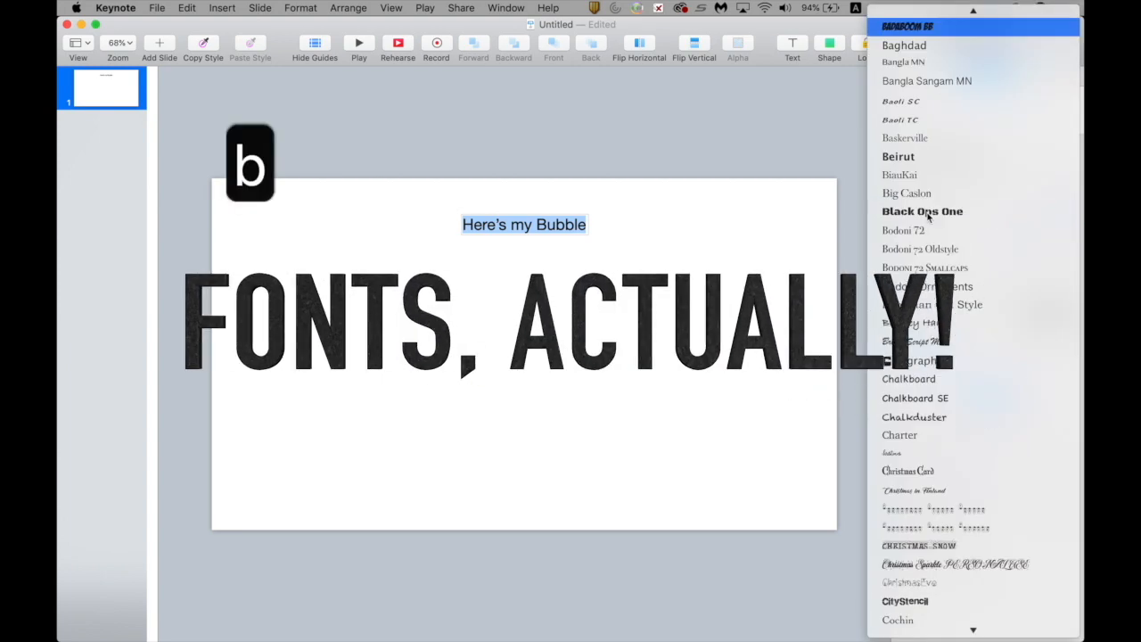
{"action": "left_click", "coordinate": [944, 29]}
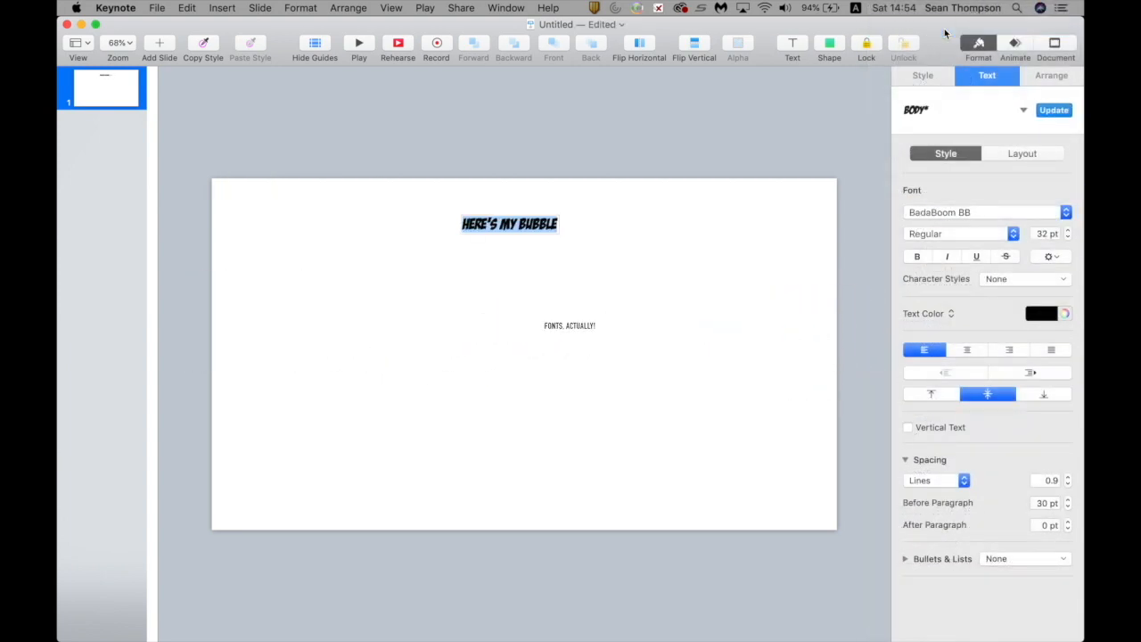
{"action": "left_click", "coordinate": [634, 293]}
{"action": "left_click_drag", "start_coordinate": [534, 231], "coordinate": [550, 226]}
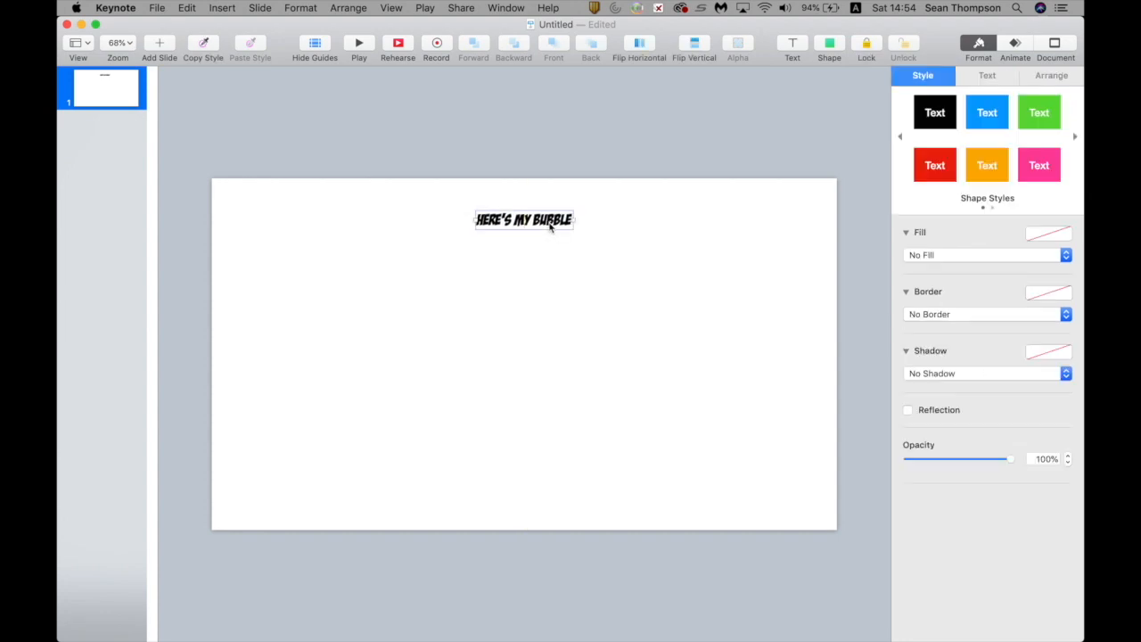
Step: Enlarge the "Here's my Bubble" title until it is roughly two and a half times as wide
{"action": "key", "text": "cmd+equal"}
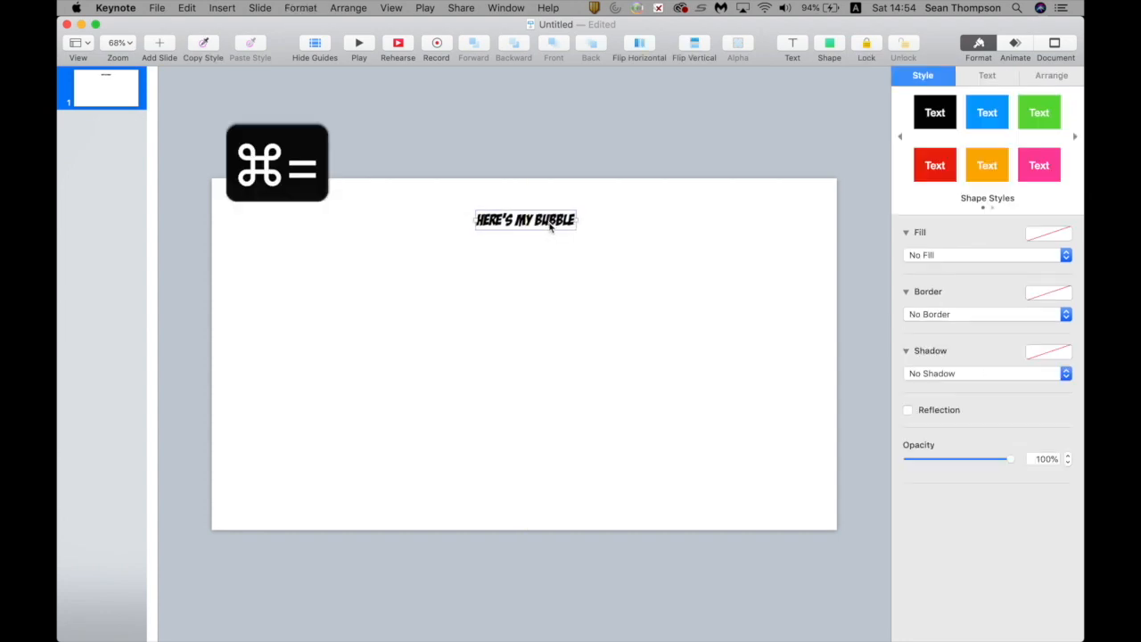
{"action": "key", "text": "cmd+equal"}
{"action": "key", "text": "cmd+equal"}
{"action": "key", "text": "super+equal"}
{"action": "key", "text": "super+equal"}
{"action": "key", "text": "super+equal"}
{"action": "key", "text": "super+equal"}
{"action": "key", "text": "super+equal"}
{"action": "key", "text": "super+equal"}
{"action": "key", "text": "super+equal"}
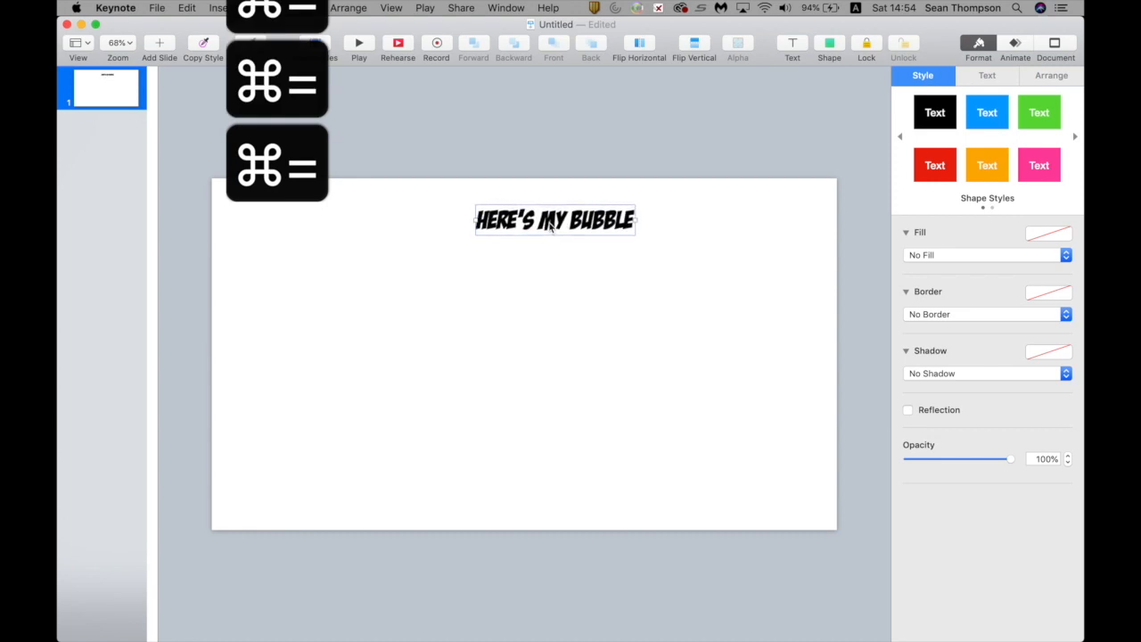
{"action": "key", "text": "super+equal"}
{"action": "key", "text": "super+equal"}
{"action": "key", "text": "super+equal"}
{"action": "key", "text": "super+equal"}
{"action": "key", "text": "super+equal"}
{"action": "key", "text": "super+equal"}
{"action": "key", "text": "super+equal"}
{"action": "key", "text": "super+equal"}
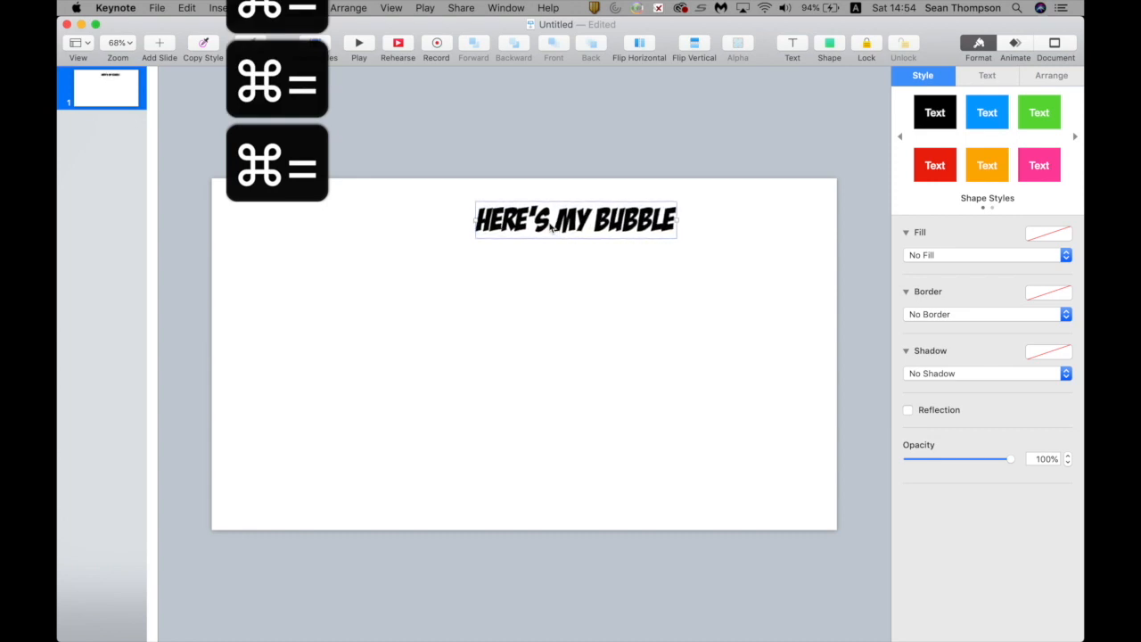
{"action": "key", "text": "super+equal"}
{"action": "key", "text": "super+equal"}
{"action": "key", "text": "super+equal"}
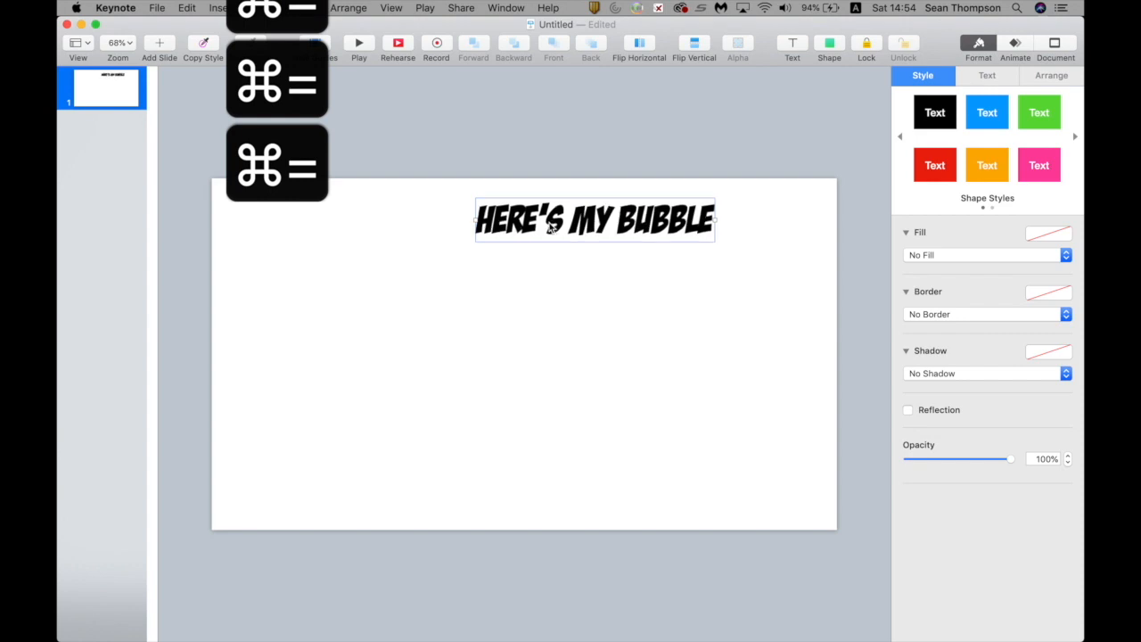
Step: Centre the title, place a duplicate of it near the slide's lower edge, and change the copy's text to "How is your bubble"
{"action": "left_click", "coordinate": [570, 383]}
{"action": "left_click_drag", "start_coordinate": [603, 232], "coordinate": [526, 492]}
{"action": "key", "text": "super+d"}
{"action": "double_click", "coordinate": [524, 489]}
{"action": "triple_click", "coordinate": [525, 488]}
{"action": "type", "text": "How is your bubble"}
{"action": "left_click", "coordinate": [756, 393]}
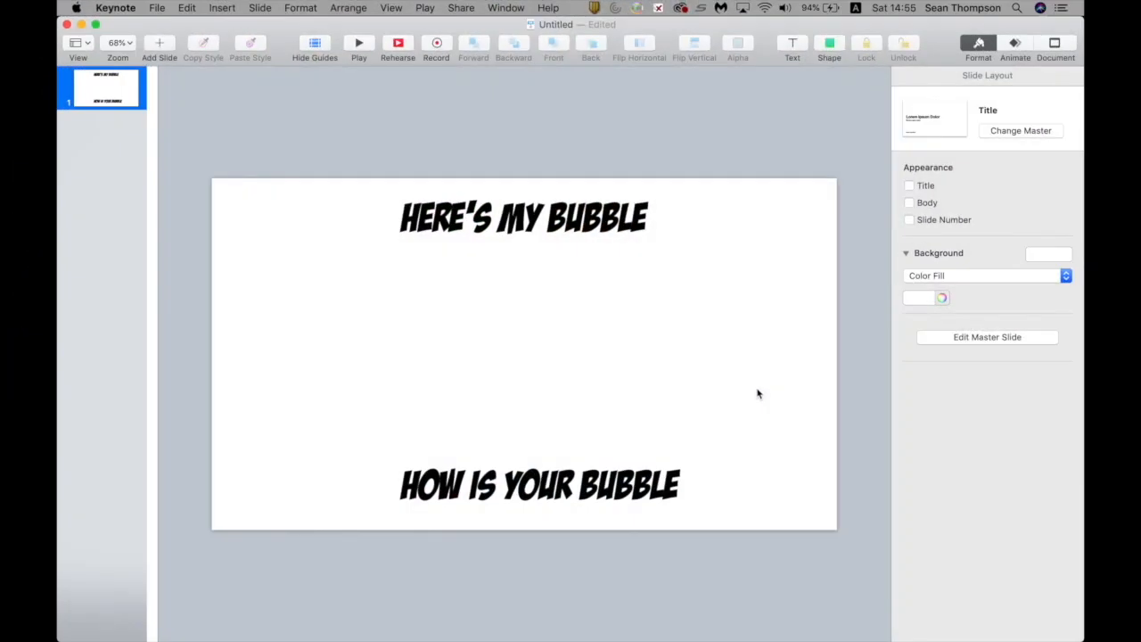
Step: Insert a circle between the two captions and enlarge it to 436 pt with its proportions constrained
{"action": "left_click", "coordinate": [828, 46]}
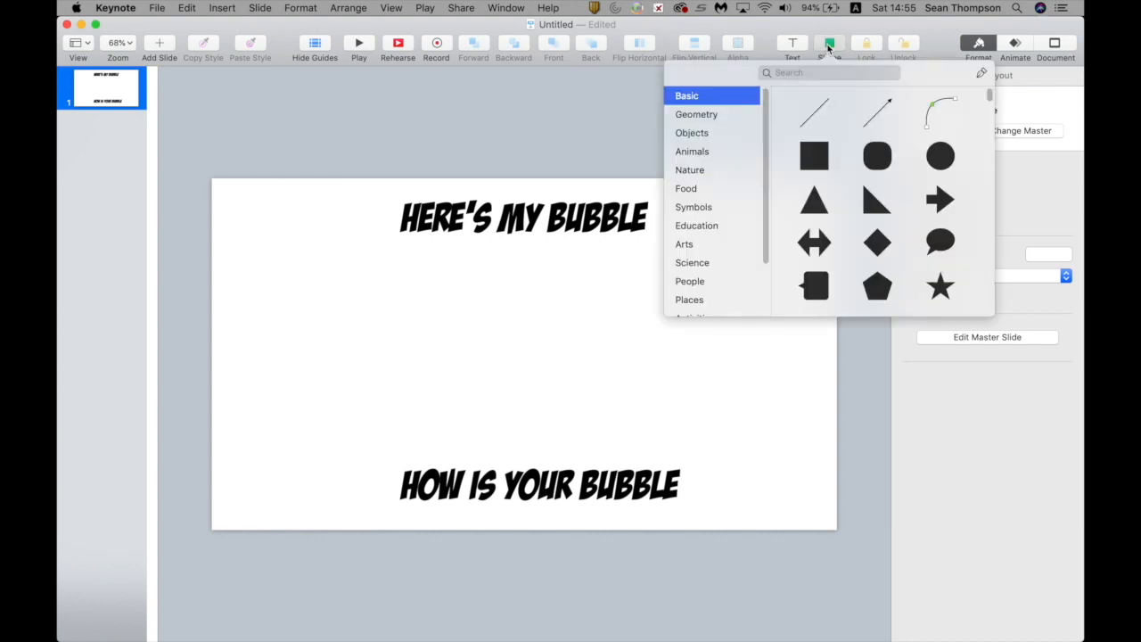
{"action": "left_click", "coordinate": [944, 156]}
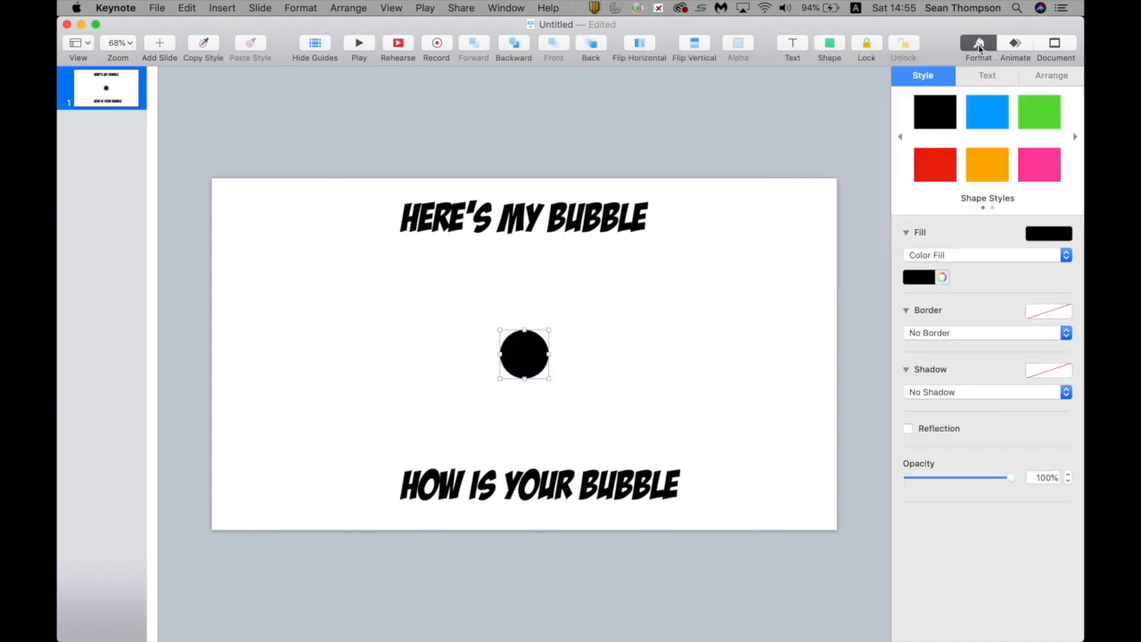
{"action": "left_click", "coordinate": [1053, 77]}
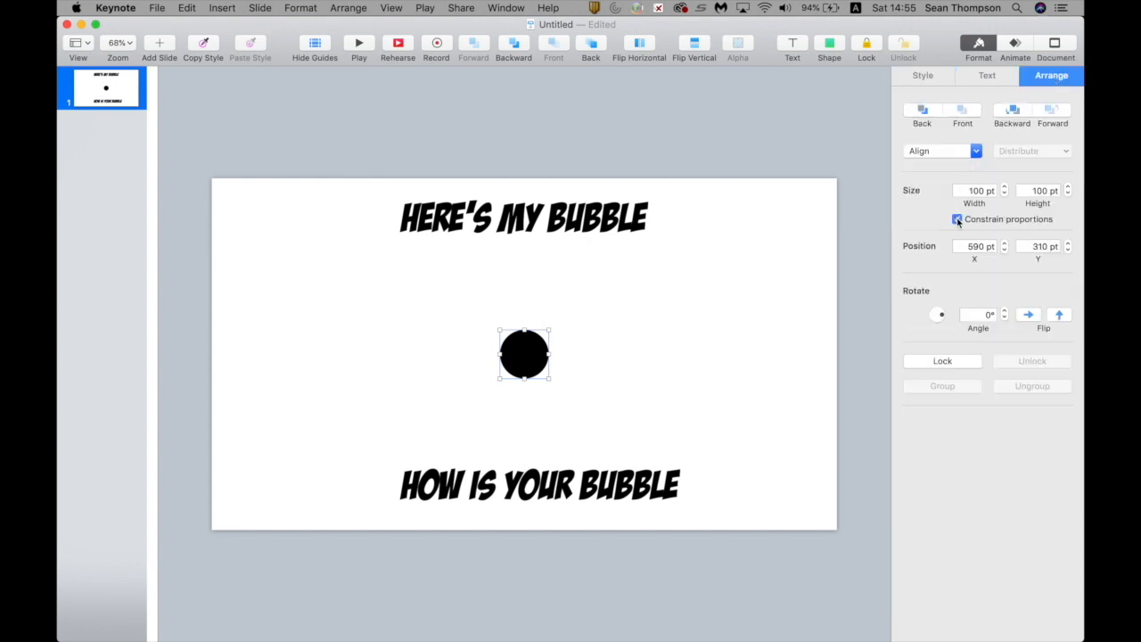
{"action": "left_click_drag", "start_coordinate": [548, 330], "coordinate": [535, 352]}
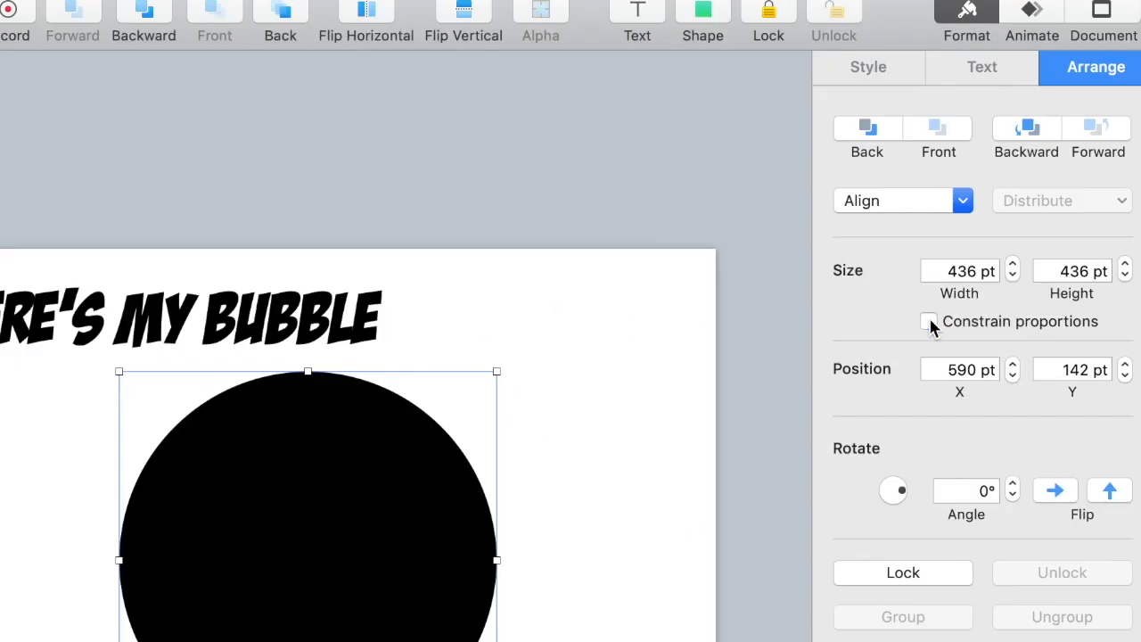
{"action": "left_click_drag", "start_coordinate": [307, 372], "coordinate": [181, 517]}
{"action": "key", "text": "super+z"}
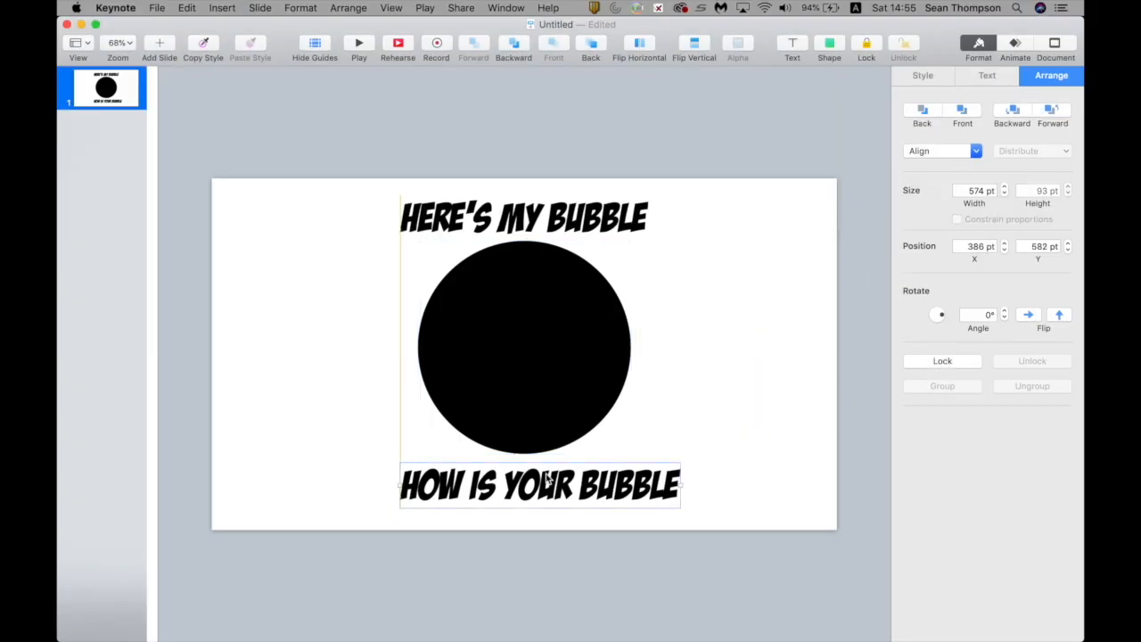
Step: Centre the lower caption under the circle, reduce the text size of both captions, and reposition the upper caption above the circle
{"action": "left_click_drag", "start_coordinate": [551, 480], "coordinate": [535, 486]}
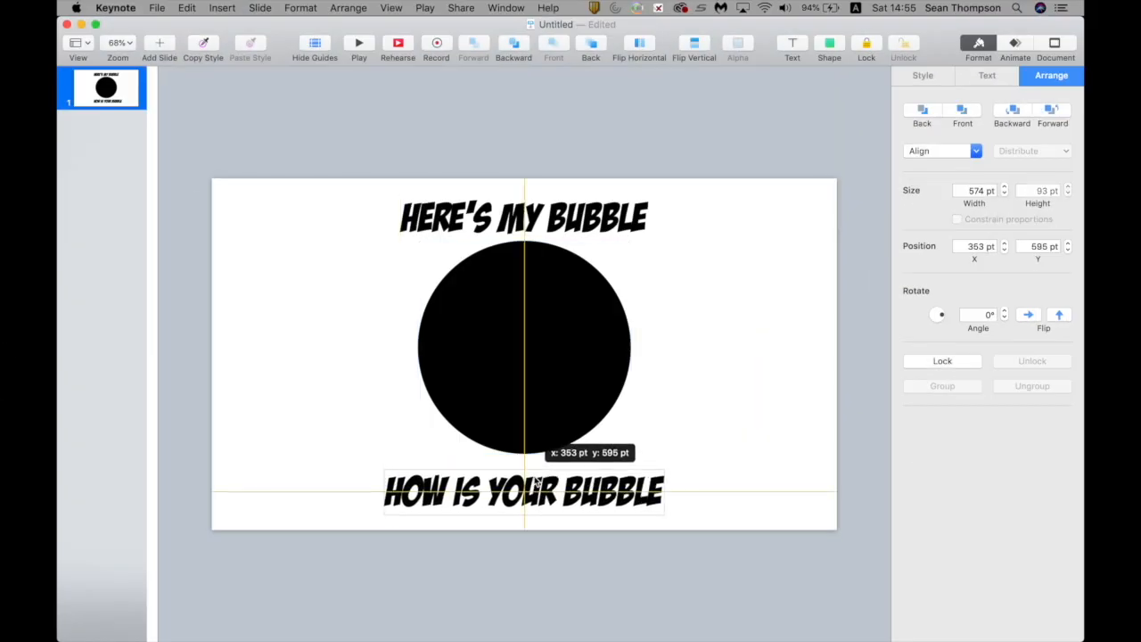
{"action": "left_click", "coordinate": [595, 225], "text": "shift"}
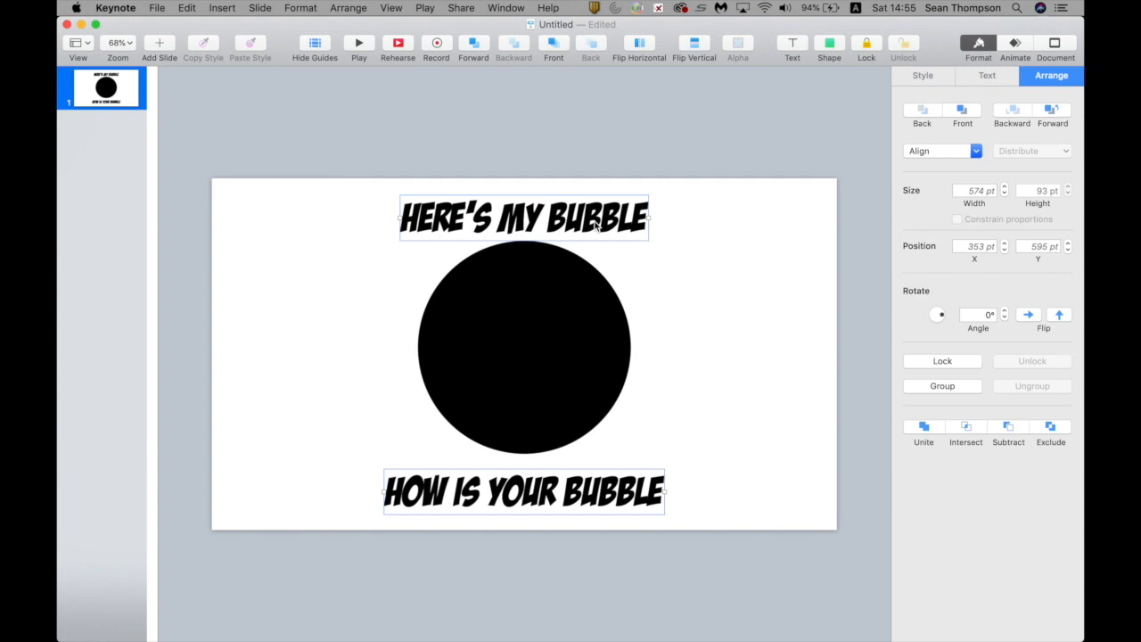
{"action": "key", "text": "super+minus"}
{"action": "key", "text": "super+minus"}
{"action": "key", "text": "super+minus"}
{"action": "key", "text": "super+minus"}
{"action": "left_click_drag", "start_coordinate": [541, 216], "coordinate": [583, 216]}
Step: Enlarge the circle proportionally towards the lower caption
{"action": "left_click", "coordinate": [522, 450]}
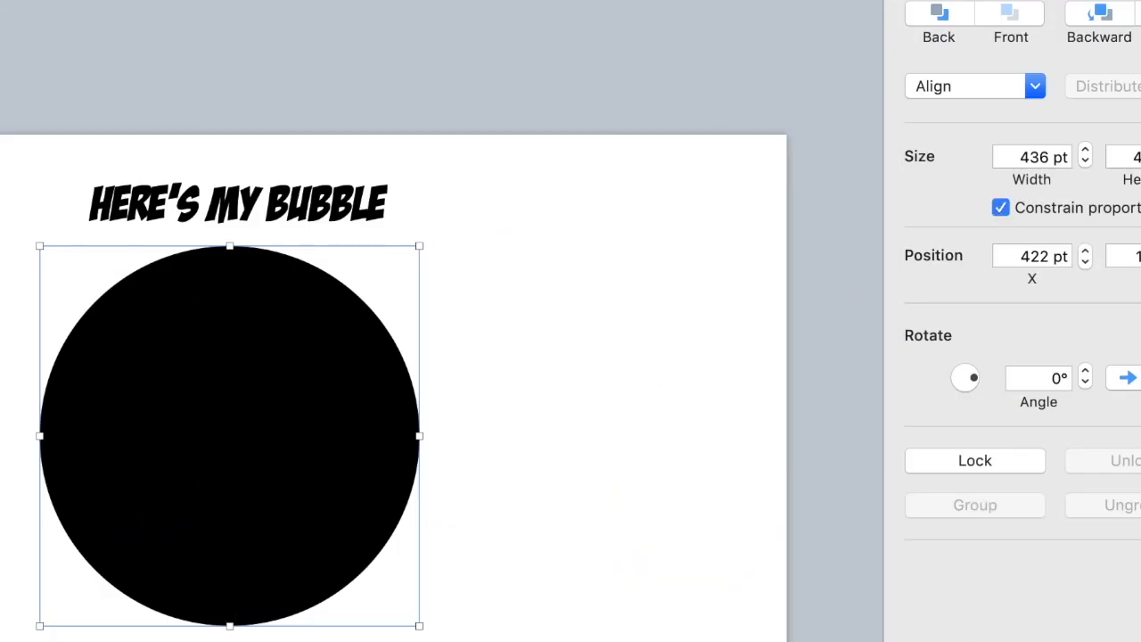
{"action": "left_click_drag", "start_coordinate": [231, 622], "coordinate": [230, 625]}
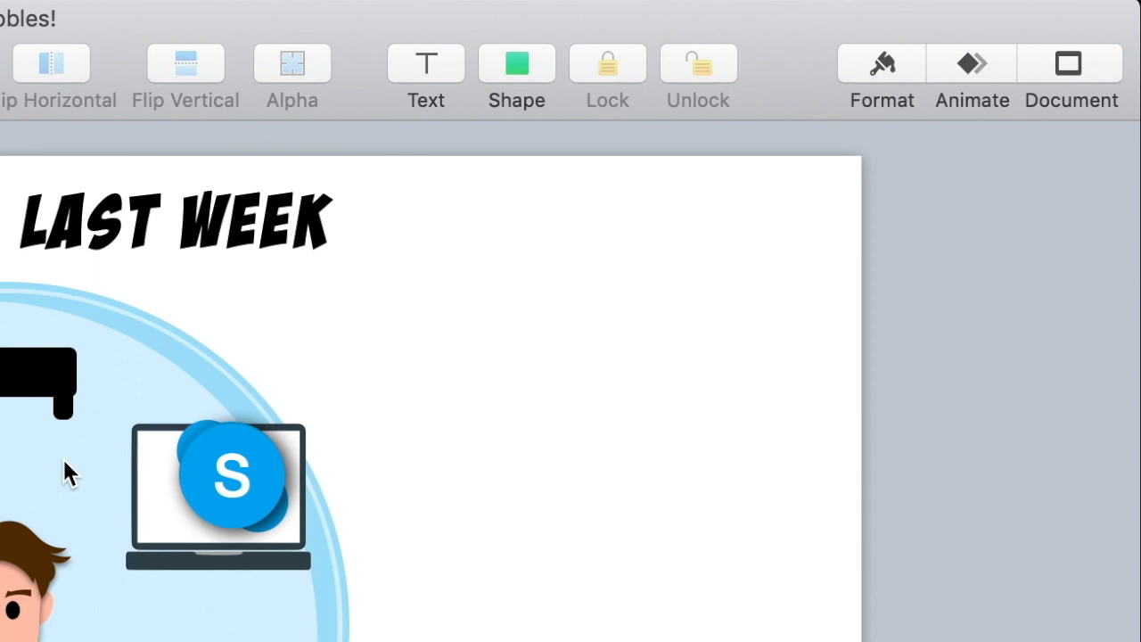
{"action": "left_click", "coordinate": [64, 464]}
{"action": "left_click", "coordinate": [885, 64]}
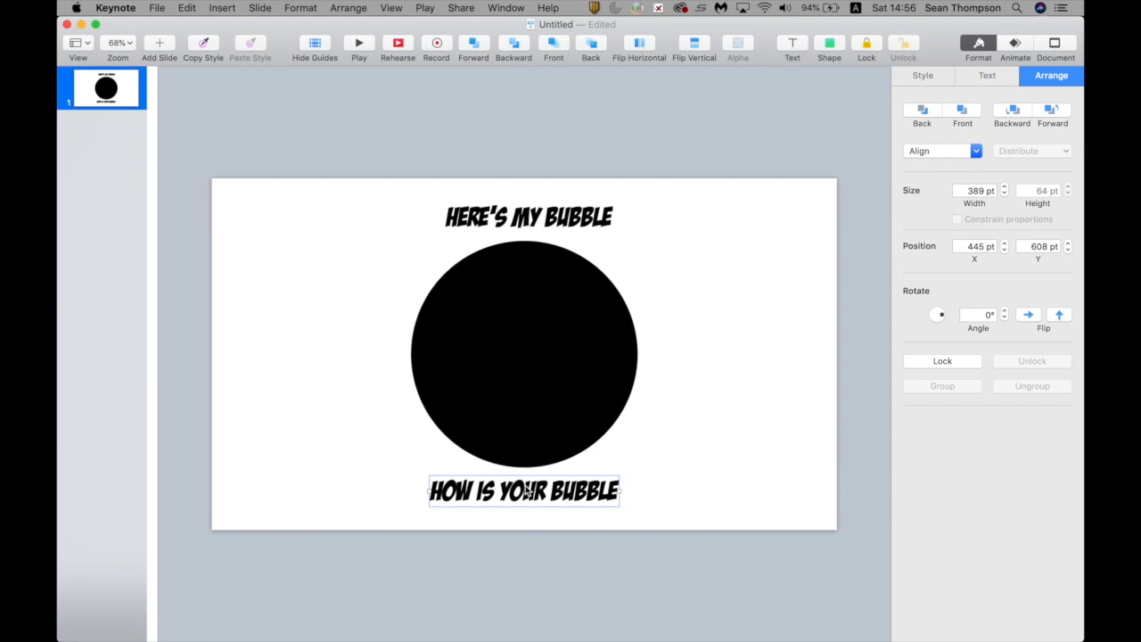
Step: Nudge the lower caption down about 30 pt and the upper caption up about 20 pt to a Y position of 28 pt
{"action": "key", "text": "shift+Down"}
{"action": "key", "text": "shift+Down"}
{"action": "key", "text": "shift+Down"}
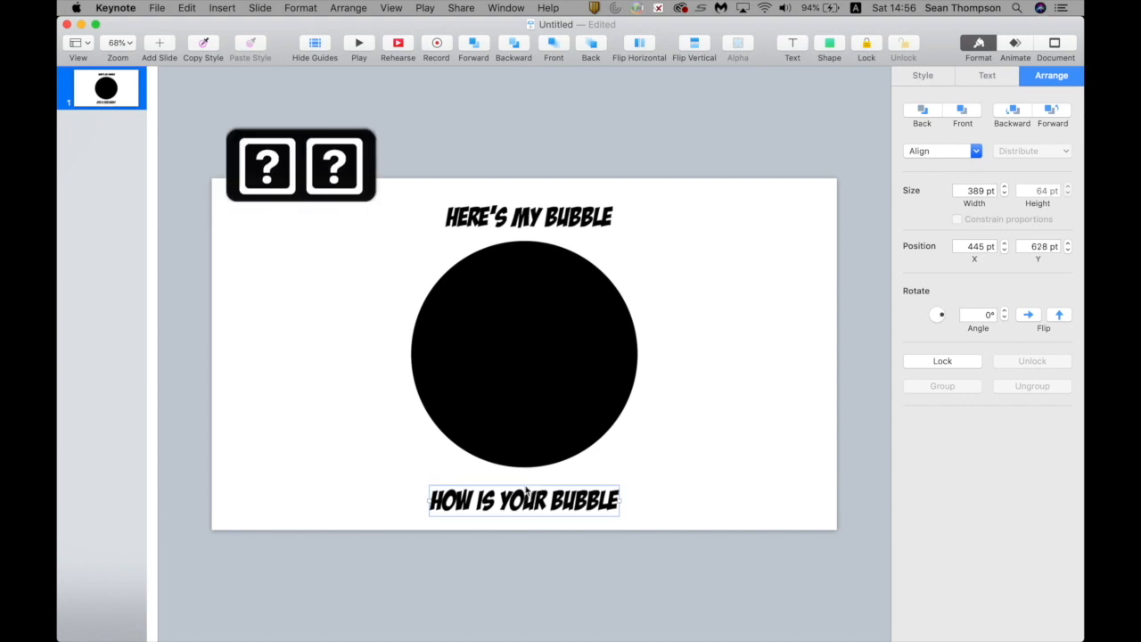
{"action": "left_click", "coordinate": [583, 221]}
{"action": "key", "text": "shift+Up"}
{"action": "key", "text": "shift+Up"}
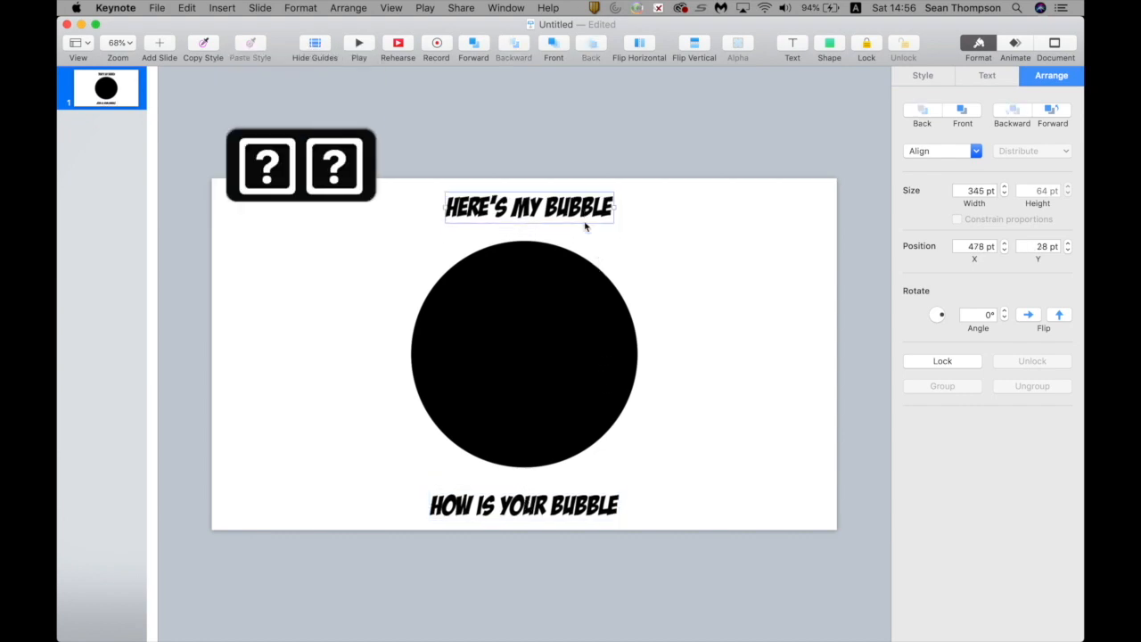
Step: Enlarge the circle past 500 pt with constrained proportions so that it fills the space between the two captions
{"action": "left_click", "coordinate": [507, 328]}
{"action": "left_click_drag", "start_coordinate": [523, 239], "coordinate": [523, 226]}
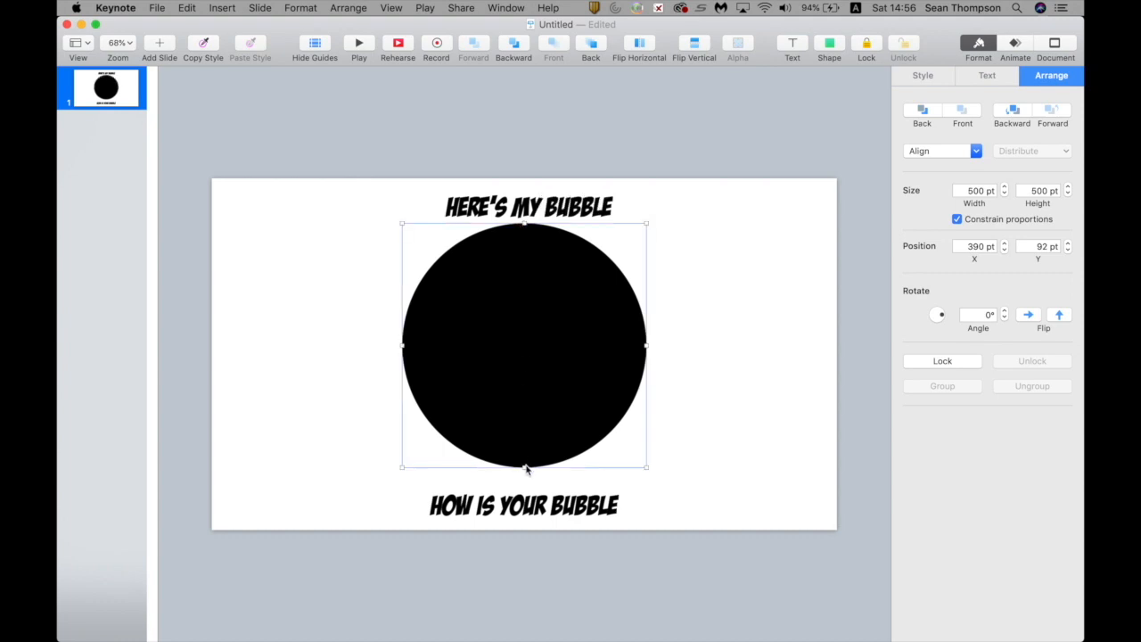
{"action": "left_click_drag", "start_coordinate": [525, 466], "coordinate": [525, 479]}
Step: Fill the circle with the Sky blue pencil colour and set its opacity to 59%
{"action": "left_click", "coordinate": [924, 77]}
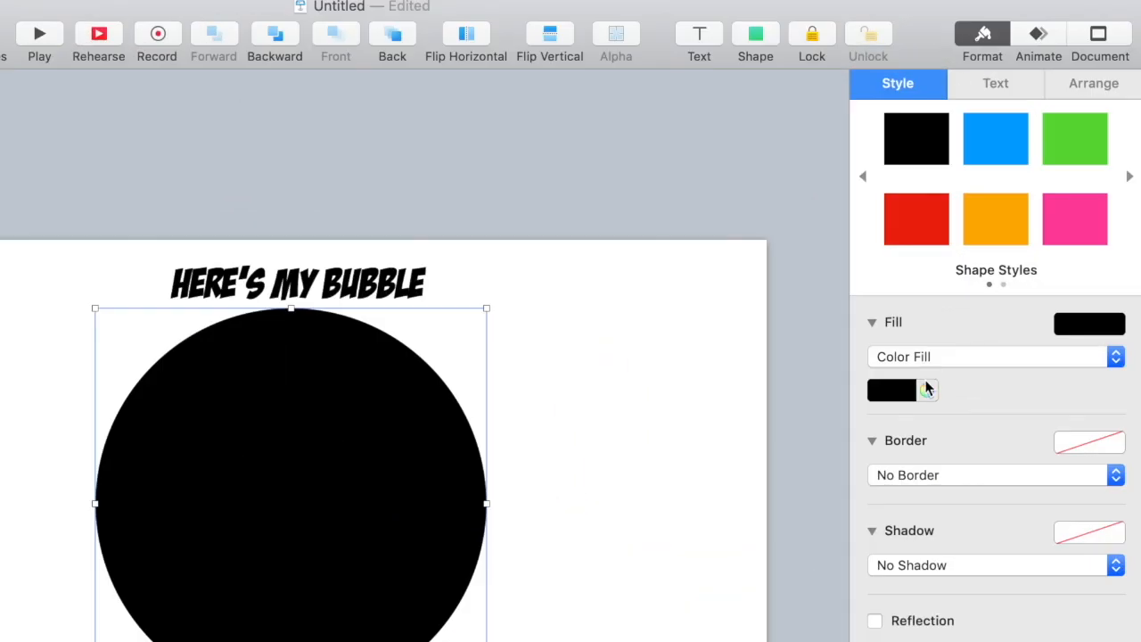
{"action": "left_click", "coordinate": [942, 276]}
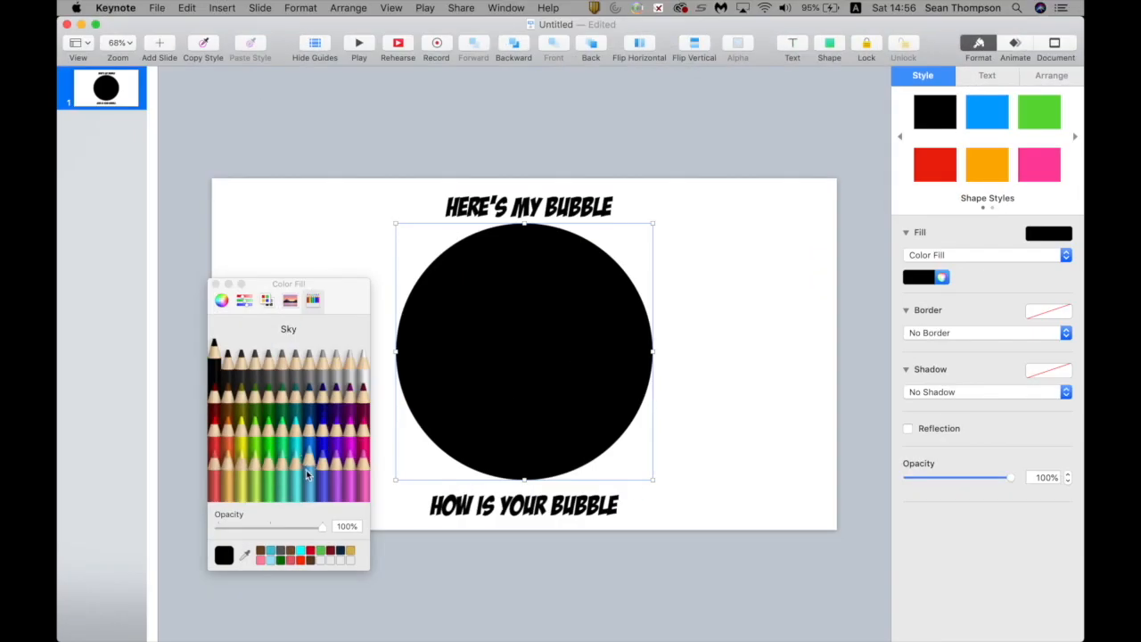
{"action": "left_click", "coordinate": [309, 470]}
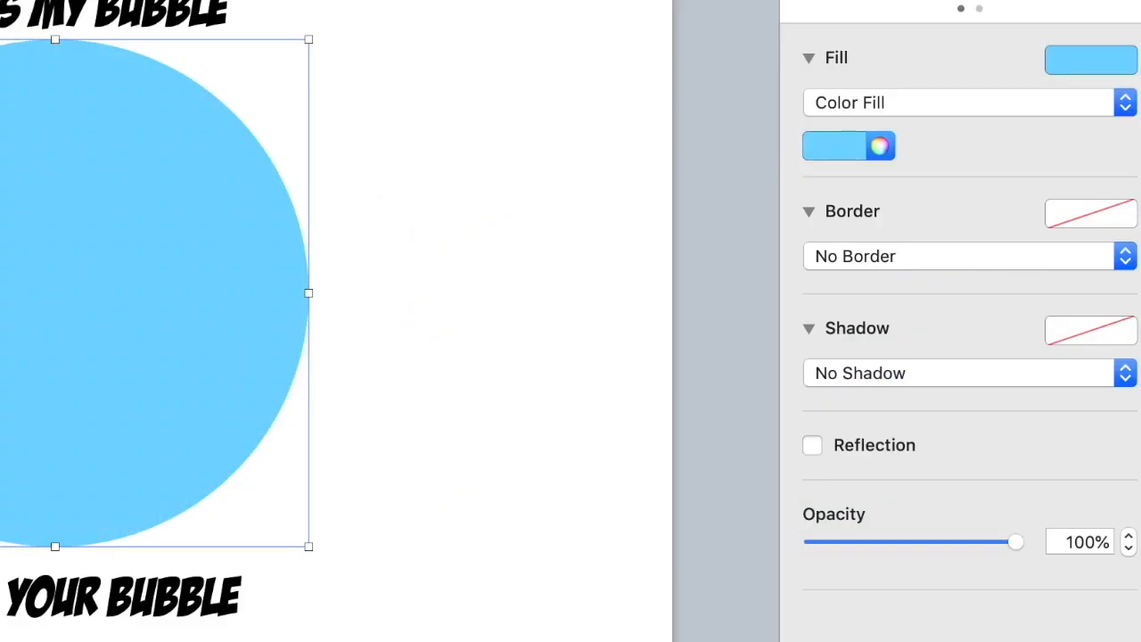
{"action": "left_click_drag", "start_coordinate": [1014, 544], "coordinate": [932, 553]}
{"action": "left_click", "coordinate": [558, 262]}
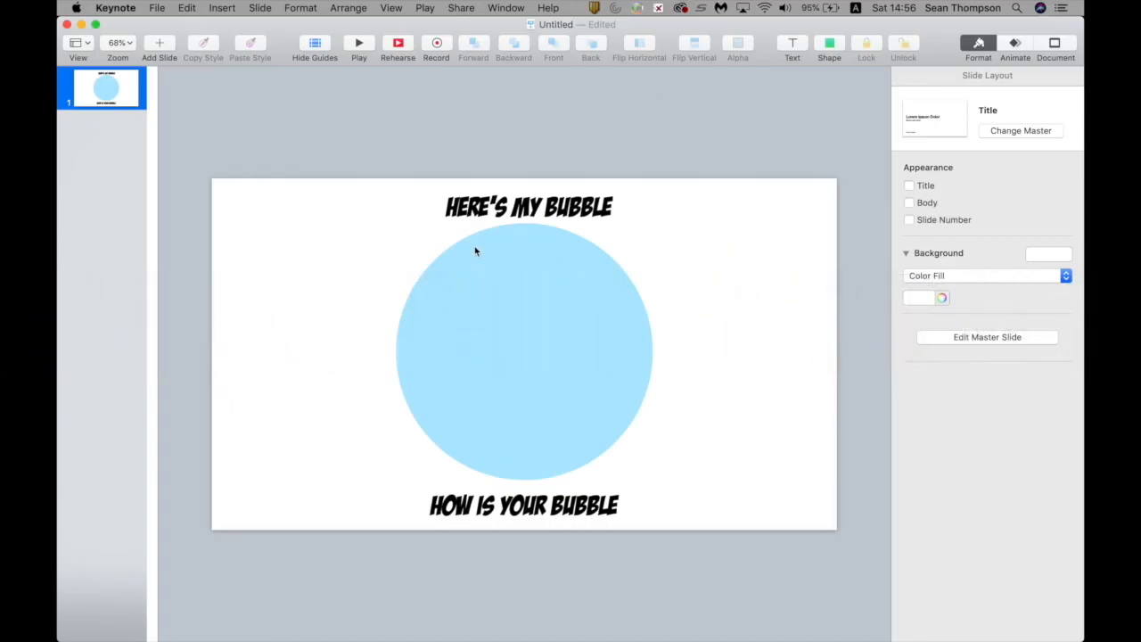
Step: Draw a closed, narrow eight-point highlight shape with the Pen tool just inside the bubble's upper-left edge, bending along its curve
{"action": "left_click", "coordinate": [424, 330]}
{"action": "scroll", "coordinate": [429, 318], "scroll_direction": "up", "scroll_amount": 5}
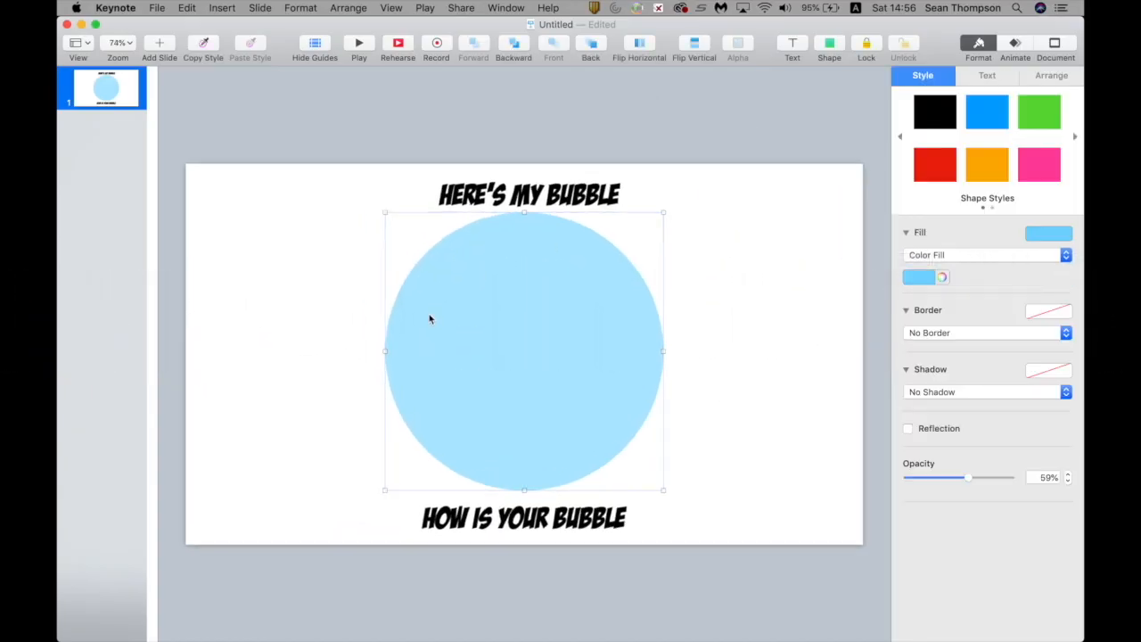
{"action": "scroll", "coordinate": [429, 318], "scroll_direction": "down", "scroll_amount": 5}
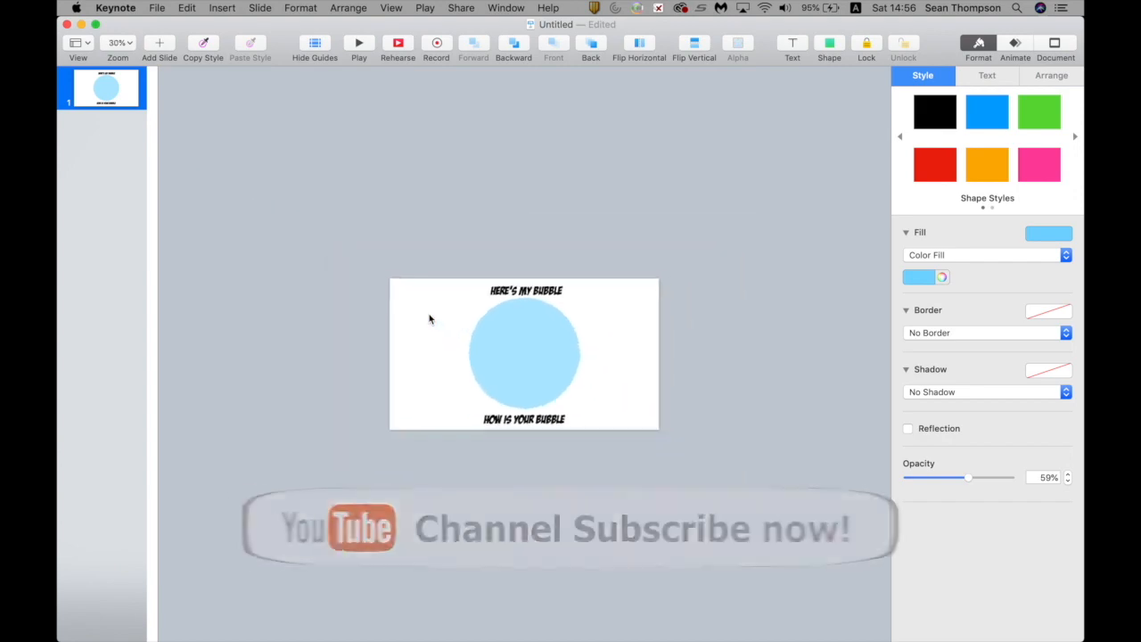
{"action": "scroll", "coordinate": [429, 318], "scroll_direction": "up", "scroll_amount": 8}
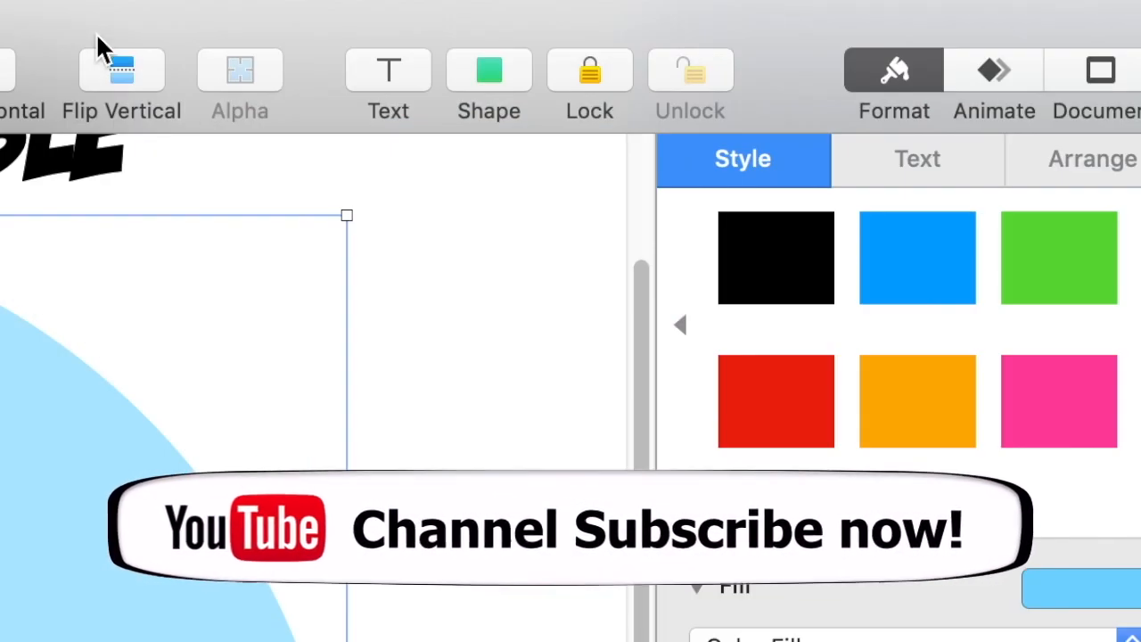
{"action": "left_click", "coordinate": [829, 37]}
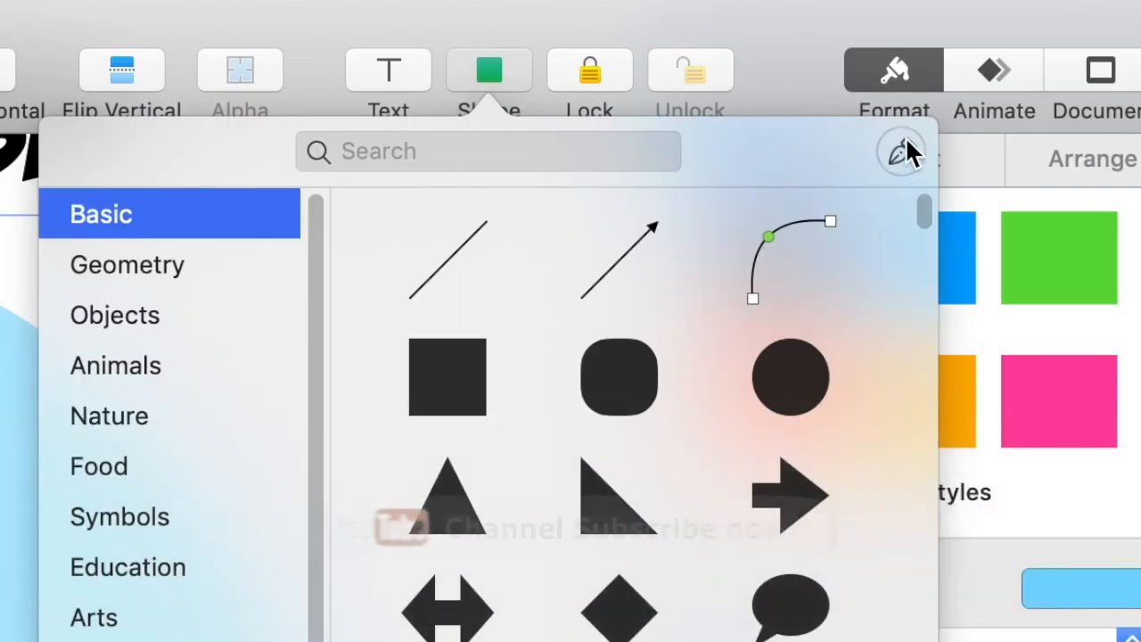
{"action": "left_click", "coordinate": [894, 148]}
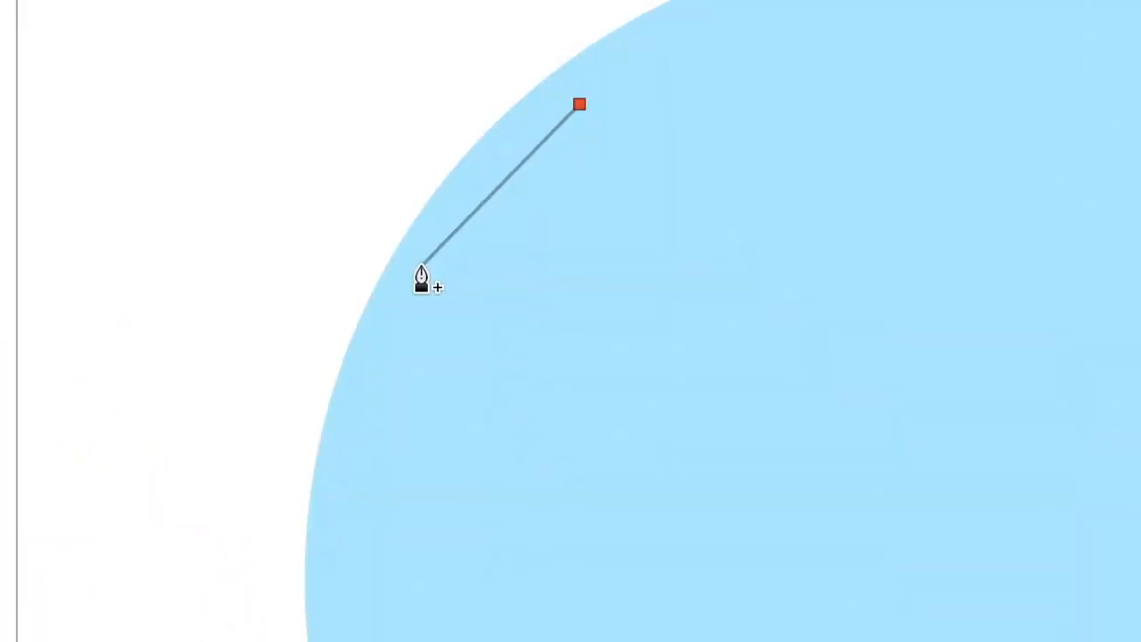
{"action": "left_click", "coordinate": [424, 271]}
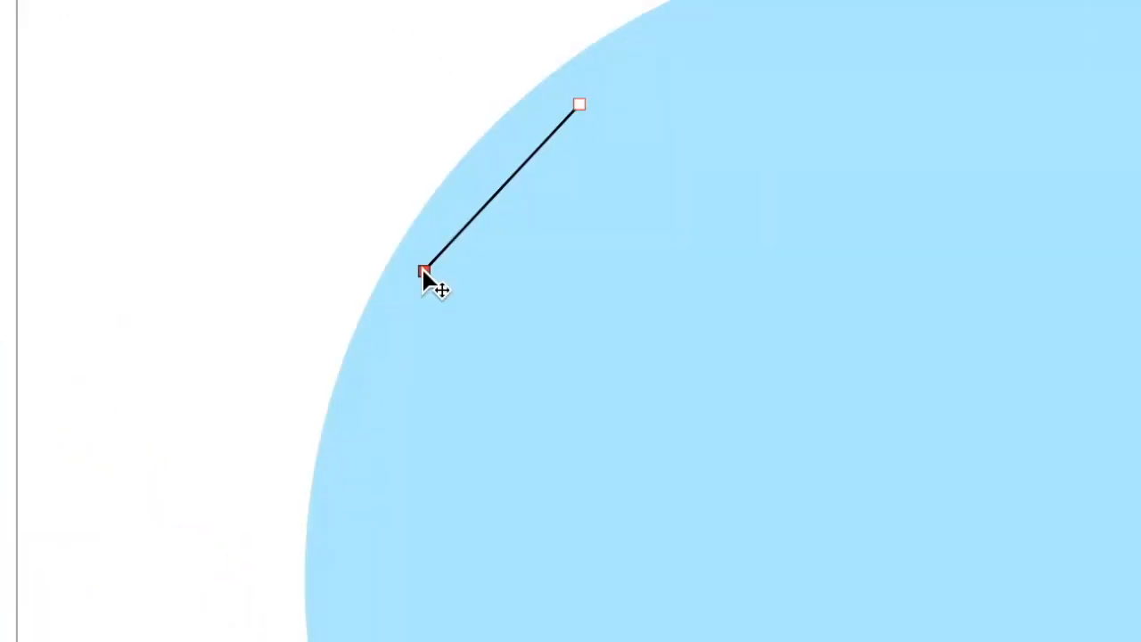
{"action": "left_click", "coordinate": [371, 443]}
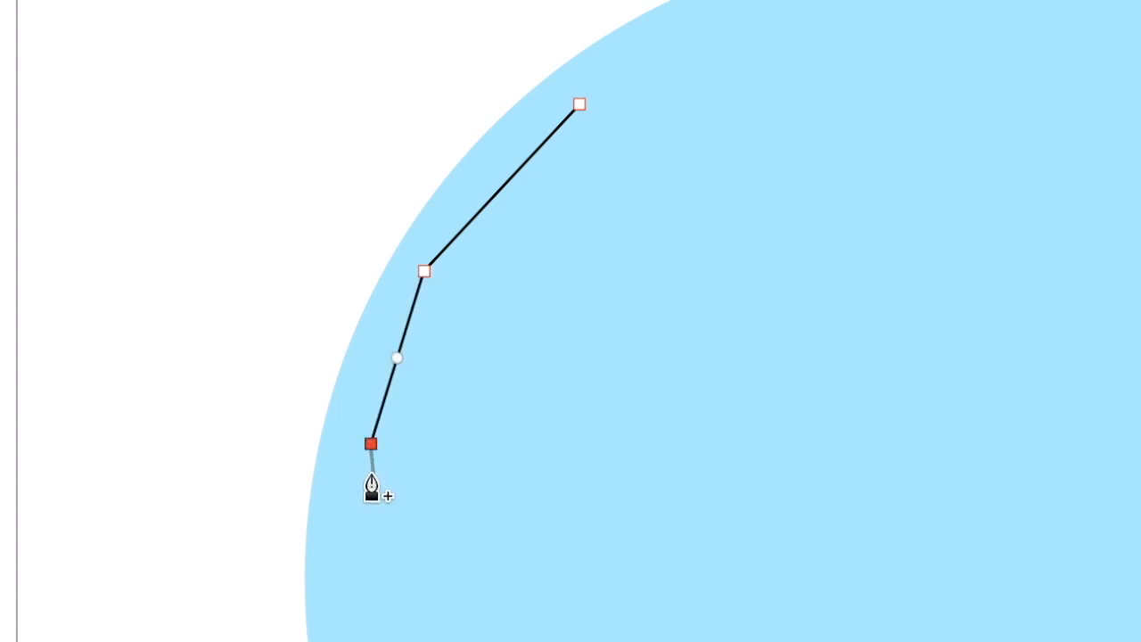
{"action": "left_click", "coordinate": [406, 459]}
{"action": "left_click", "coordinate": [460, 290]}
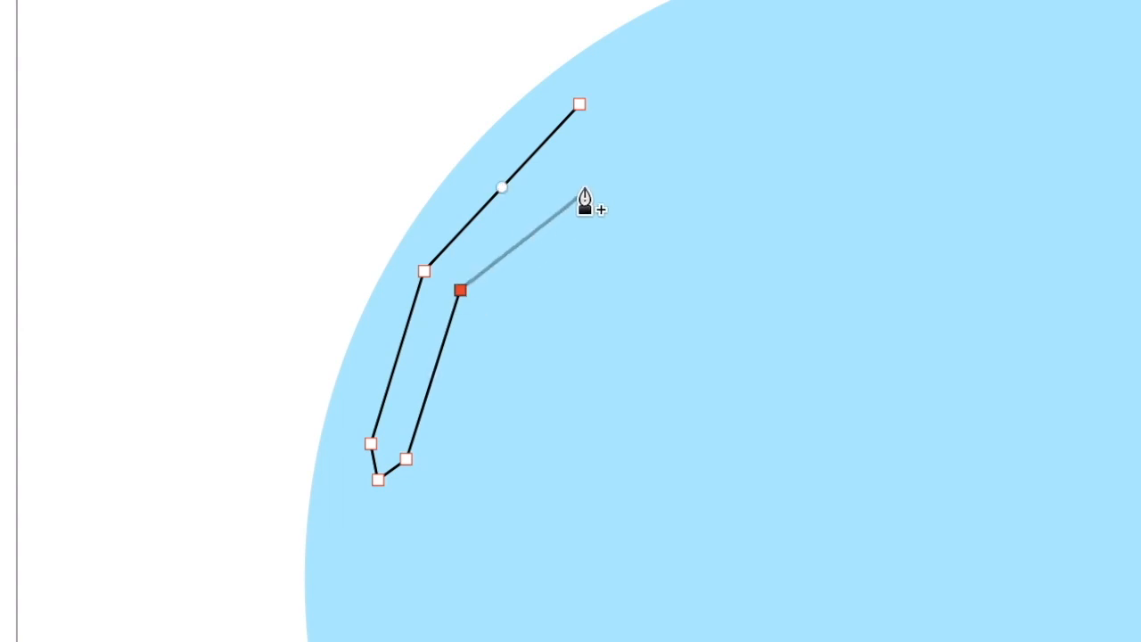
{"action": "left_click", "coordinate": [607, 129]}
{"action": "left_click", "coordinate": [610, 97]}
{"action": "left_click", "coordinate": [580, 104]}
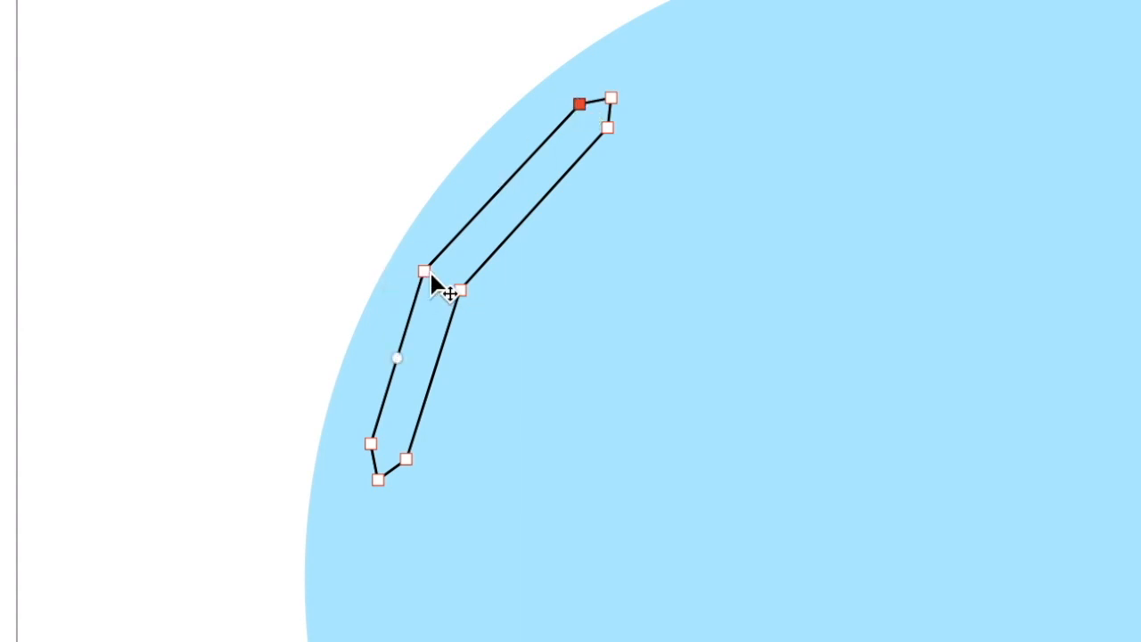
Step: Convert all eight corner points of the highlight shape into smooth curve points and finish editing its outline
{"action": "double_click", "coordinate": [425, 271]}
{"action": "double_click", "coordinate": [377, 476]}
{"action": "double_click", "coordinate": [407, 459]}
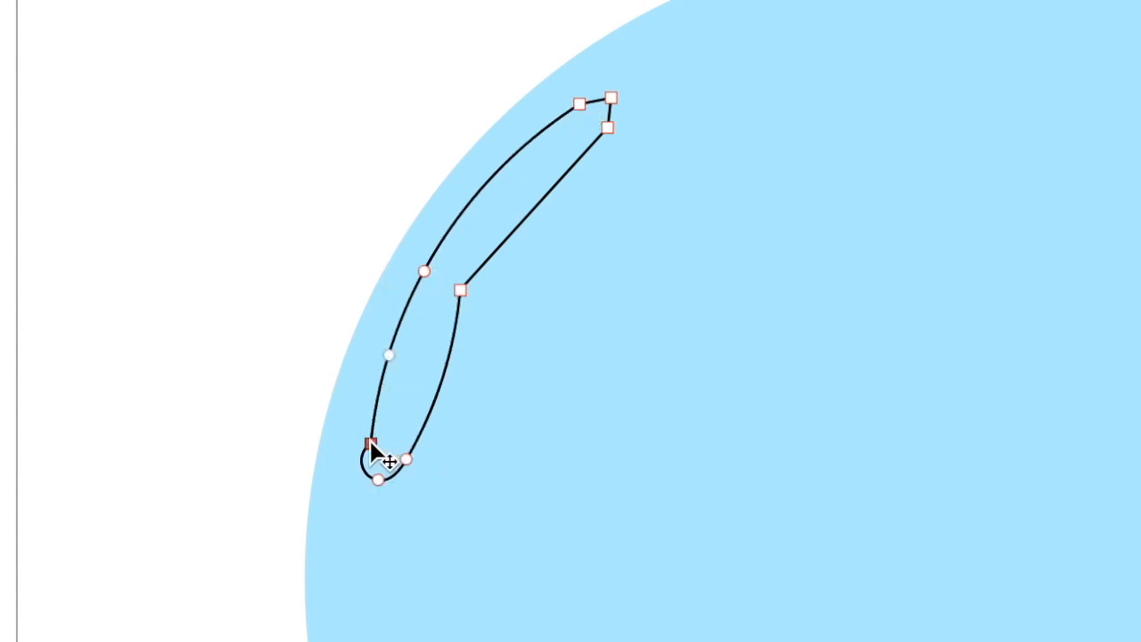
{"action": "double_click", "coordinate": [371, 442]}
{"action": "double_click", "coordinate": [460, 290]}
{"action": "double_click", "coordinate": [608, 130]}
{"action": "double_click", "coordinate": [611, 98]}
{"action": "double_click", "coordinate": [580, 104]}
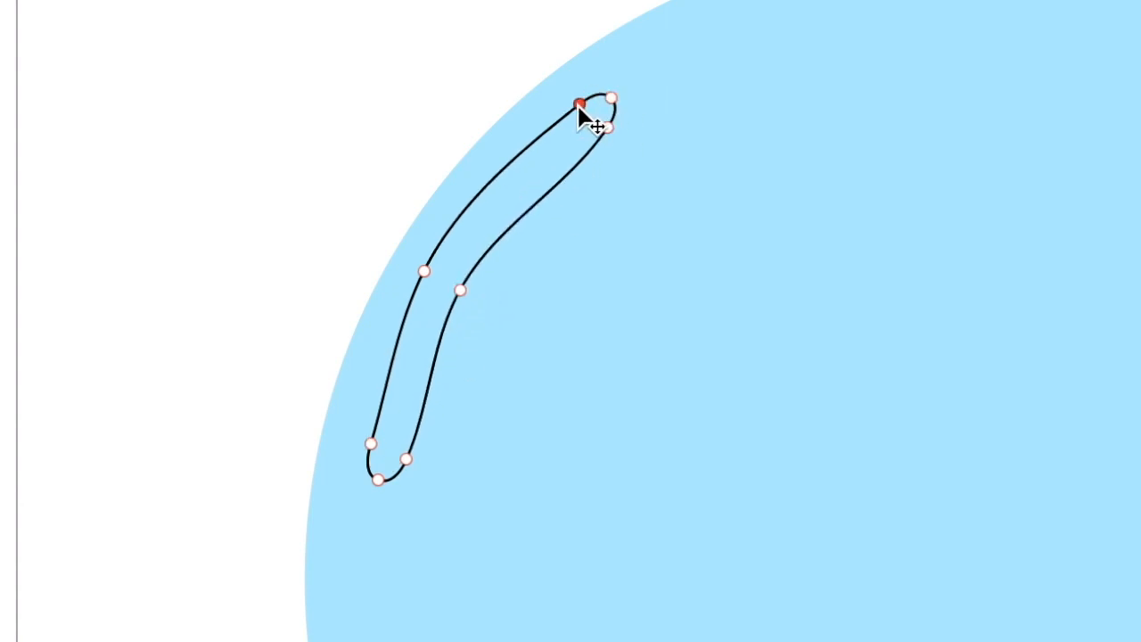
{"action": "key", "text": "Return"}
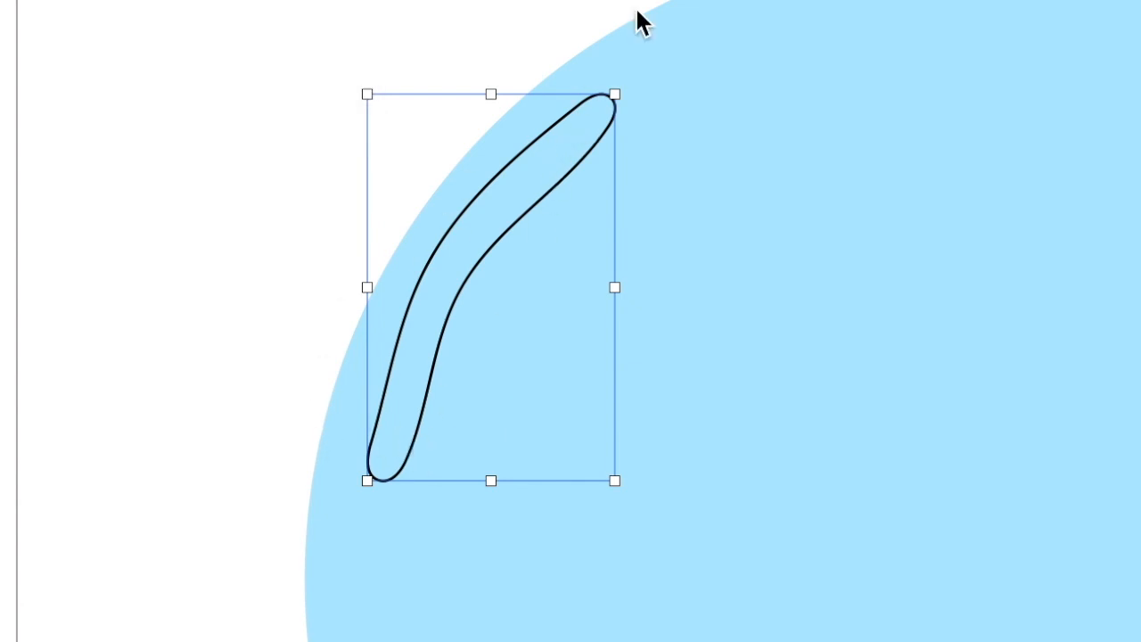
Step: Reopen the highlight's points and nudge the lower outer point two steps left and the upper outer point three steps left
{"action": "double_click", "coordinate": [387, 395]}
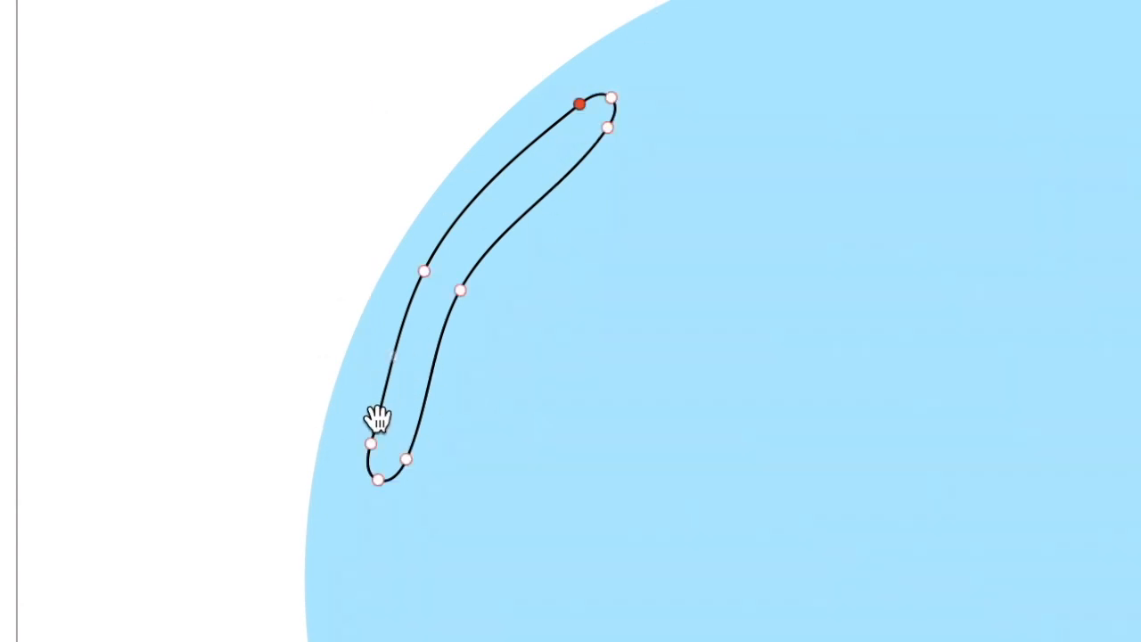
{"action": "left_click", "coordinate": [370, 443]}
{"action": "key", "text": "Left"}
{"action": "key", "text": "Left"}
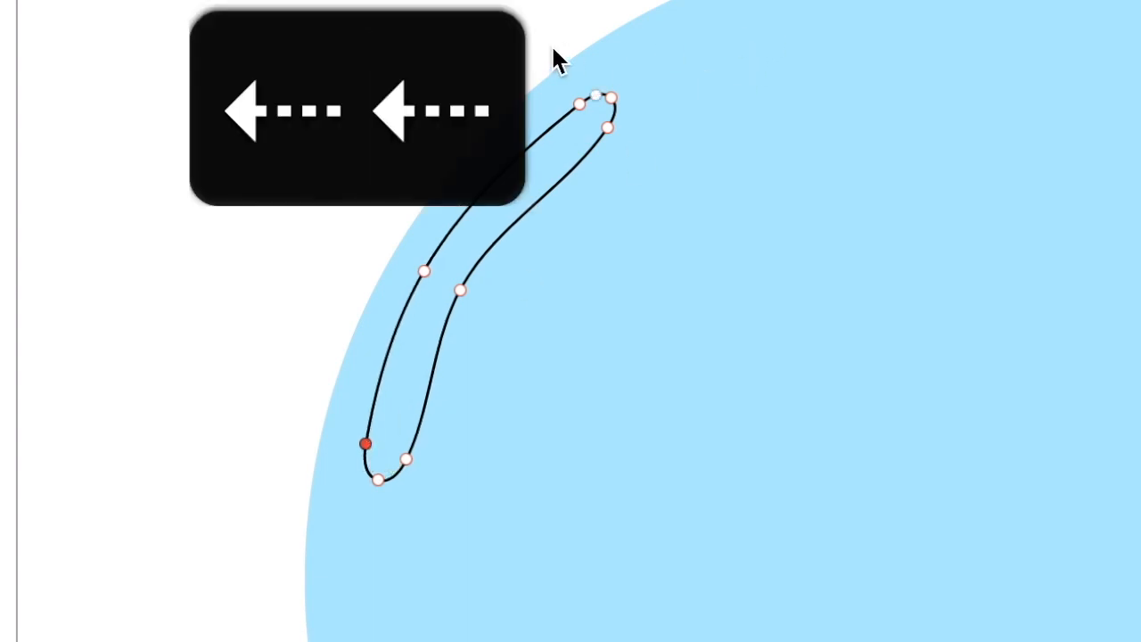
{"action": "left_click", "coordinate": [578, 104]}
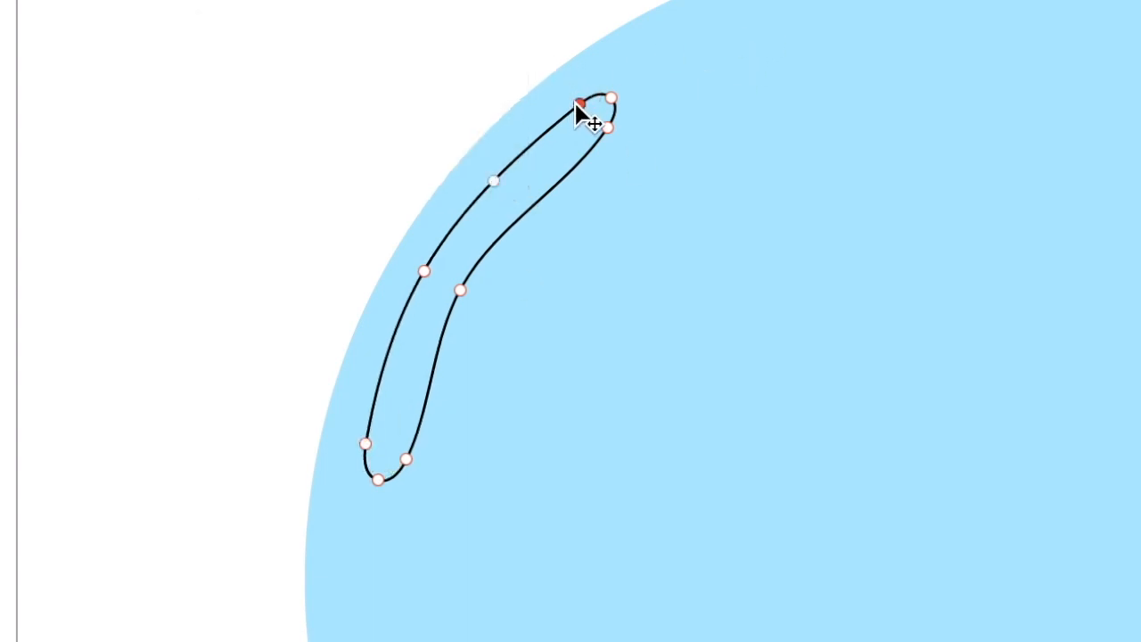
{"action": "key", "text": "Left"}
{"action": "key", "text": "Left"}
{"action": "key", "text": "Left"}
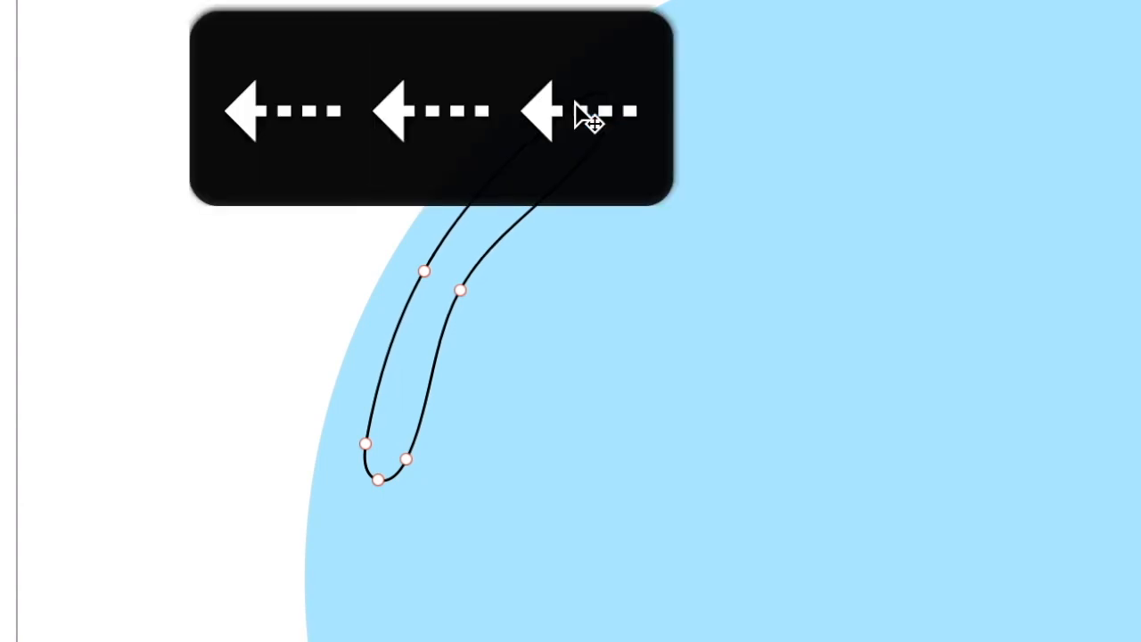
Step: Nudge the highlight's inner points: middle three steps down, upper one step left, lower one step up and one left; then finish editing
{"action": "left_click", "coordinate": [460, 290]}
{"action": "key", "text": "Down"}
{"action": "key", "text": "Down"}
{"action": "key", "text": "Down"}
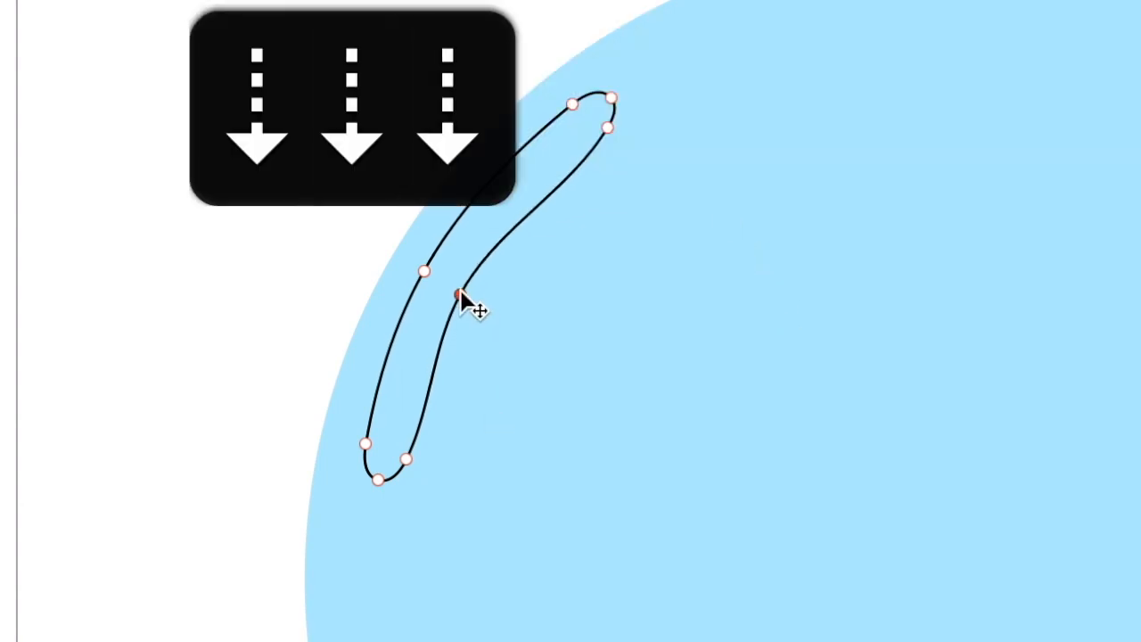
{"action": "left_click", "coordinate": [608, 127]}
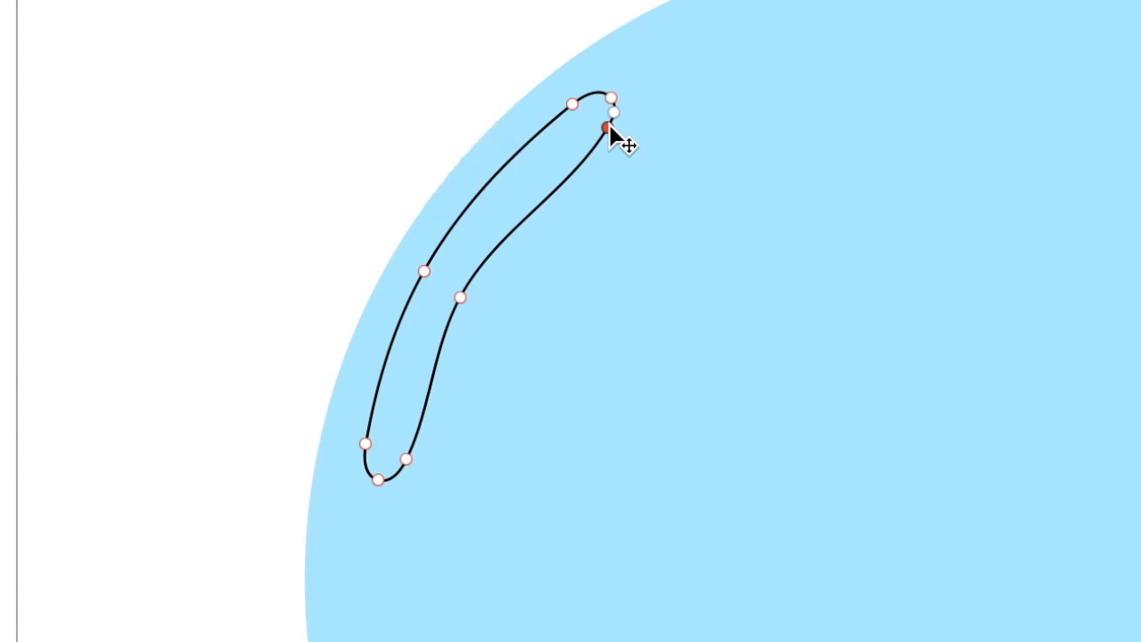
{"action": "key", "text": "Left"}
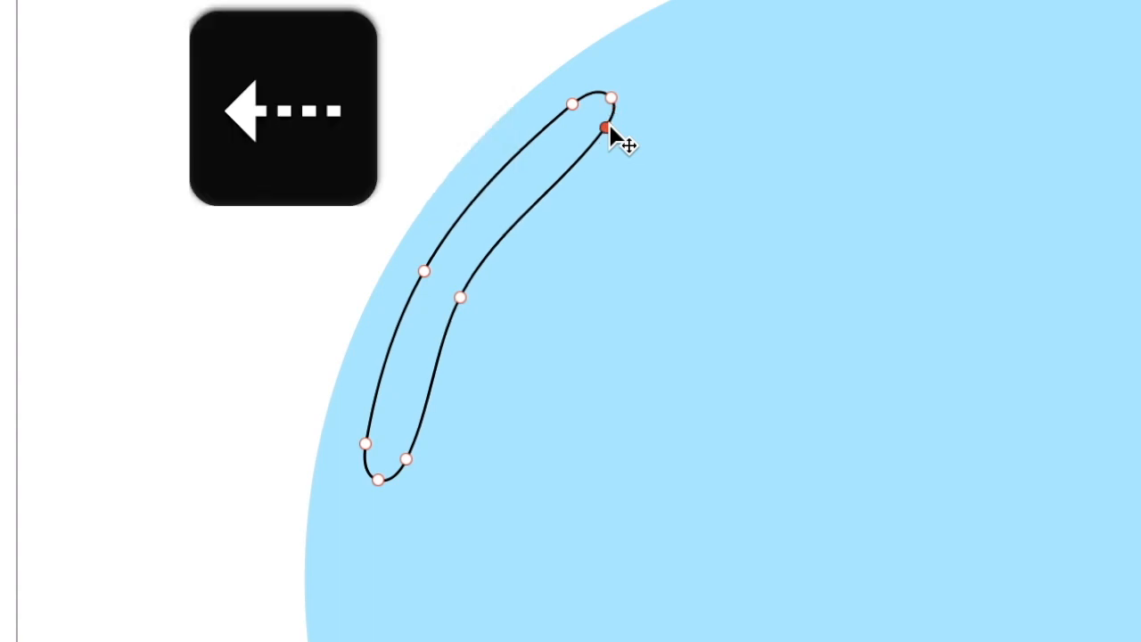
{"action": "left_click", "coordinate": [405, 459]}
{"action": "key", "text": "Up"}
{"action": "key", "text": "Left"}
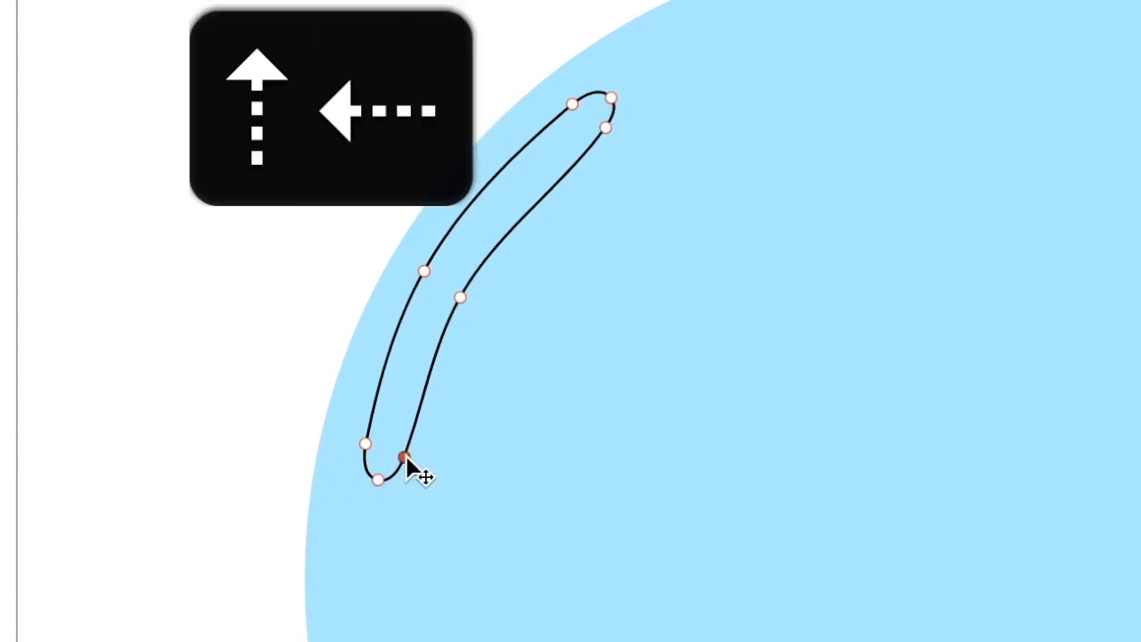
{"action": "key", "text": "Return"}
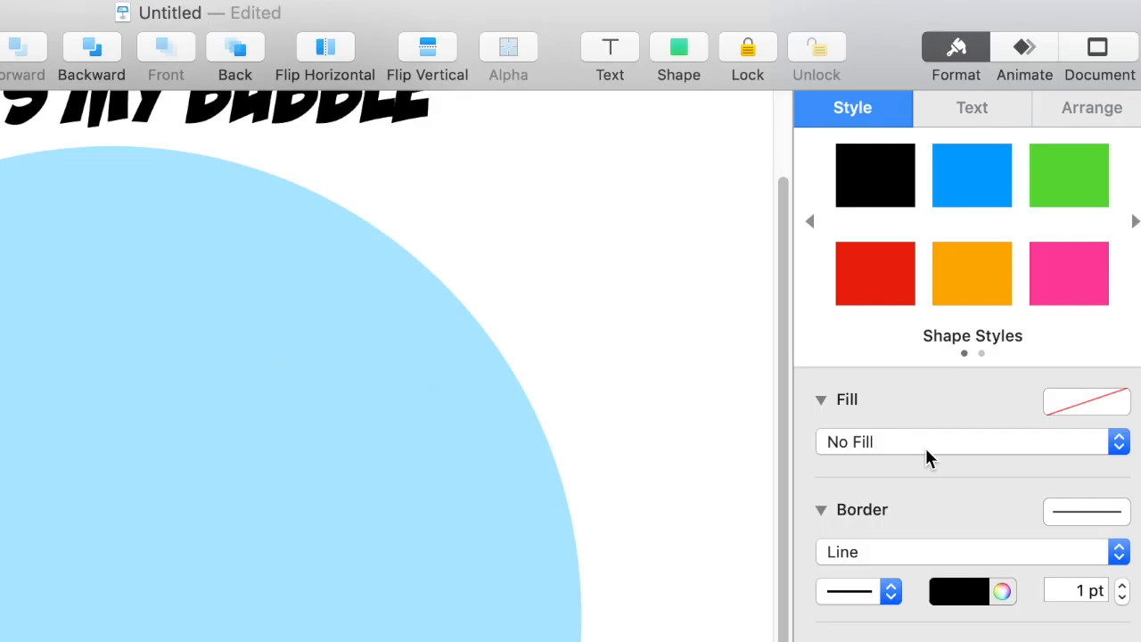
Step: Give the highlight shape a white Color Fill, set it to No Border and deselect it
{"action": "left_click", "coordinate": [924, 445]}
{"action": "left_click", "coordinate": [921, 464]}
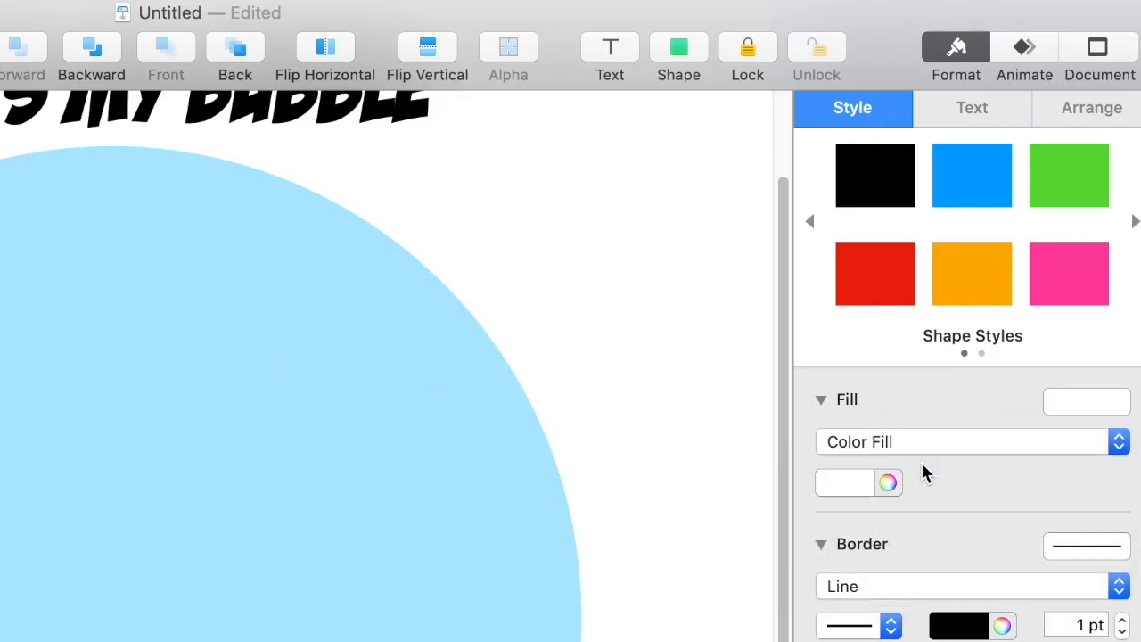
{"action": "left_click", "coordinate": [899, 602]}
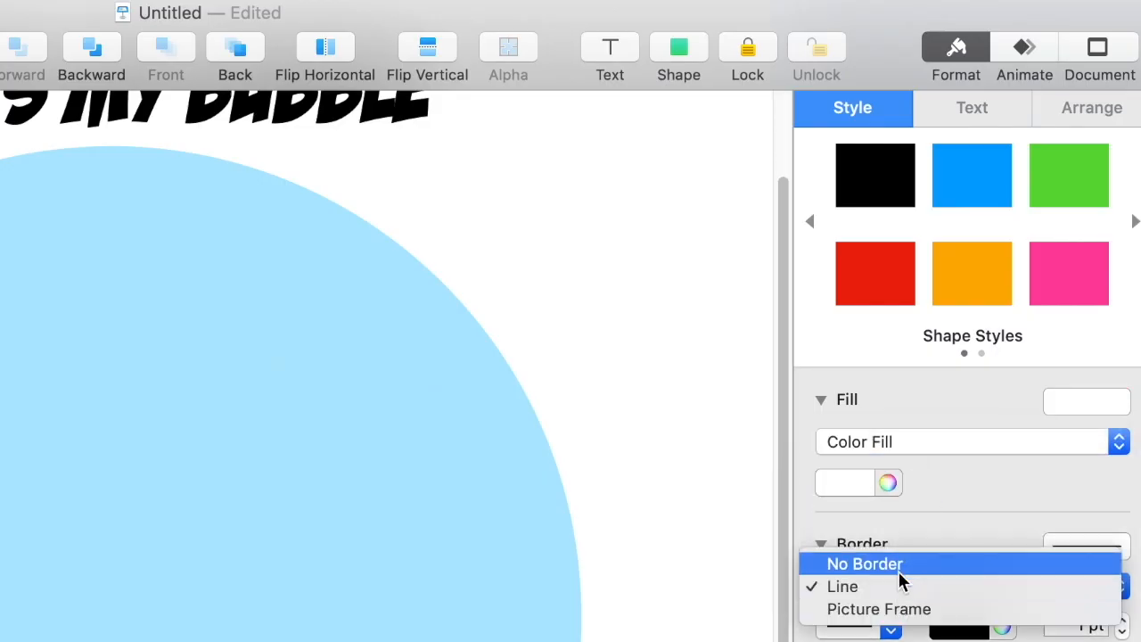
{"action": "left_click", "coordinate": [899, 570]}
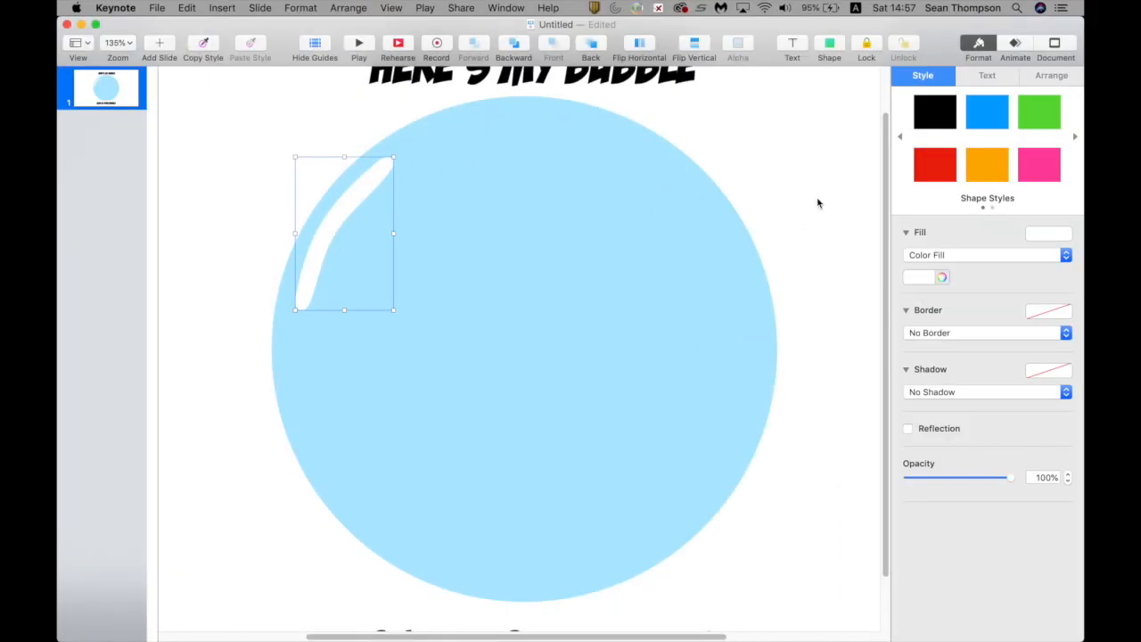
{"action": "left_click", "coordinate": [817, 204]}
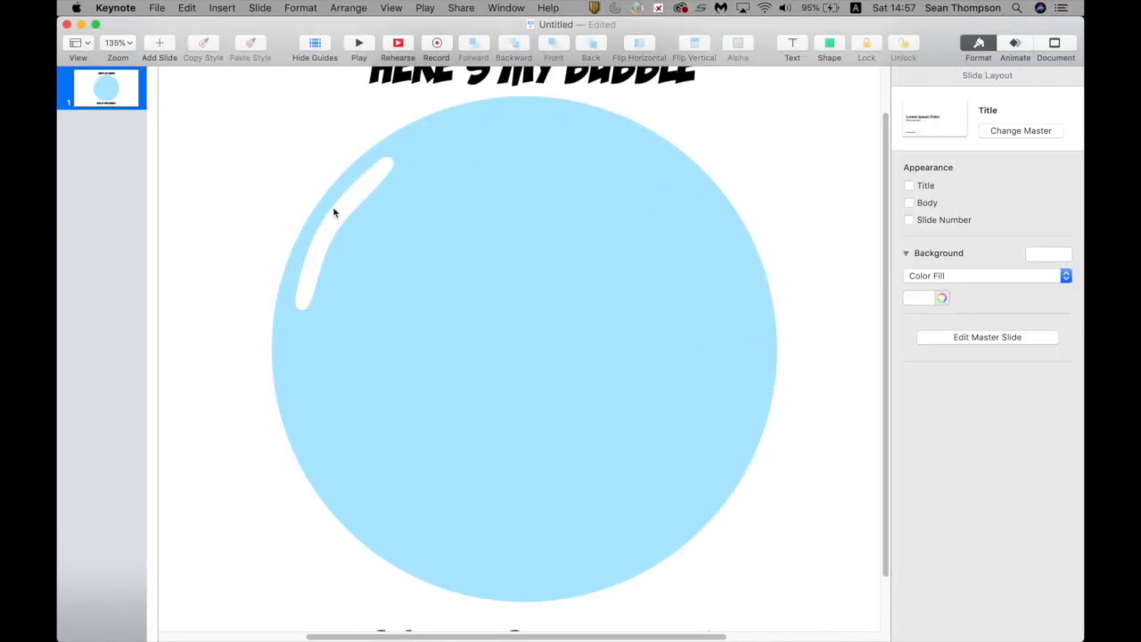
Step: Duplicate the bubble circle, shrink the copy to a small dot and place it just below the highlight's lower end
{"action": "left_click", "coordinate": [525, 255]}
{"action": "key", "text": "super+d"}
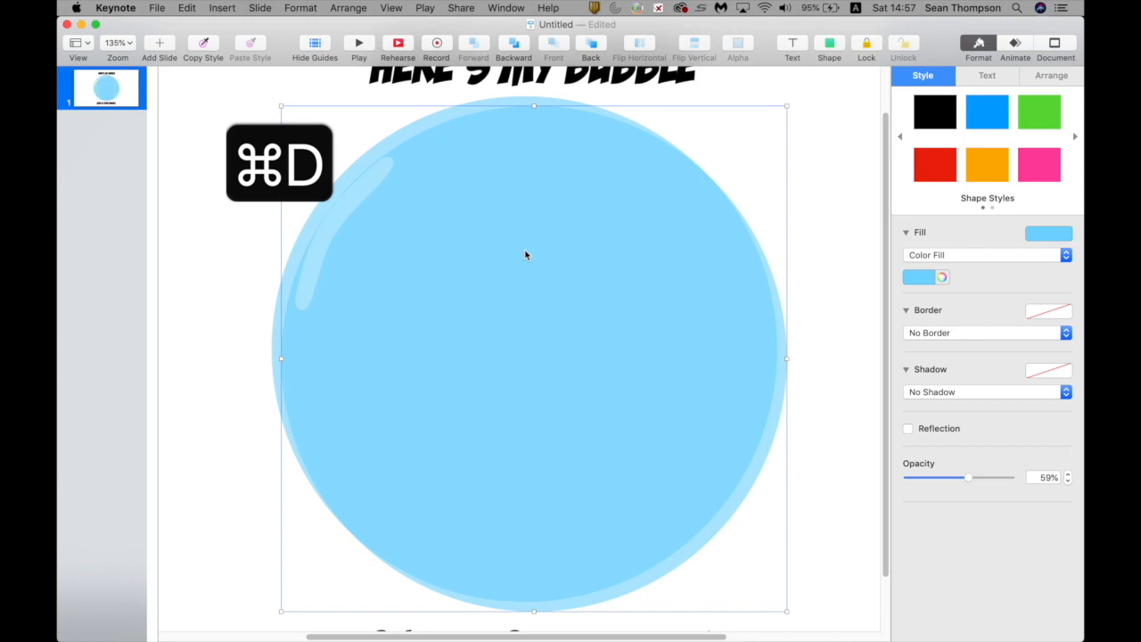
{"action": "left_click_drag", "start_coordinate": [787, 105], "coordinate": [310, 351]}
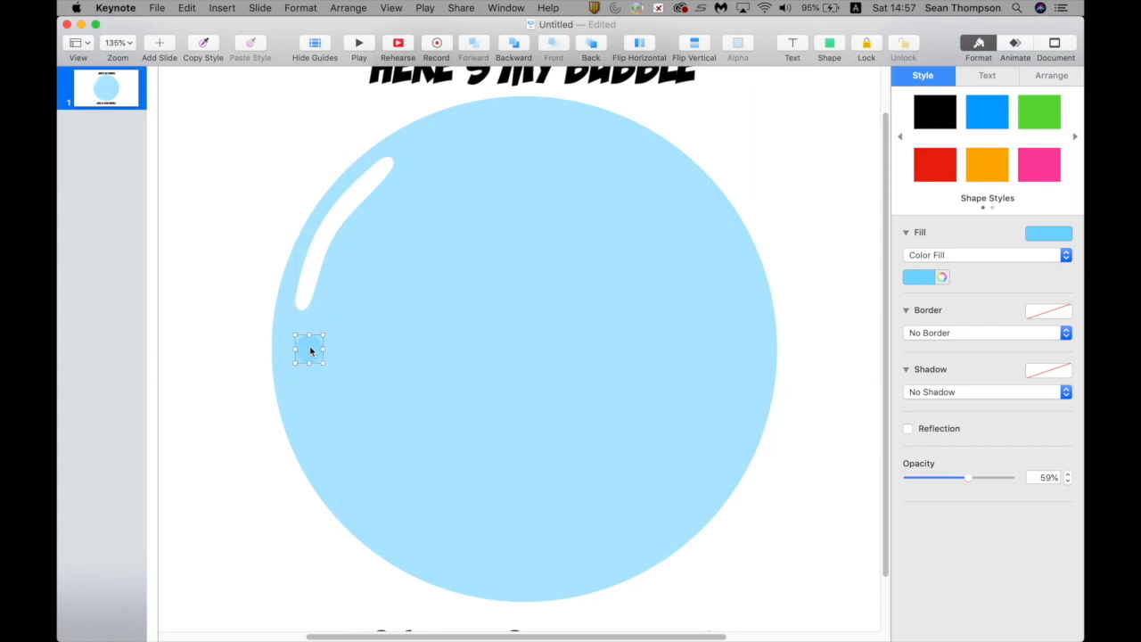
Step: Save the white highlight's look as a new shape style and apply that style to the small dot
{"action": "left_click", "coordinate": [369, 181]}
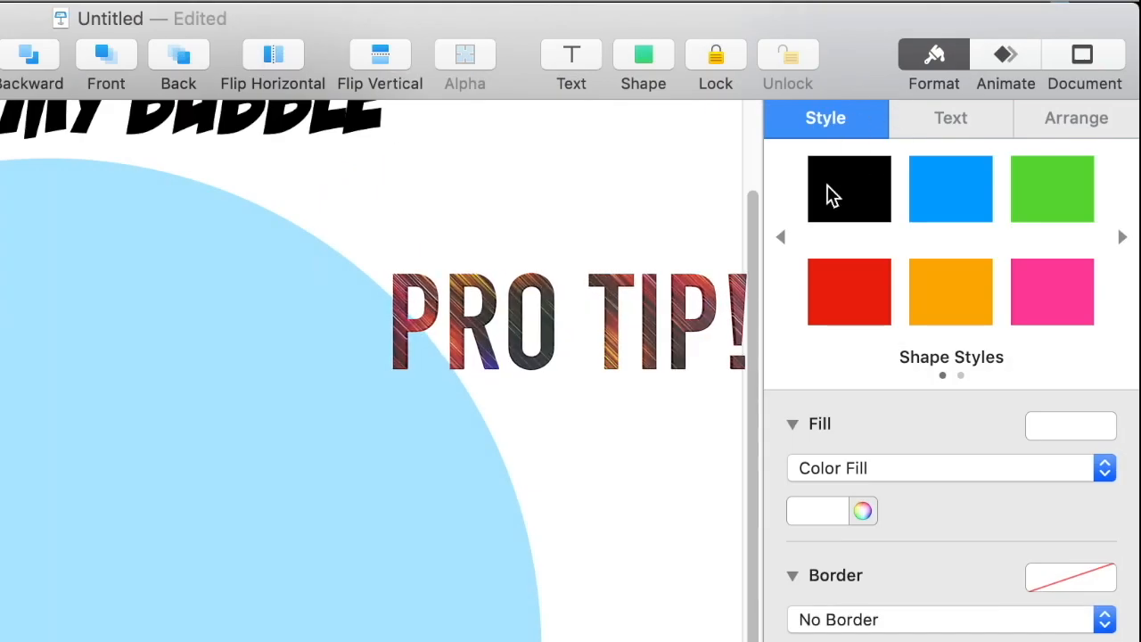
{"action": "left_click", "coordinate": [780, 237]}
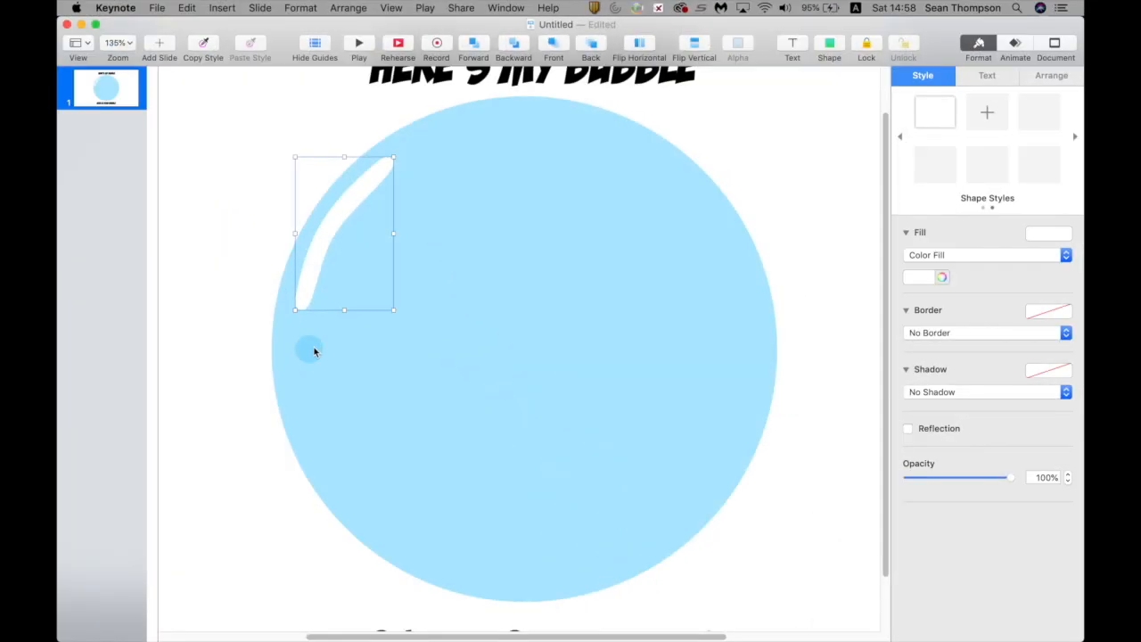
{"action": "left_click", "coordinate": [312, 349]}
{"action": "left_click", "coordinate": [926, 120]}
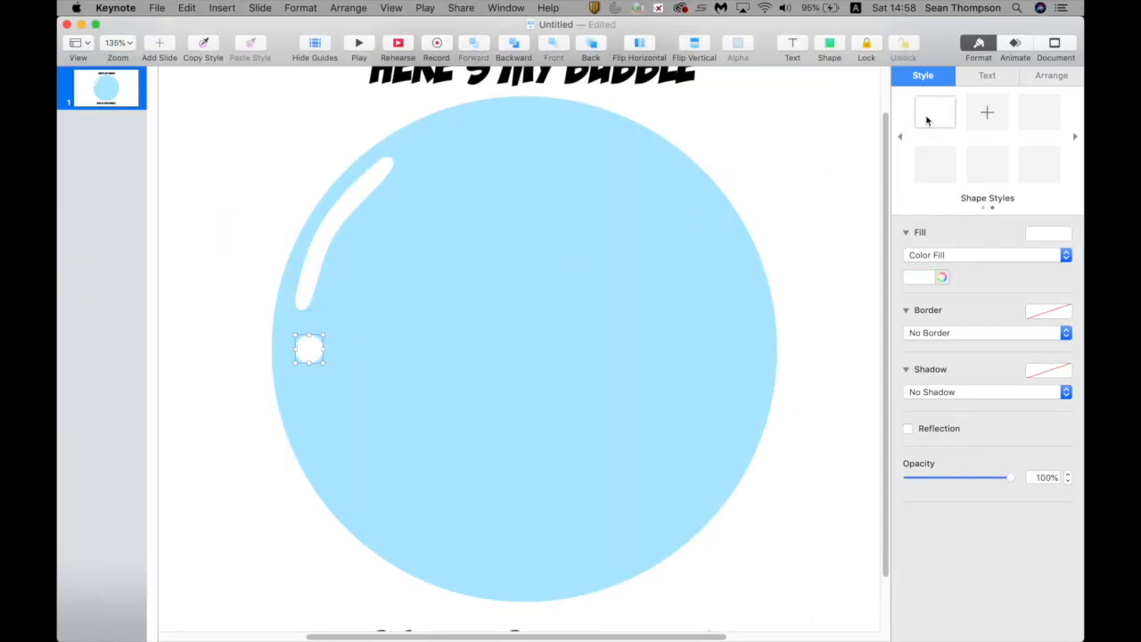
{"action": "left_click", "coordinate": [818, 234]}
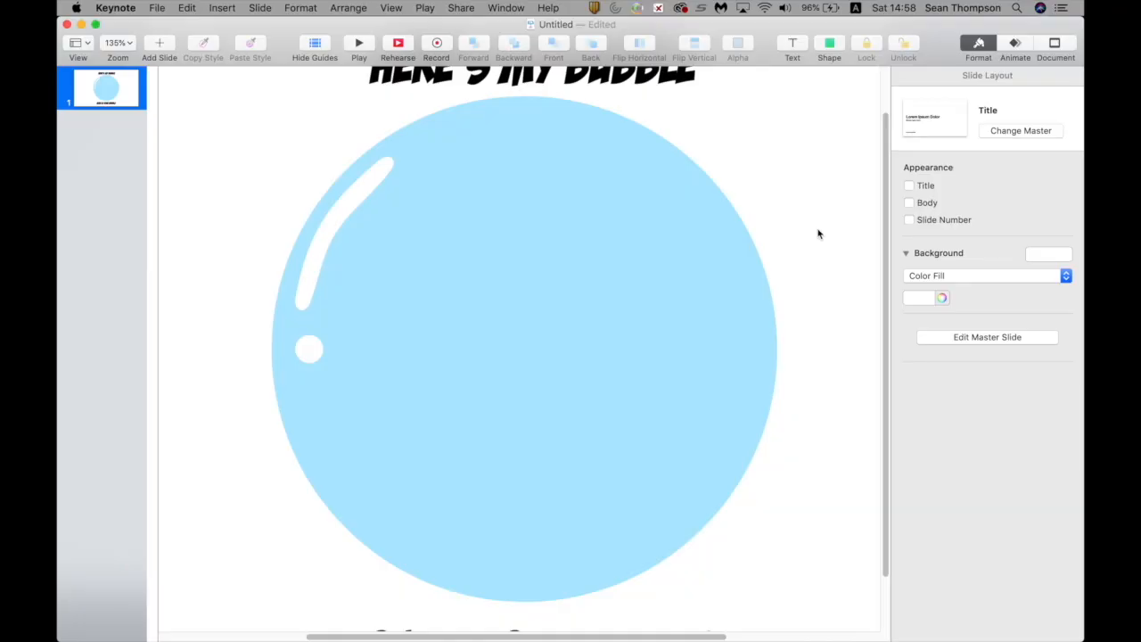
Step: Switch to The Noun Project website in Chrome and search its icons for "bed"
{"action": "scroll", "coordinate": [818, 233], "scroll_direction": "down", "scroll_amount": 5}
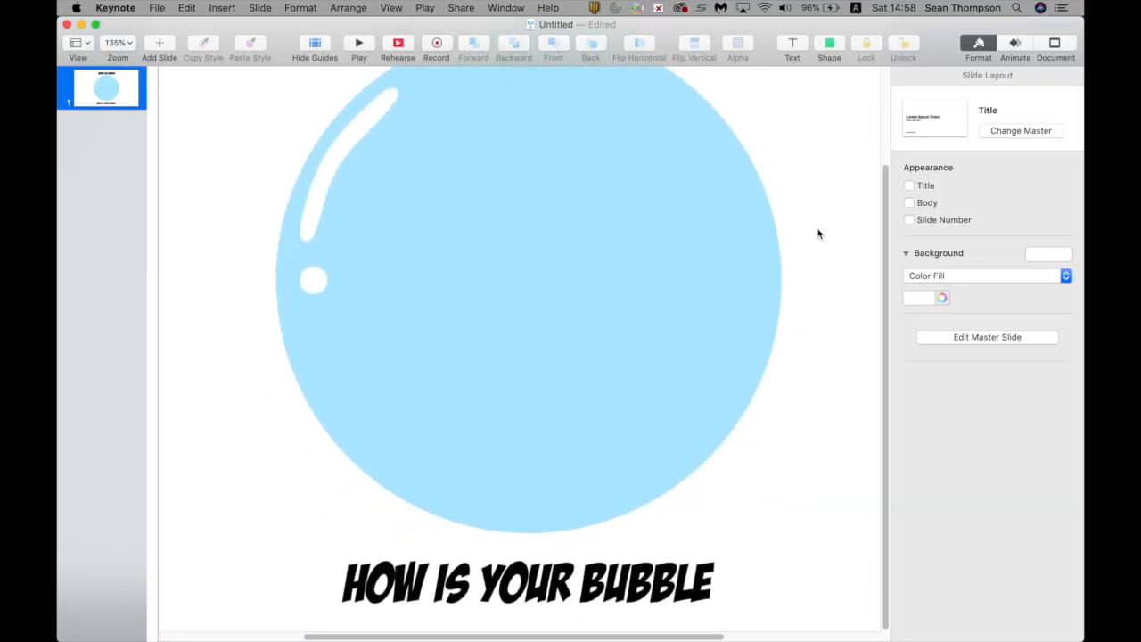
{"action": "scroll", "coordinate": [818, 233], "scroll_direction": "up", "scroll_amount": 3}
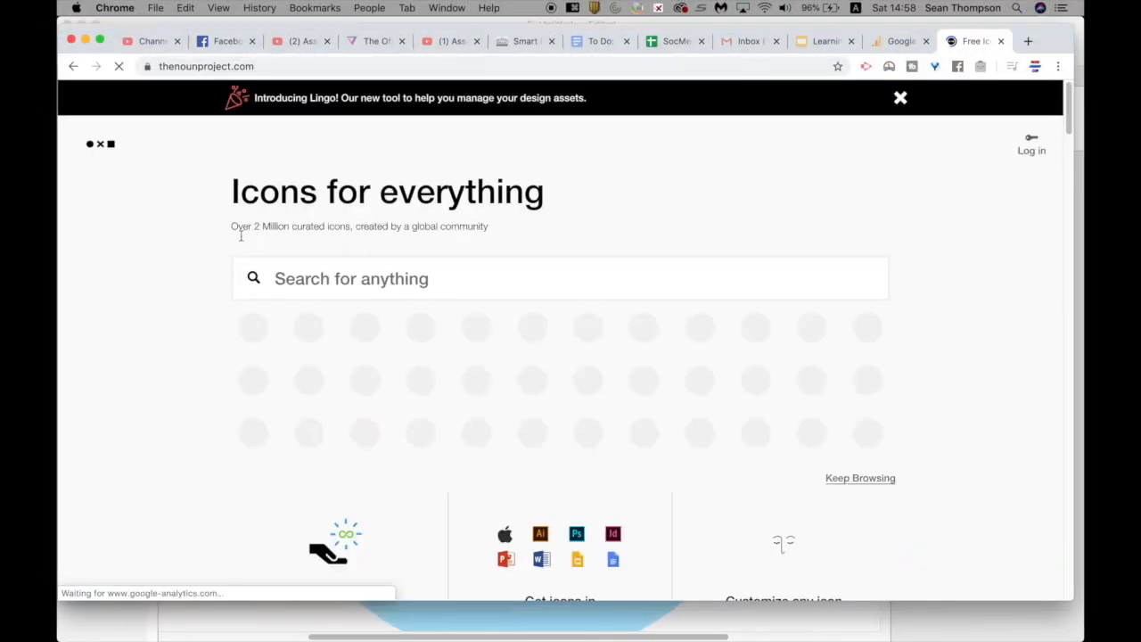
{"action": "scroll", "coordinate": [840, 239], "scroll_direction": "down", "scroll_amount": 2}
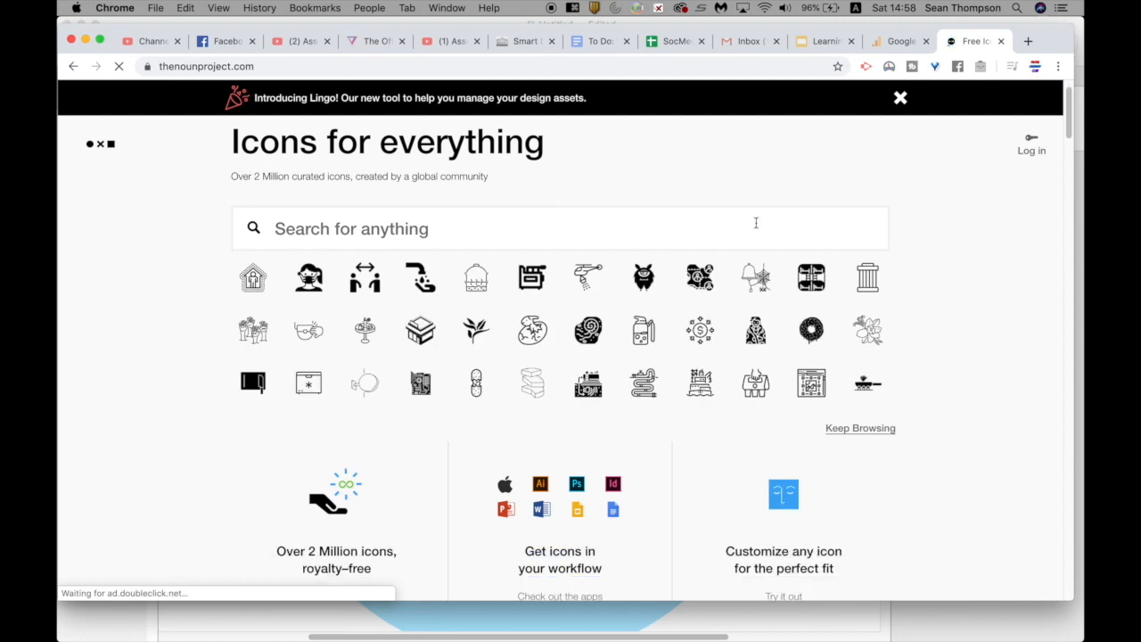
{"action": "type", "text": "bed"}
{"action": "key", "text": "Return"}
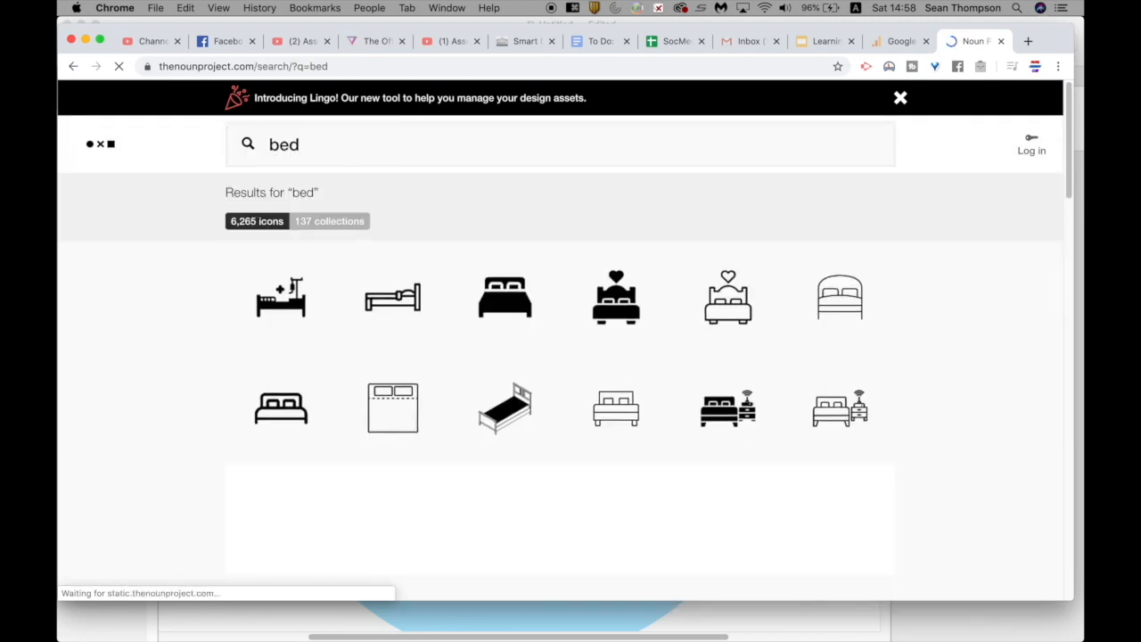
Step: Look through the bed icons and open the solid black one showing a person lying under a blanket
{"action": "scroll", "coordinate": [870, 323], "scroll_direction": "down", "scroll_amount": 3}
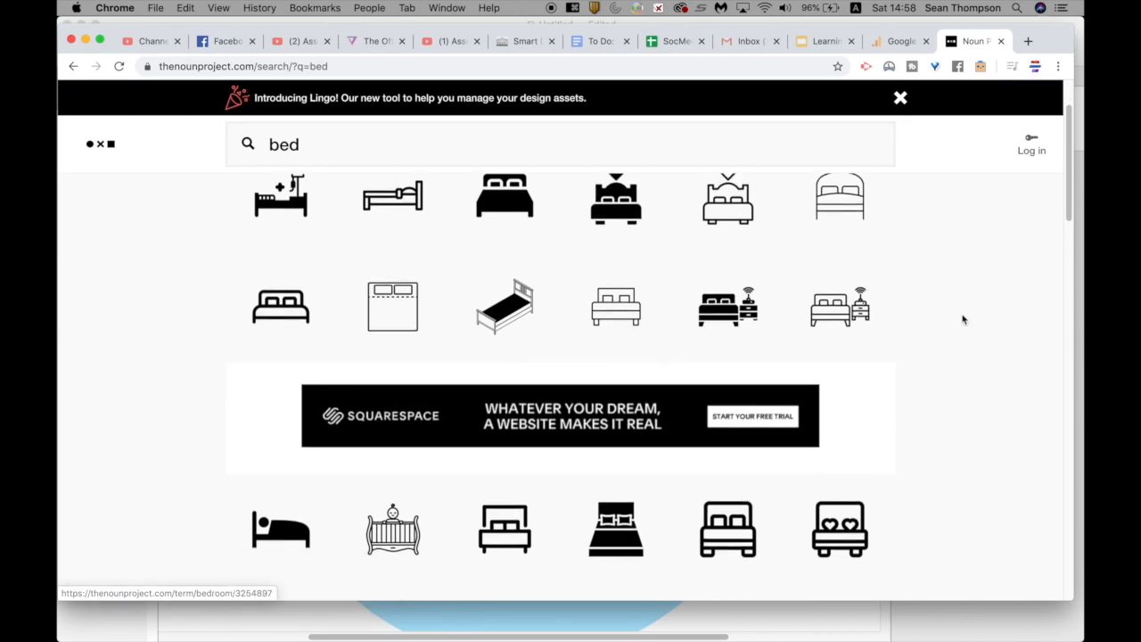
{"action": "scroll", "coordinate": [963, 319], "scroll_direction": "down", "scroll_amount": 3}
{"action": "scroll", "coordinate": [963, 319], "scroll_direction": "down", "scroll_amount": 4}
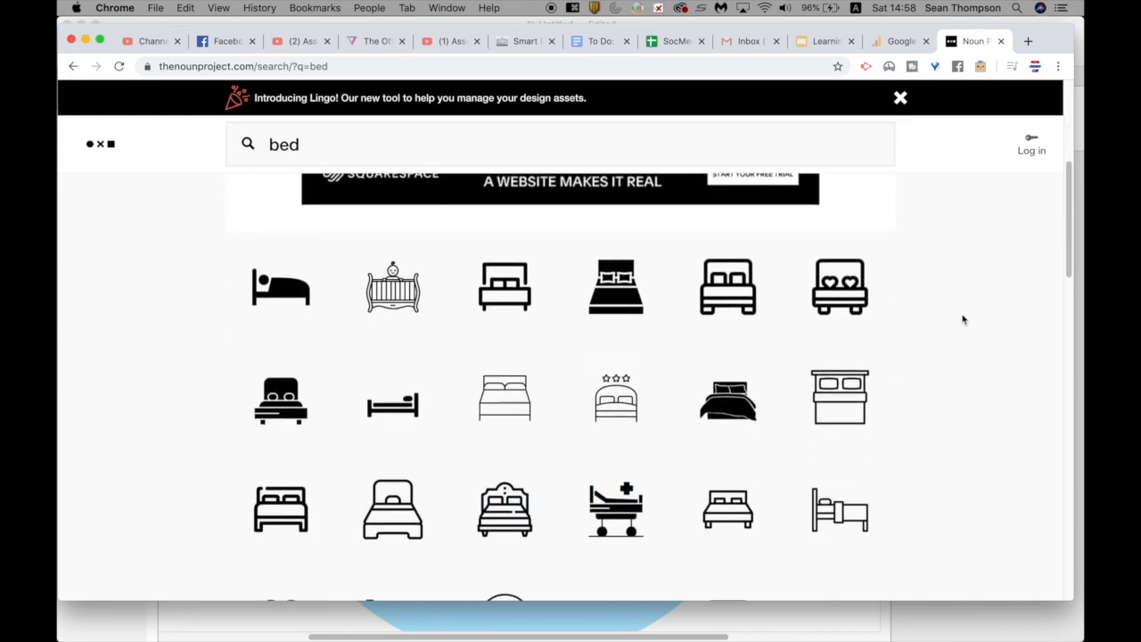
{"action": "scroll", "coordinate": [963, 319], "scroll_direction": "up", "scroll_amount": 4}
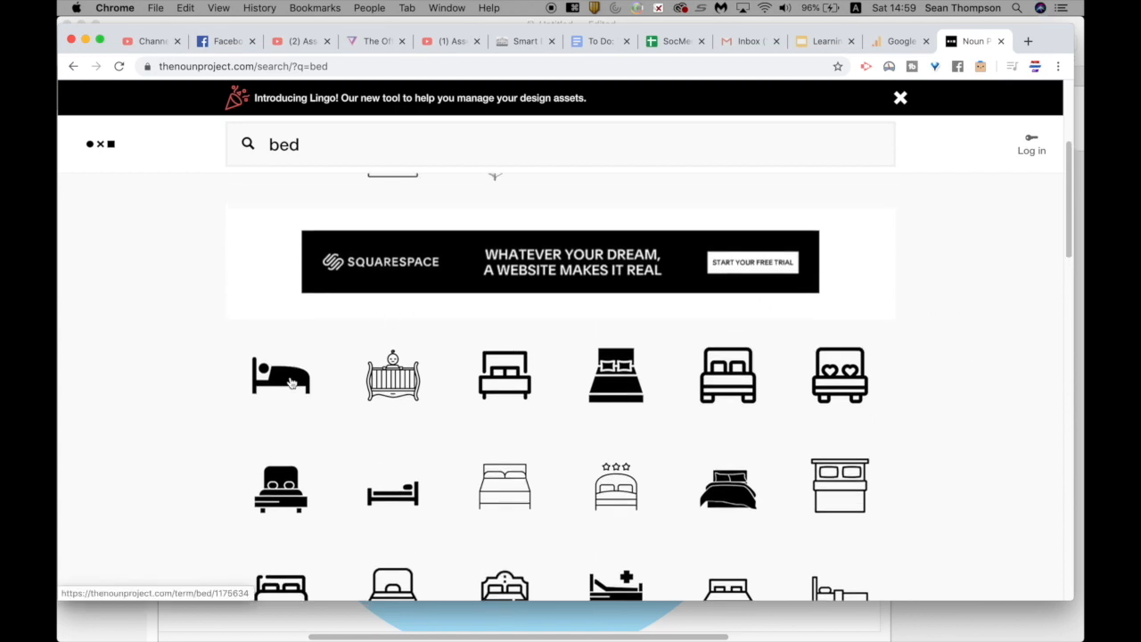
{"action": "left_click", "coordinate": [290, 382]}
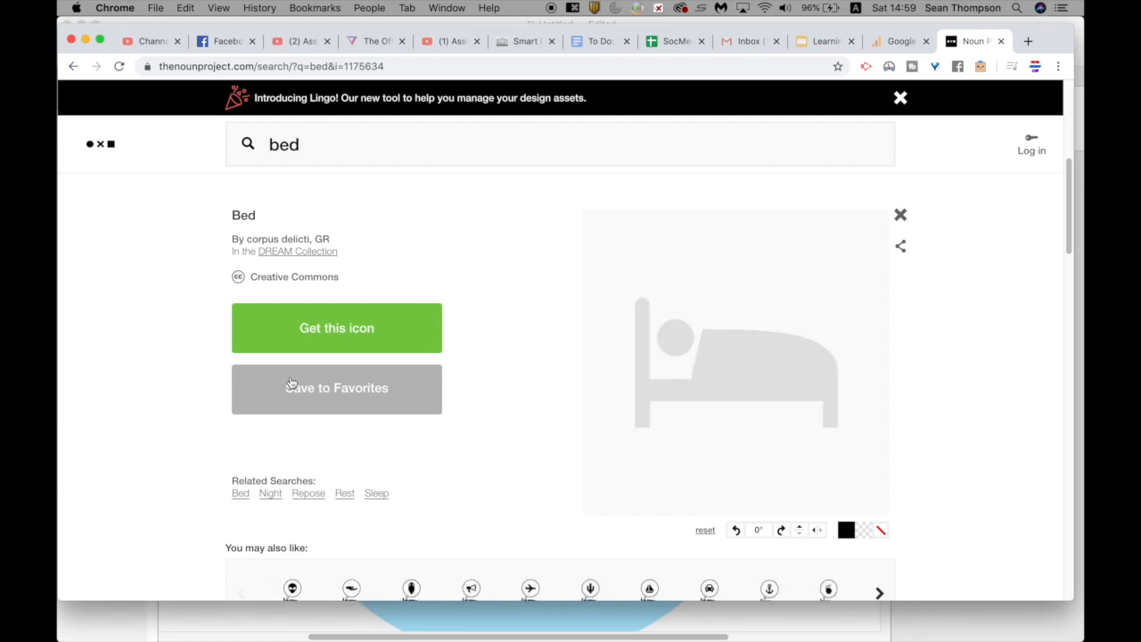
Step: Copy a screenshot of just the bed icon, switch to Keynote and paste it onto the bubble slide
{"action": "key", "text": "ctrl+shift+super+4"}
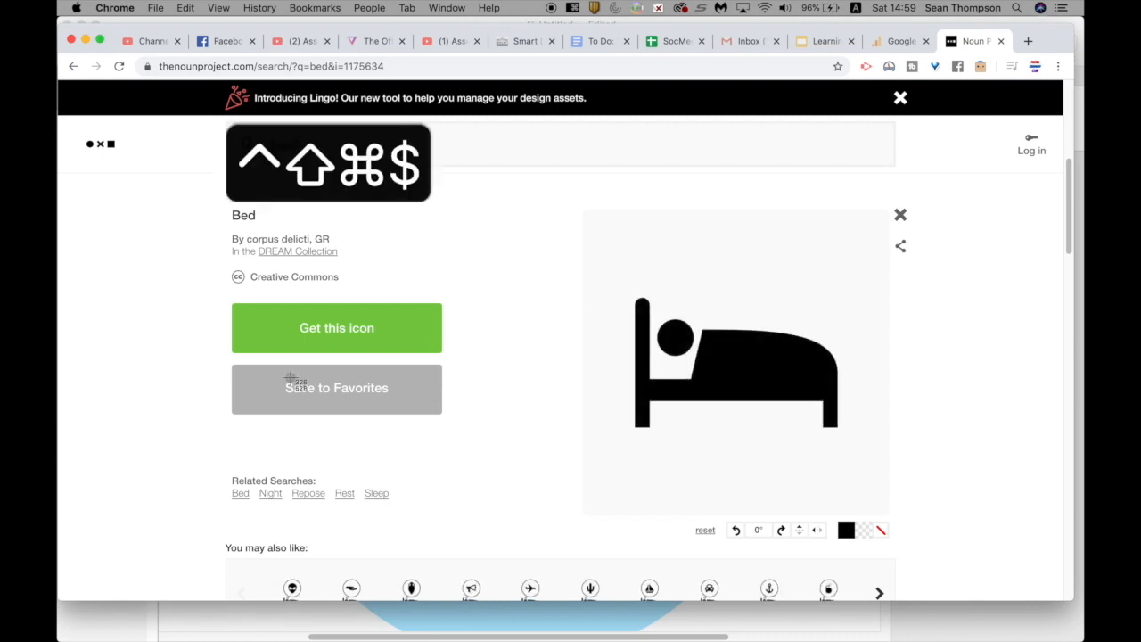
{"action": "left_click_drag", "start_coordinate": [613, 277], "coordinate": [876, 470]}
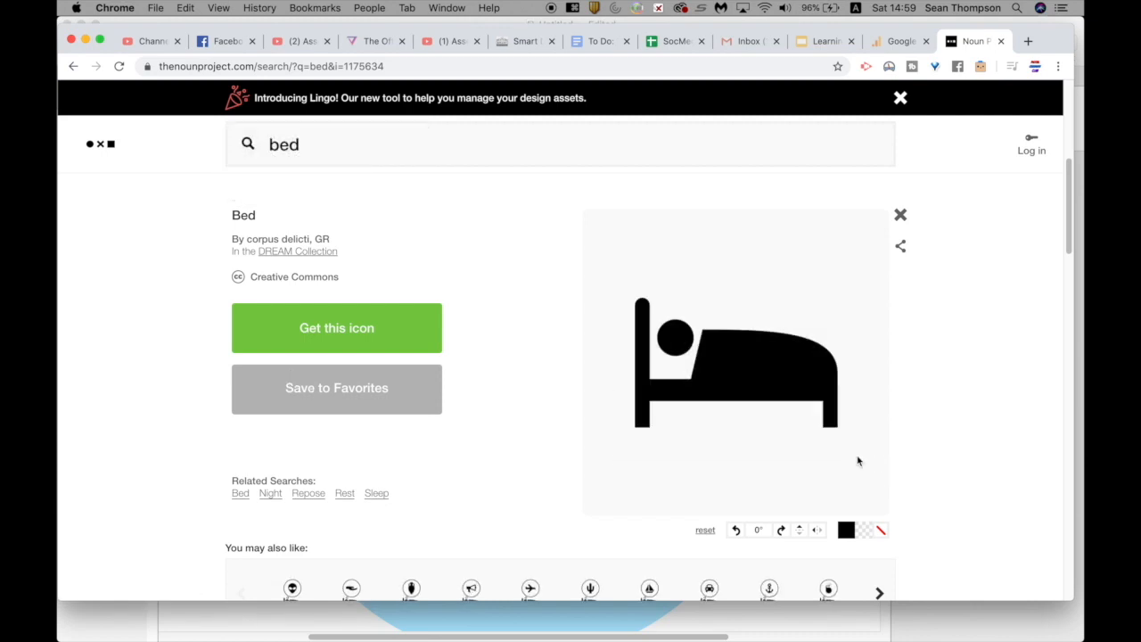
{"action": "key", "text": "super+Tab"}
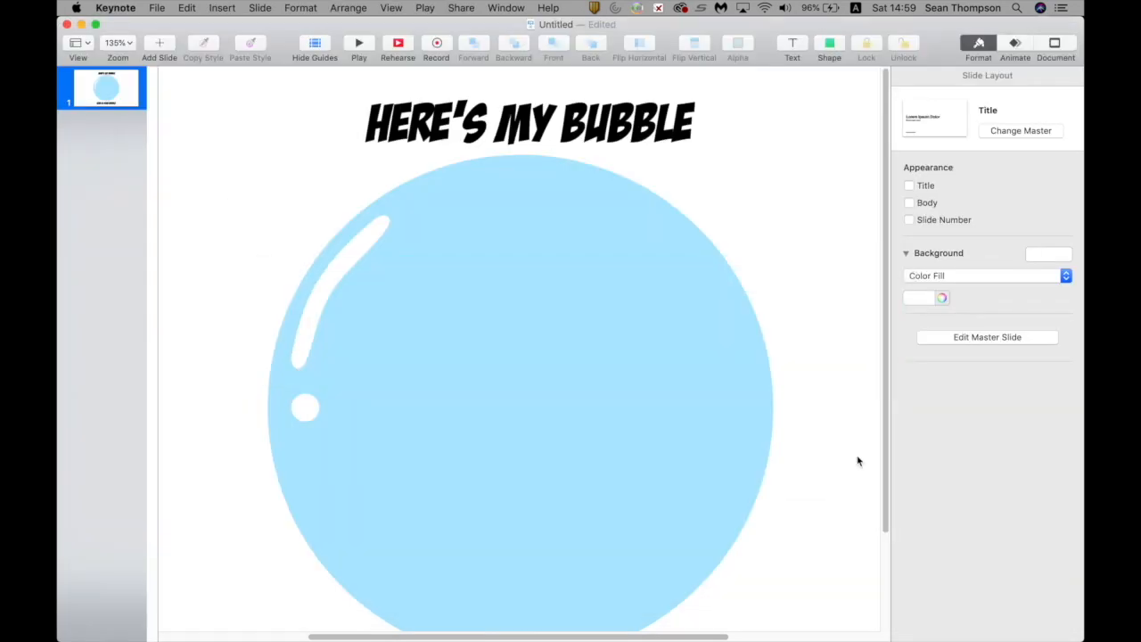
{"action": "key", "text": "super+v"}
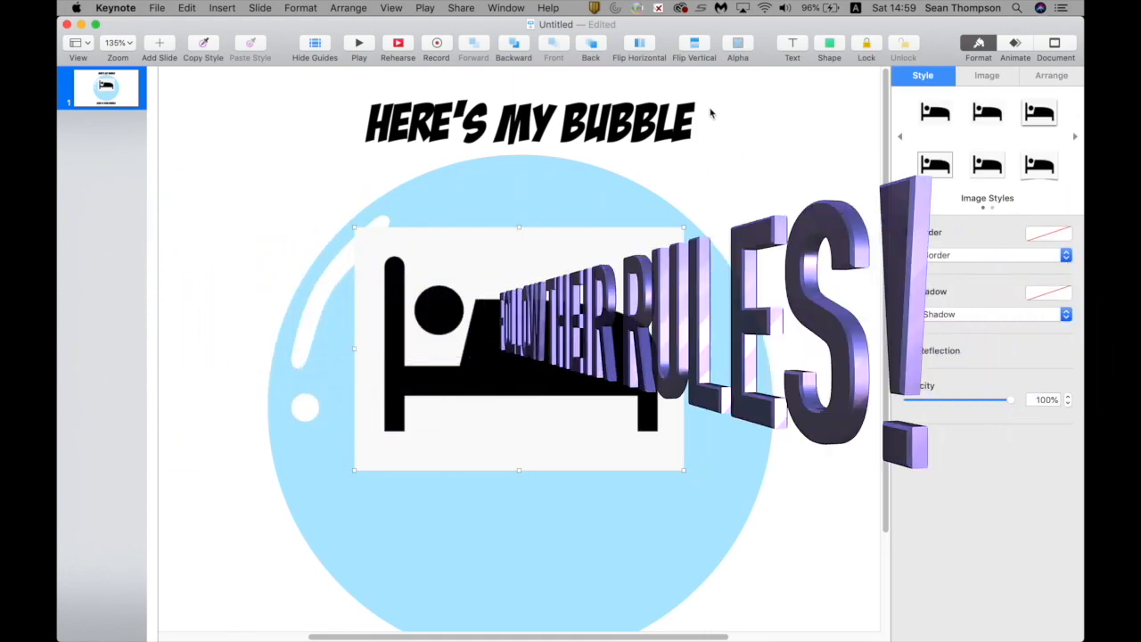
Step: Insert a rounded rectangle and size it into a tall narrow bar covering the bed picture's headboard post
{"action": "left_click", "coordinate": [830, 44]}
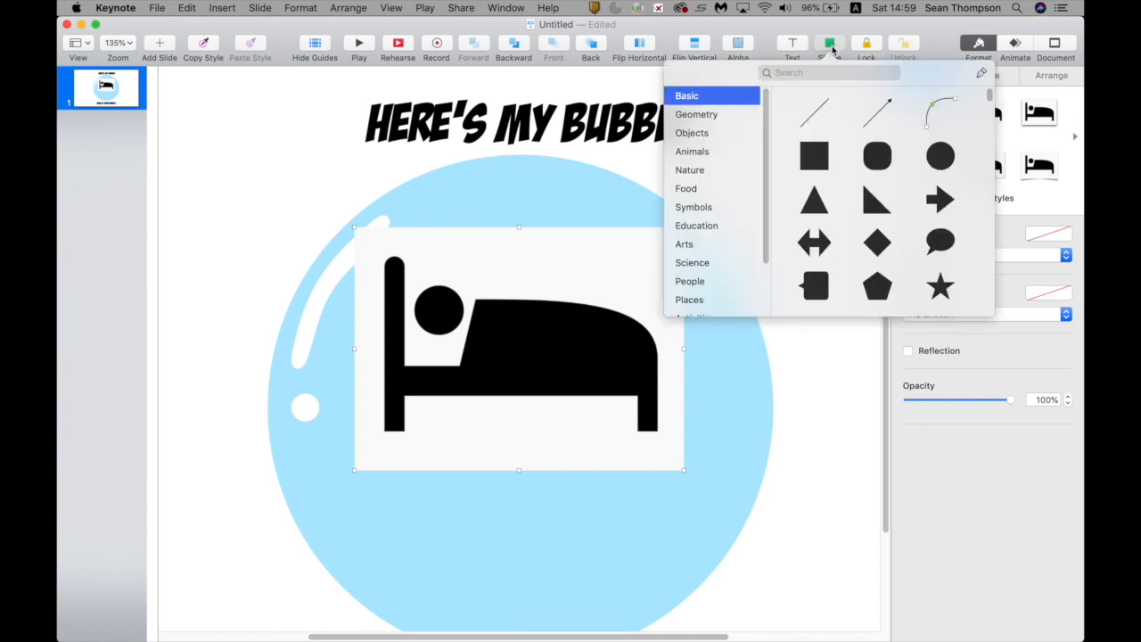
{"action": "left_click", "coordinate": [938, 160]}
{"action": "left_click_drag", "start_coordinate": [593, 318], "coordinate": [411, 241]}
{"action": "left_click_drag", "start_coordinate": [399, 428], "coordinate": [400, 454]}
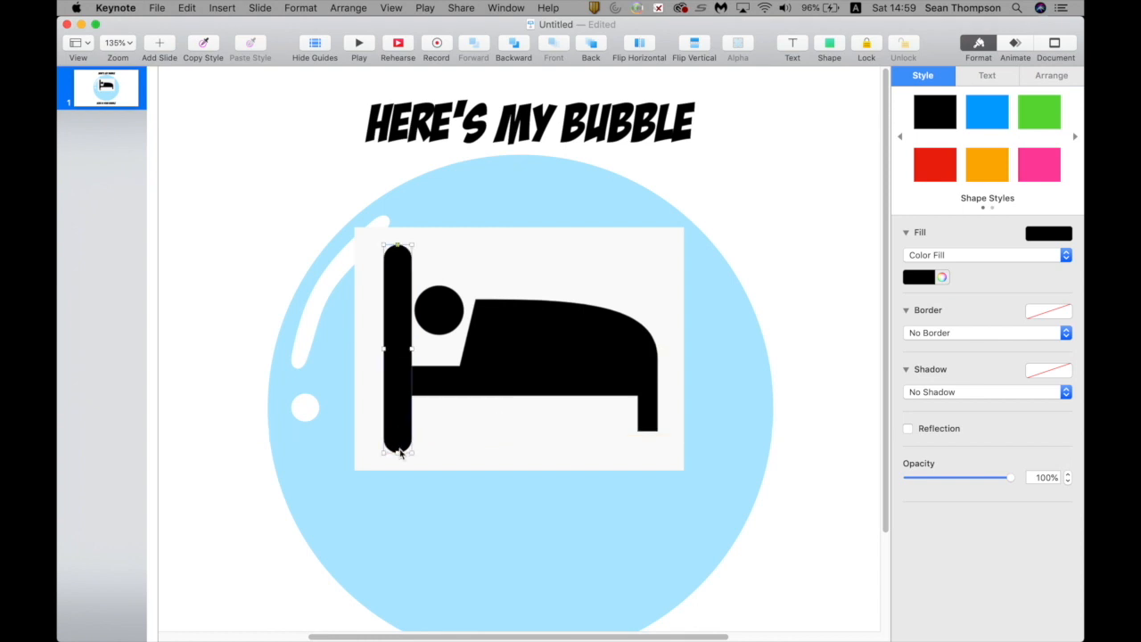
Step: Insert a square and stretch it into a horizontal bar covering the bed picture's mattress base between the posts
{"action": "left_click", "coordinate": [824, 49]}
{"action": "left_click", "coordinate": [813, 154]}
{"action": "left_click_drag", "start_coordinate": [524, 360], "coordinate": [439, 350]}
{"action": "left_click_drag", "start_coordinate": [494, 302], "coordinate": [652, 364]}
{"action": "left_click", "coordinate": [705, 384]}
Step: Duplicate the headboard bar, move the copy to the foot of the bed, shorten it from above and align it with the leg
{"action": "left_click", "coordinate": [400, 297]}
{"action": "key", "text": "super+d"}
{"action": "left_click_drag", "start_coordinate": [400, 300], "coordinate": [648, 291]}
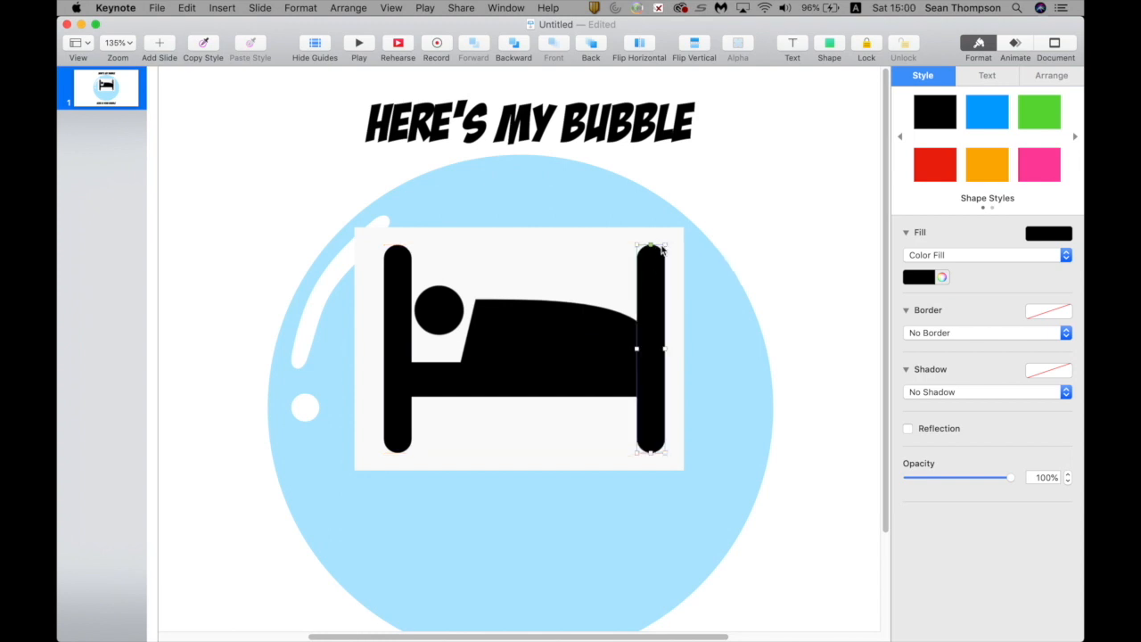
{"action": "left_click_drag", "start_coordinate": [663, 243], "coordinate": [659, 355]}
{"action": "key", "text": "Right"}
{"action": "key", "text": "Right"}
{"action": "key", "text": "Right"}
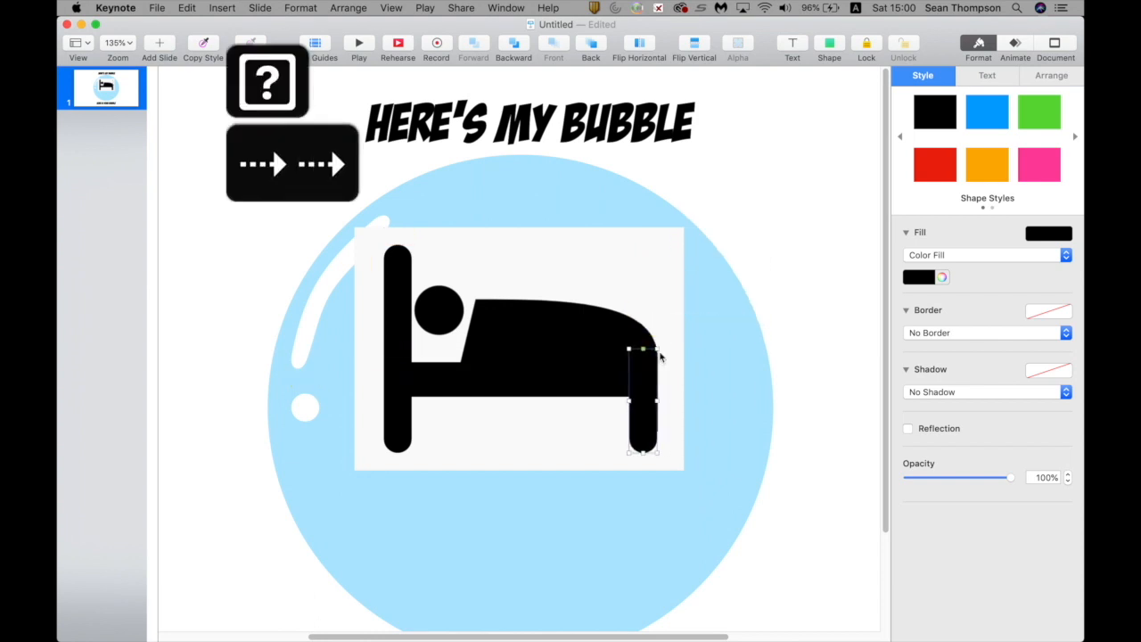
Step: Cut the bed picture to check the shapes traced over it, and undo the cut
{"action": "left_click", "coordinate": [615, 270]}
{"action": "key", "text": "super+x"}
{"action": "key", "text": "super+x"}
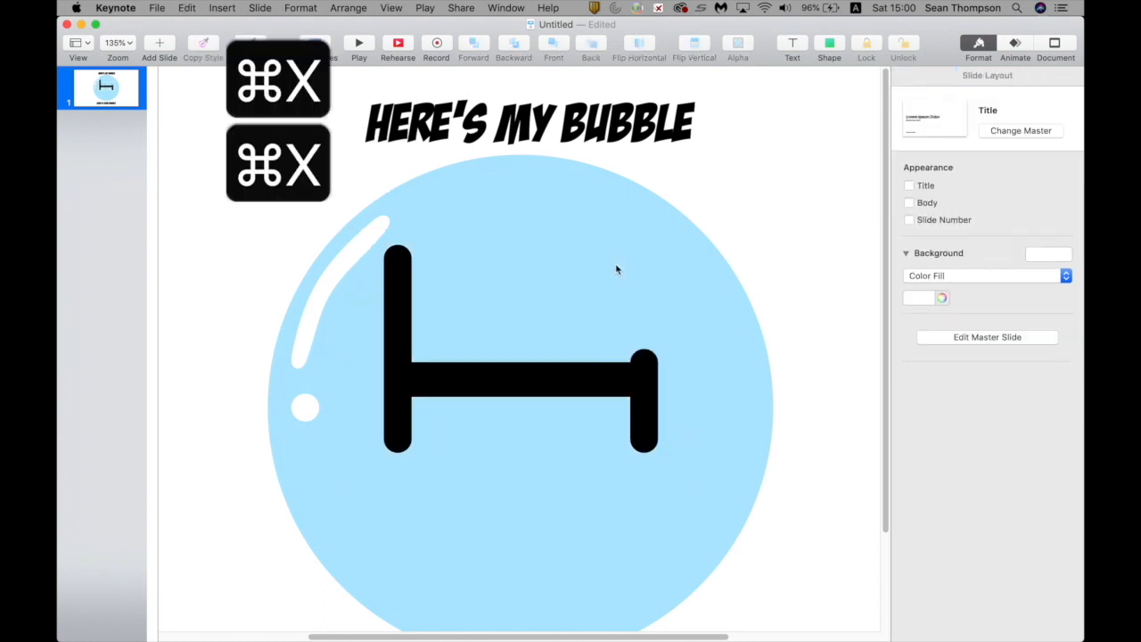
{"action": "key", "text": "super+z"}
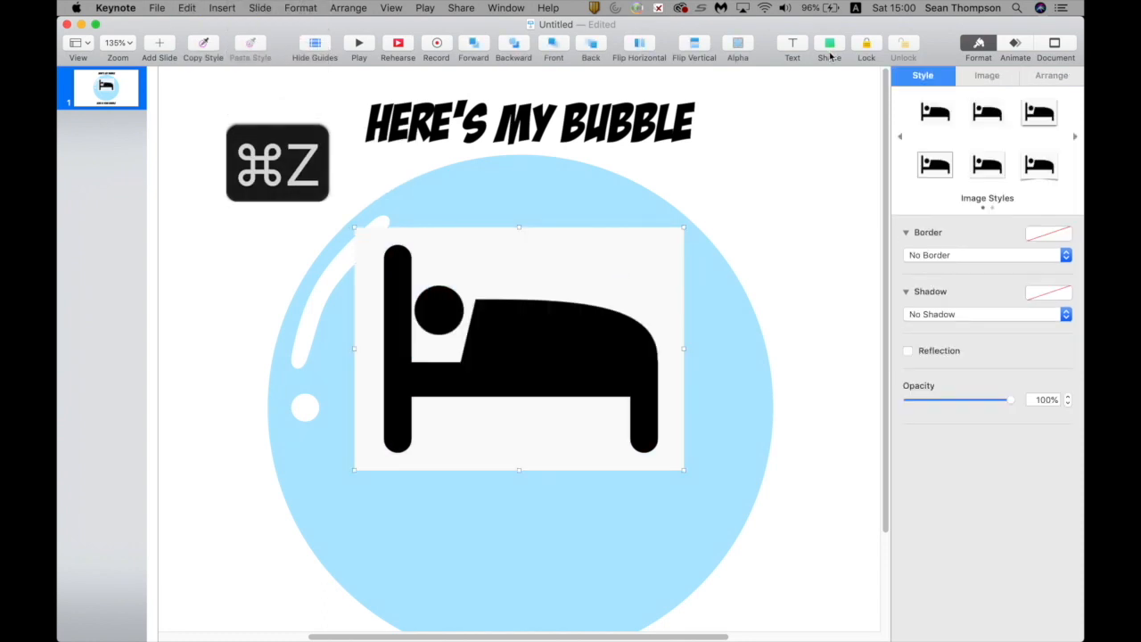
Step: Trace the blanket's outline with the Pen tool as a closed shape and smooth the two points along its upper curve
{"action": "left_click", "coordinate": [832, 53]}
{"action": "left_click", "coordinate": [981, 74]}
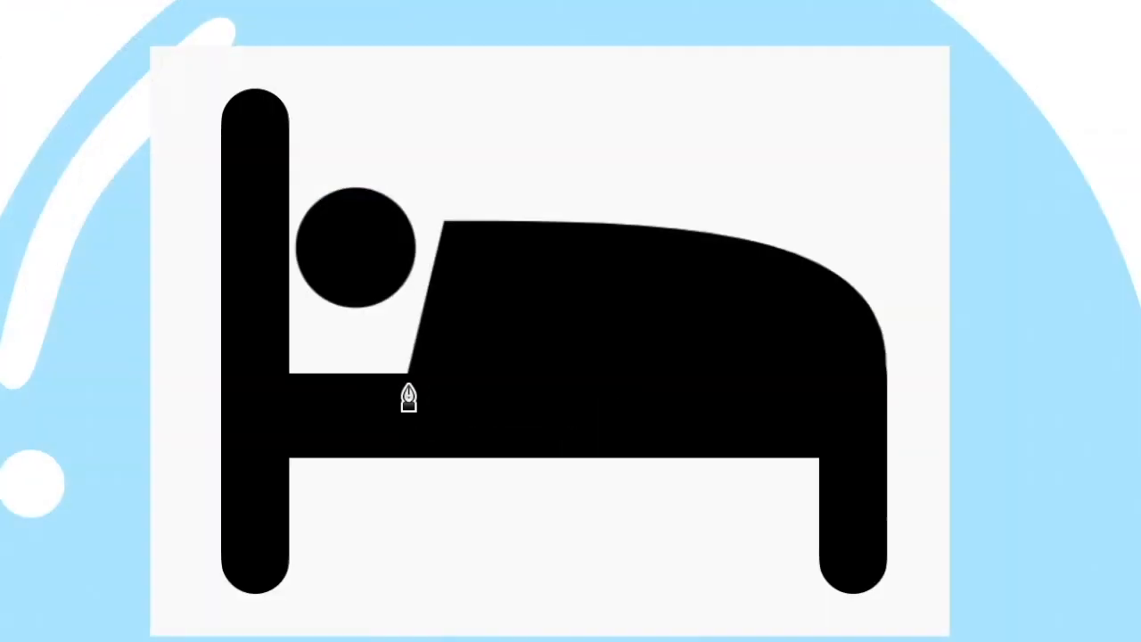
{"action": "left_click", "coordinate": [461, 366]}
{"action": "left_click", "coordinate": [446, 222]}
{"action": "left_click", "coordinate": [863, 301]}
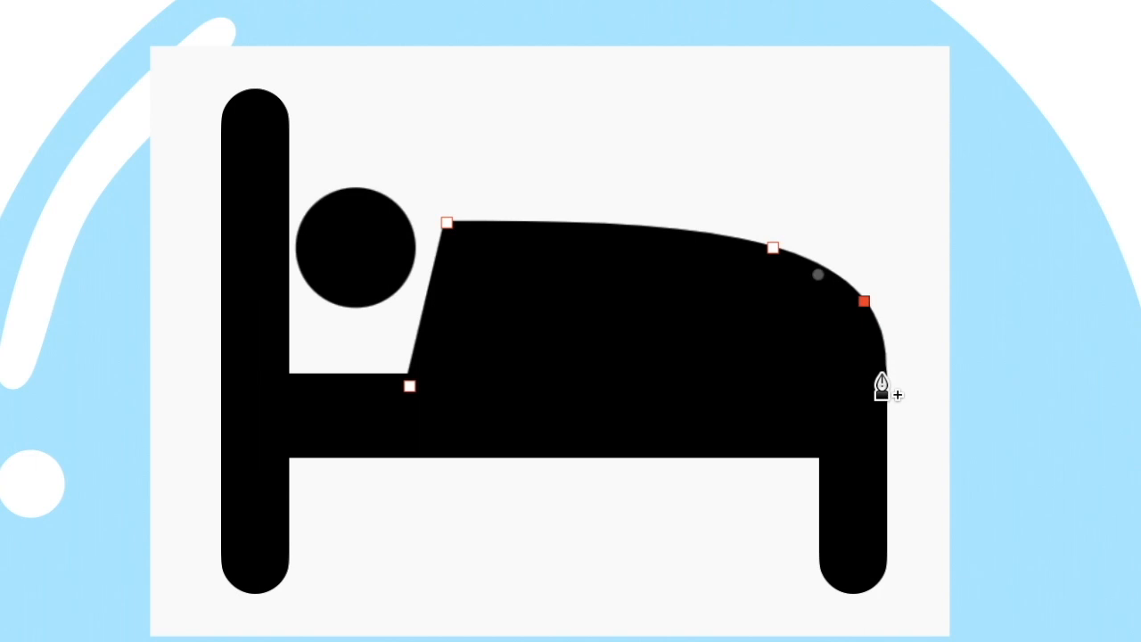
{"action": "left_click", "coordinate": [885, 447]}
{"action": "left_click", "coordinate": [409, 388]}
{"action": "left_click", "coordinate": [772, 247]}
{"action": "left_click", "coordinate": [864, 302]}
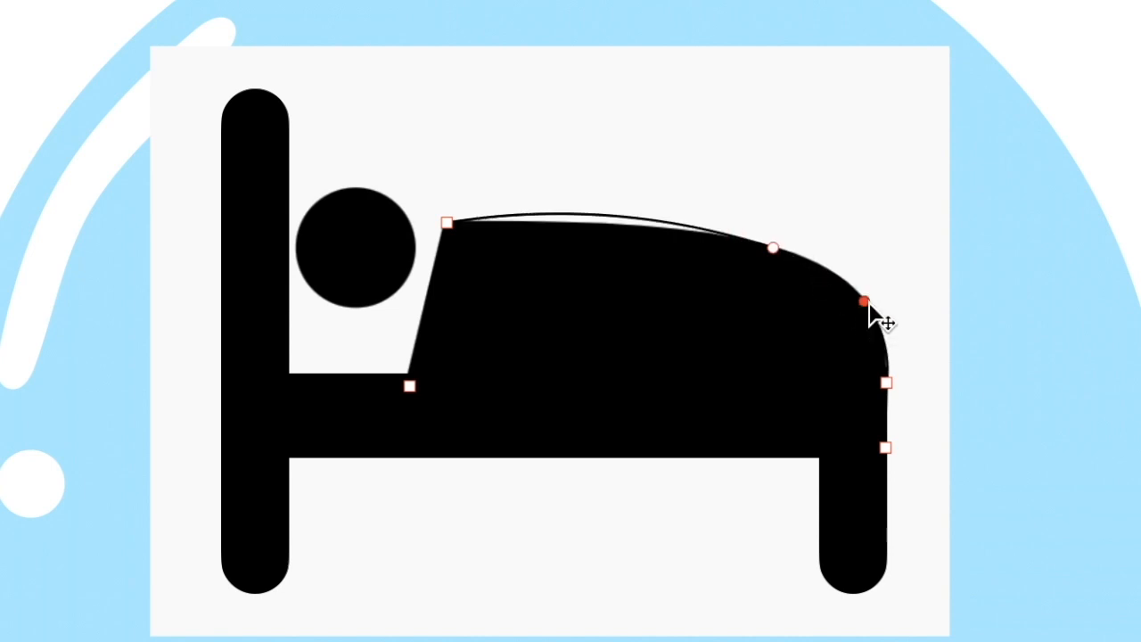
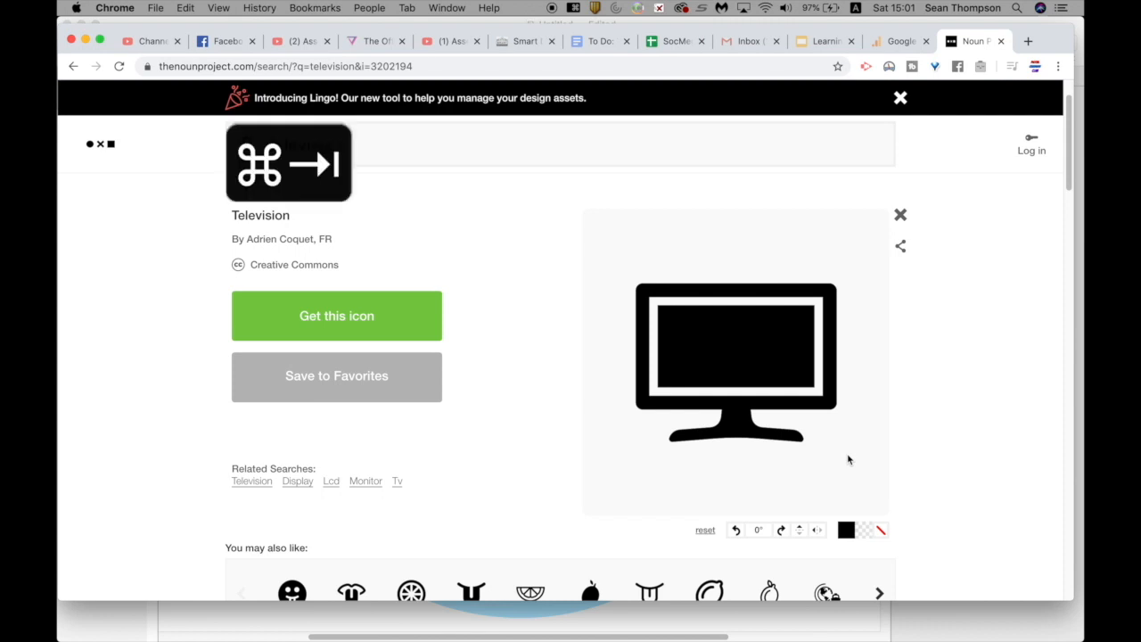
Step: Paste the television icon screenshot onto the Keynote slide and move it inside the bubble, below the bed icon
{"action": "key", "text": "super+v"}
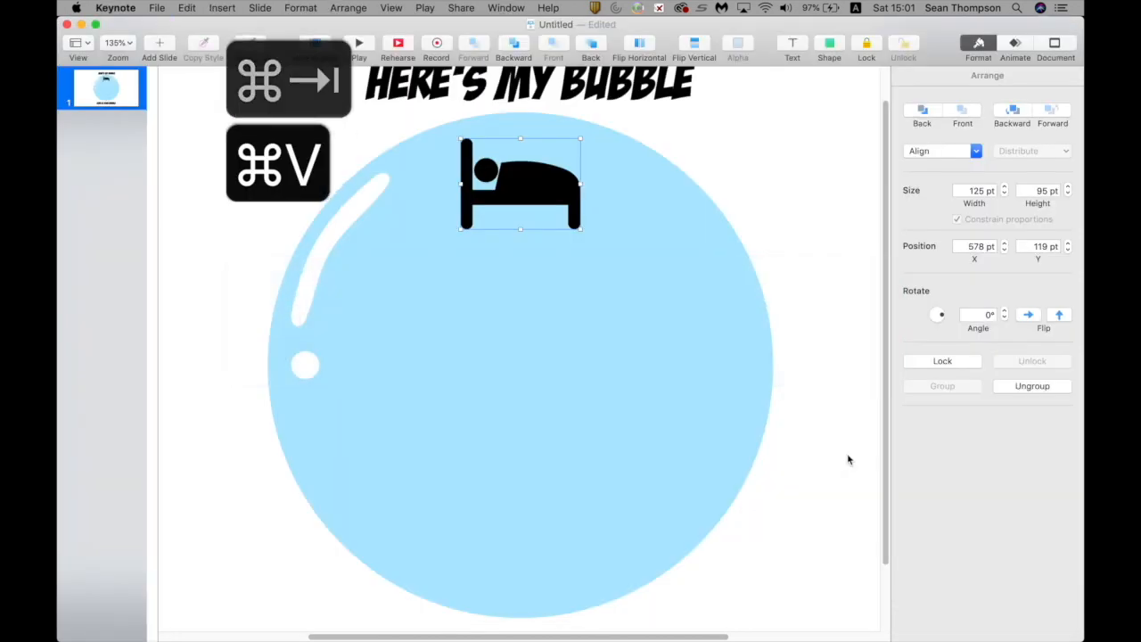
{"action": "left_click_drag", "start_coordinate": [609, 242], "coordinate": [603, 443]}
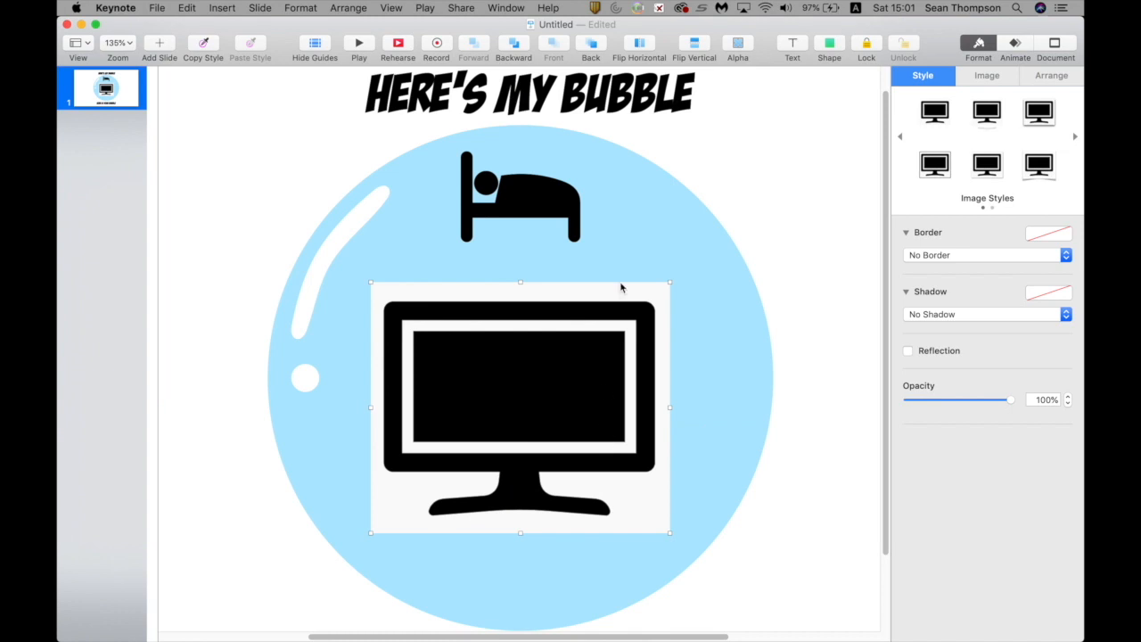
Step: Copy the bed icon's headboard bar and paste the copy onto the slide
{"action": "left_click", "coordinate": [467, 233]}
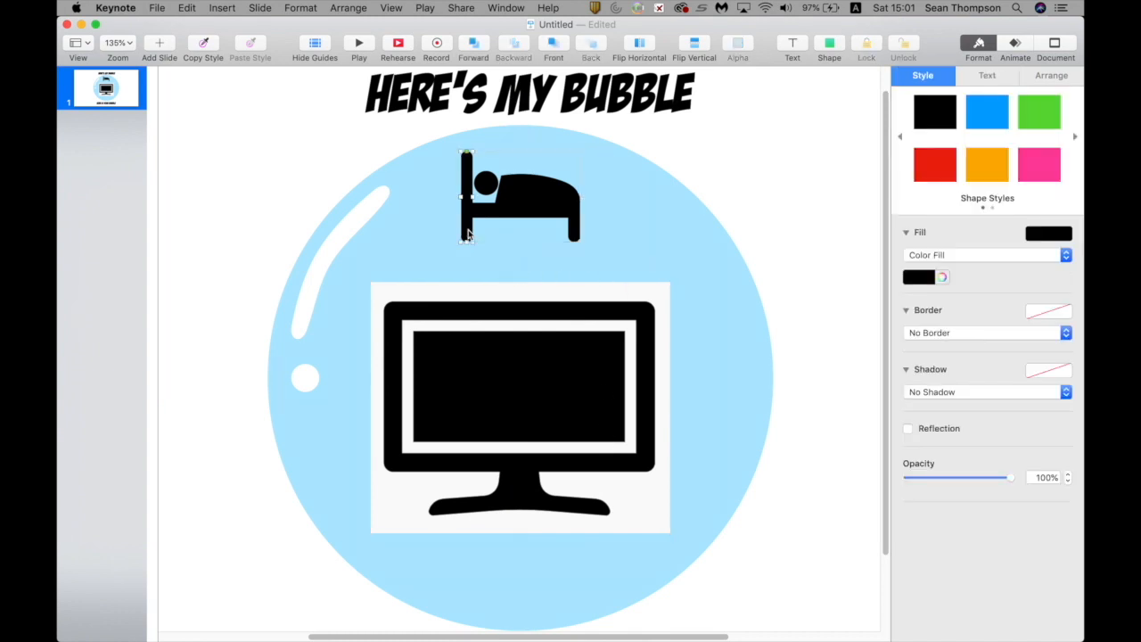
{"action": "key", "text": "super+c"}
{"action": "left_click", "coordinate": [236, 268]}
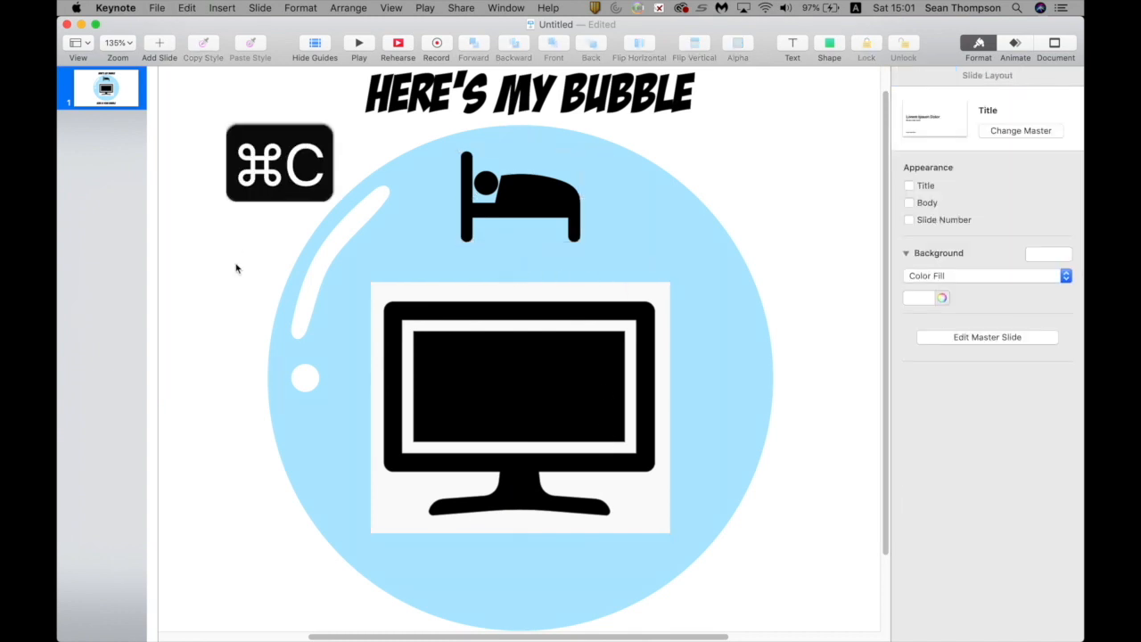
{"action": "key", "text": "super+v"}
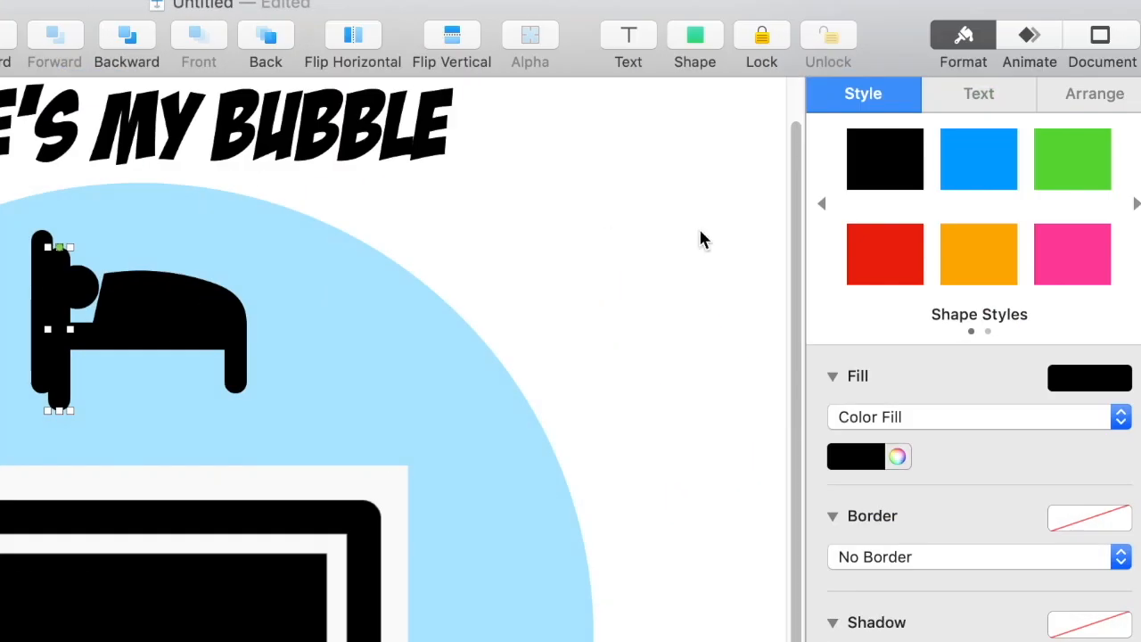
Step: Rotate the pasted bar to 90° and fit it over the foot of the television's stand
{"action": "left_click", "coordinate": [1102, 96]}
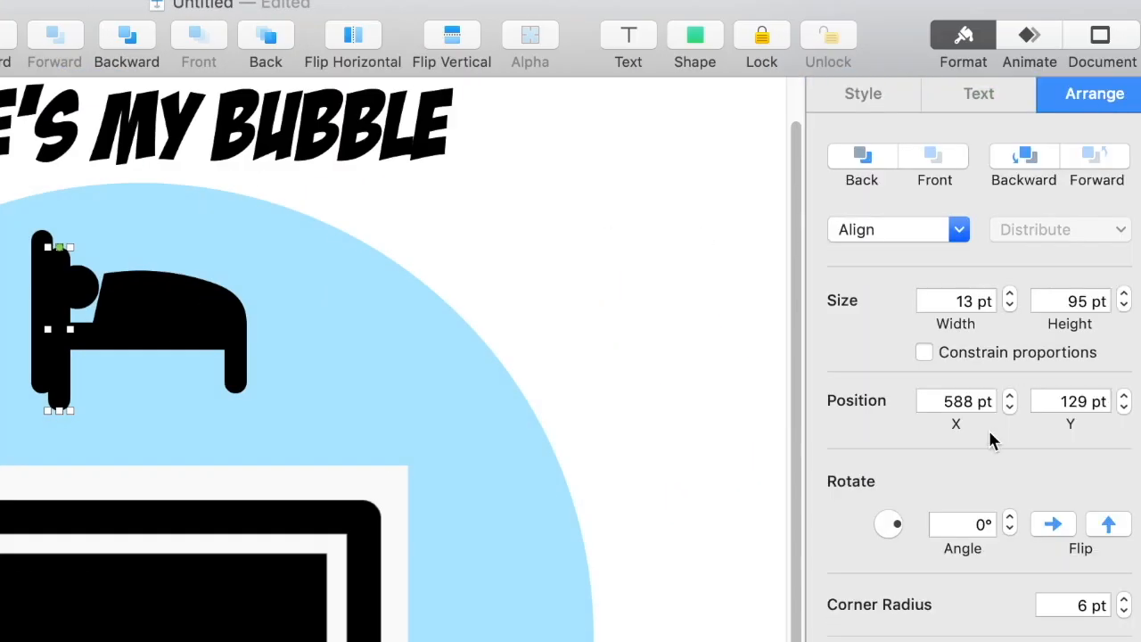
{"action": "left_click", "coordinate": [963, 524]}
{"action": "key", "text": "Return"}
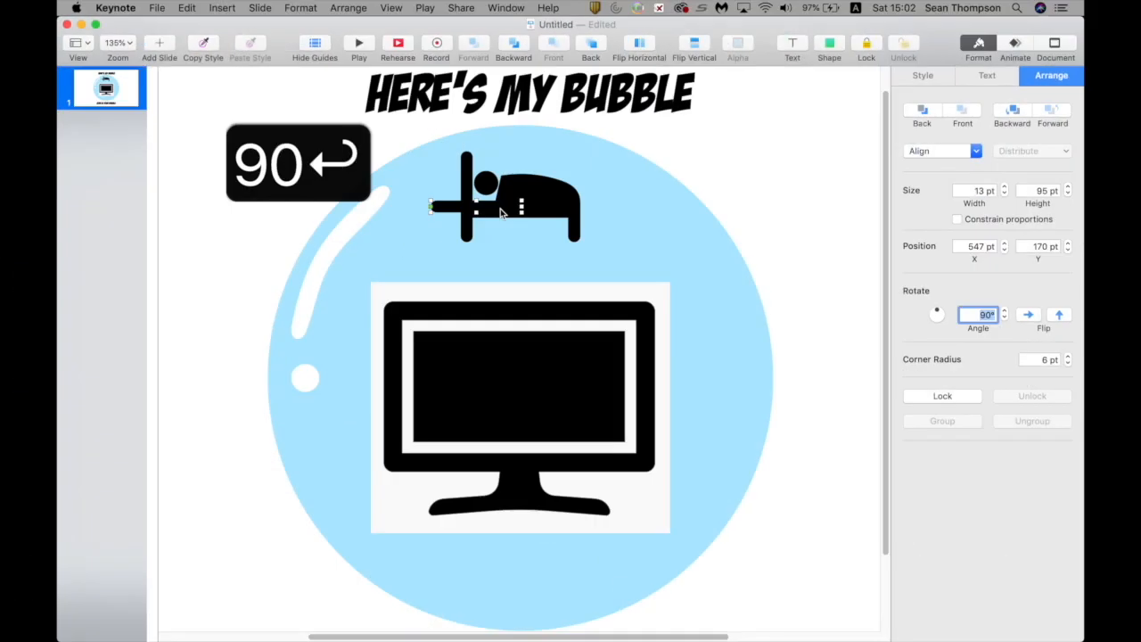
{"action": "left_click_drag", "start_coordinate": [135, 332], "coordinate": [611, 511]}
{"action": "left_click_drag", "start_coordinate": [521, 504], "coordinate": [521, 492]}
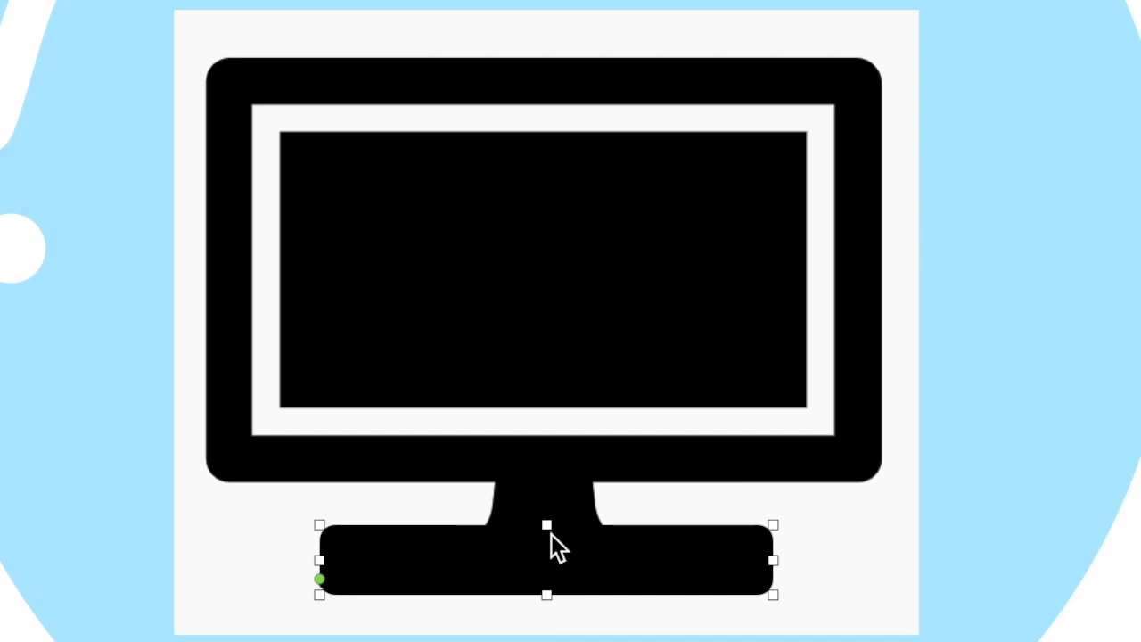
Step: Reshape a copy of the stand's base bar into a narrower, taller block covering the television's neck
{"action": "mouse_move", "coordinate": [551, 534]}
{"action": "left_mouse_down"}
{"action": "mouse_move", "coordinate": [569, 557]}
{"action": "mouse_move", "coordinate": [555, 555]}
{"action": "left_mouse_up"}
{"action": "left_click_drag", "start_coordinate": [320, 526], "coordinate": [474, 426]}
{"action": "left_click_drag", "start_coordinate": [768, 507], "coordinate": [614, 512]}
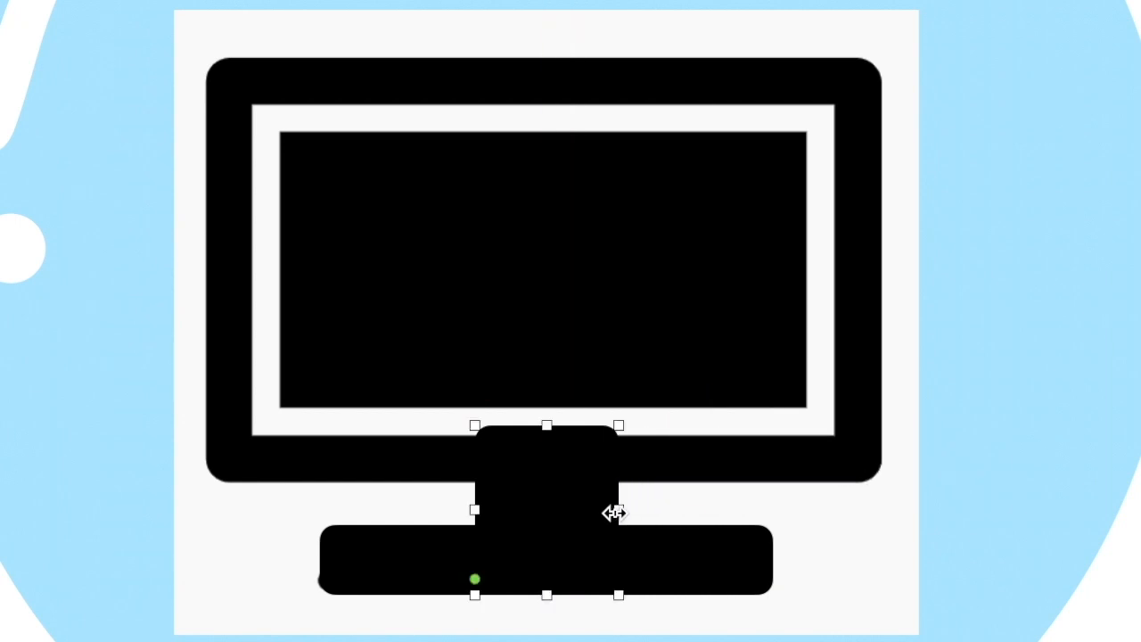
Step: Duplicate the neck block, stretch the copy over the television's whole screen frame and delete the television reference picture
{"action": "key", "text": "super+d"}
{"action": "left_click_drag", "start_coordinate": [612, 558], "coordinate": [317, 159]}
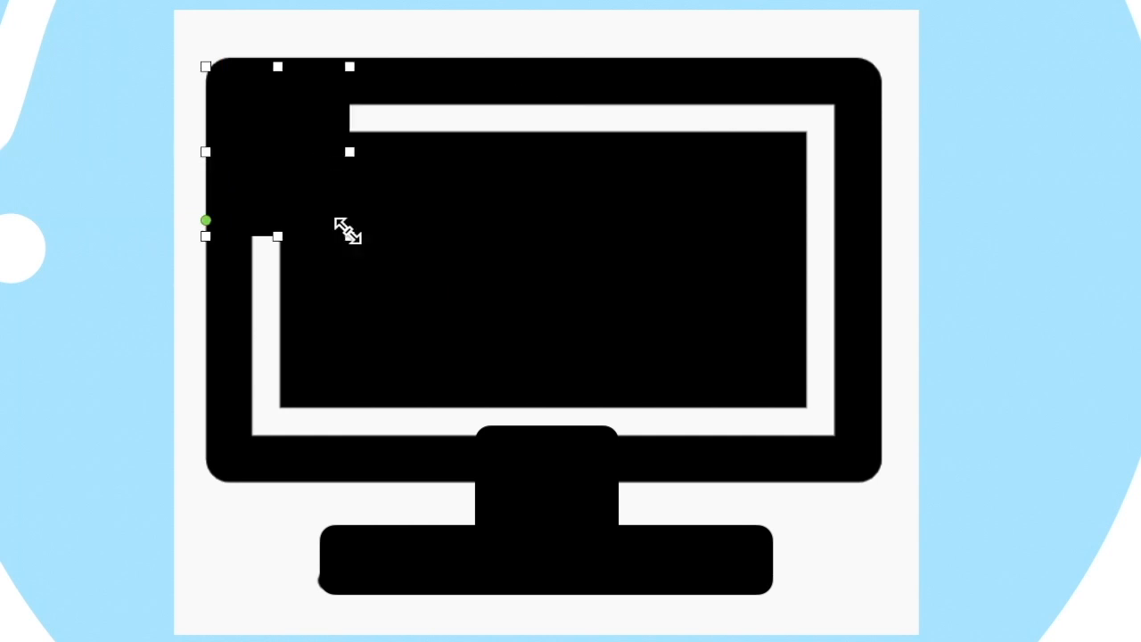
{"action": "left_click_drag", "start_coordinate": [347, 233], "coordinate": [896, 478]}
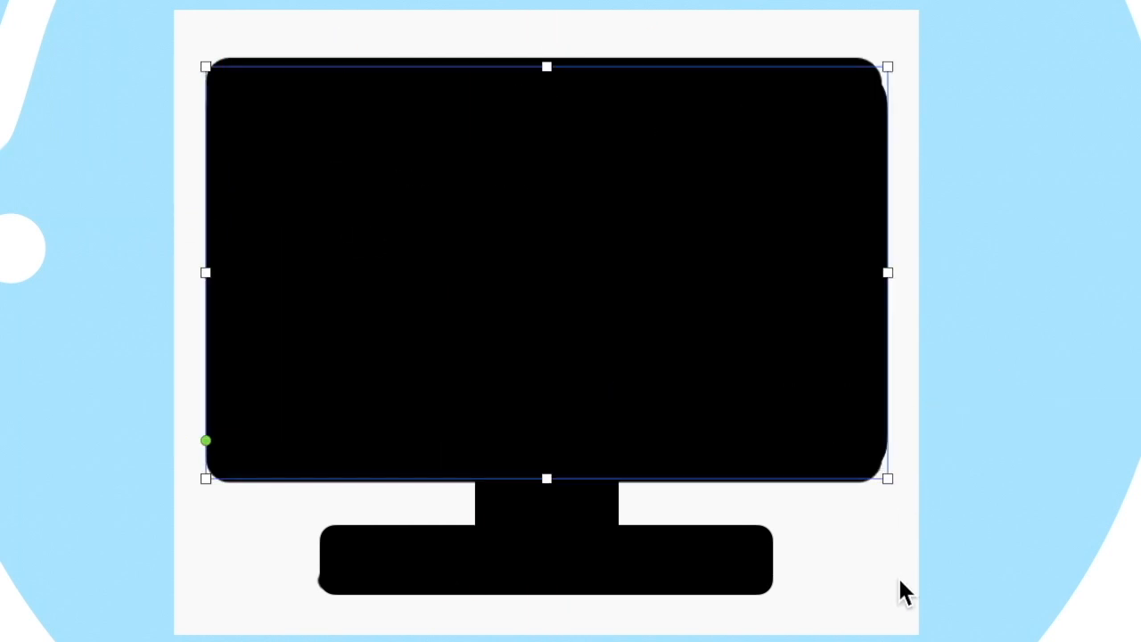
{"action": "key", "text": "Delete"}
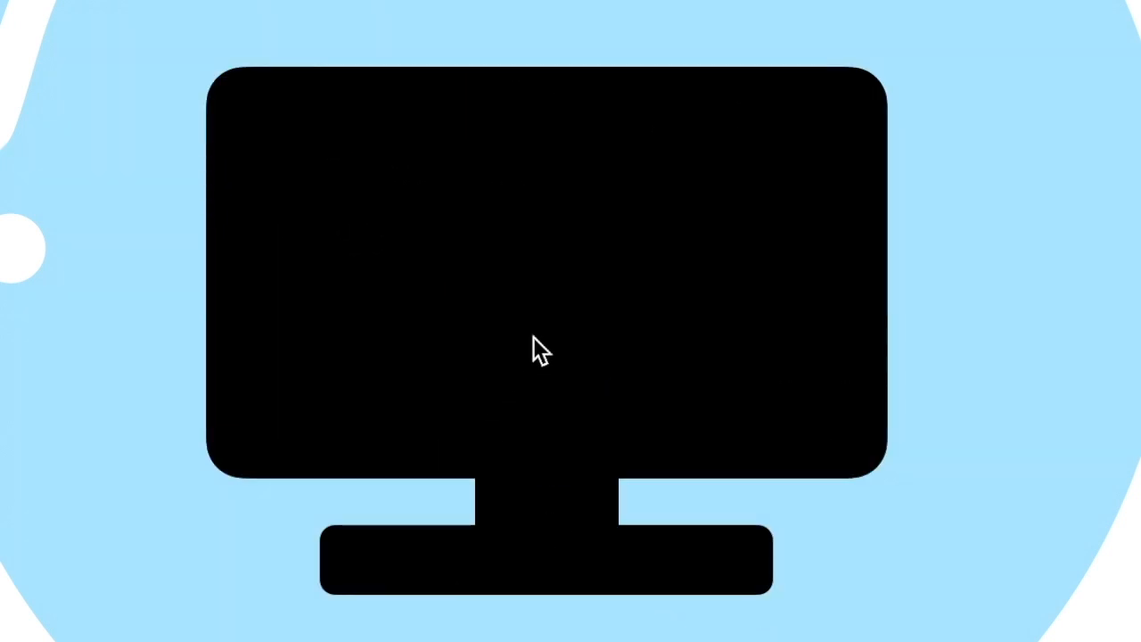
Step: Group the television's screen, neck and base shapes, shift the group slightly down and deselect it
{"action": "left_click", "coordinate": [533, 337]}
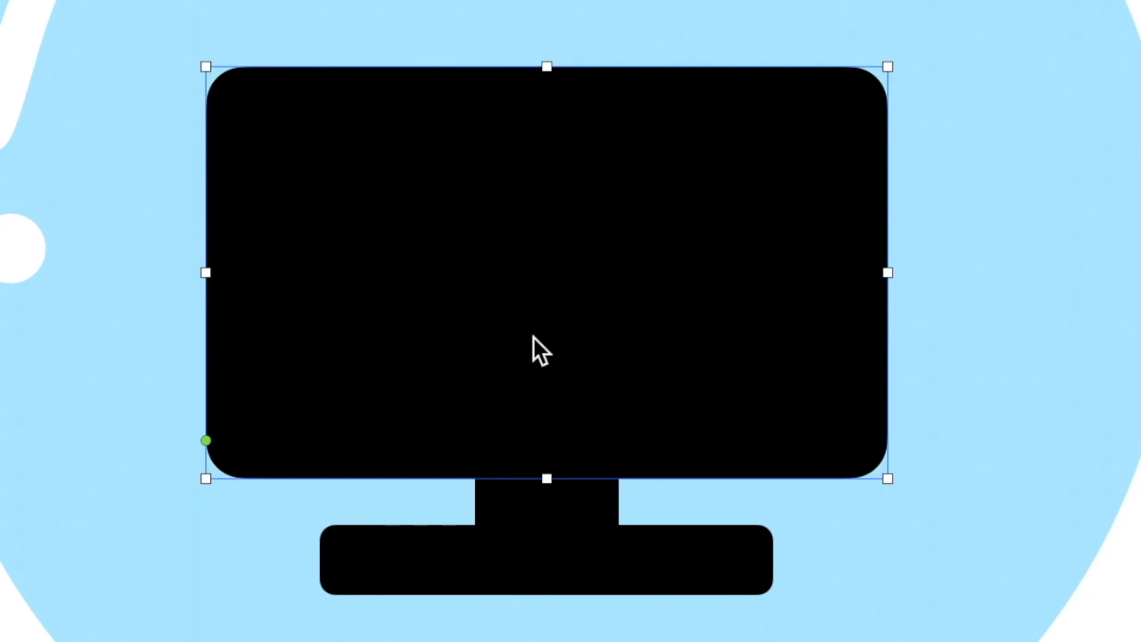
{"action": "left_click", "coordinate": [531, 504], "text": "shift"}
{"action": "left_click", "coordinate": [402, 571], "text": "shift"}
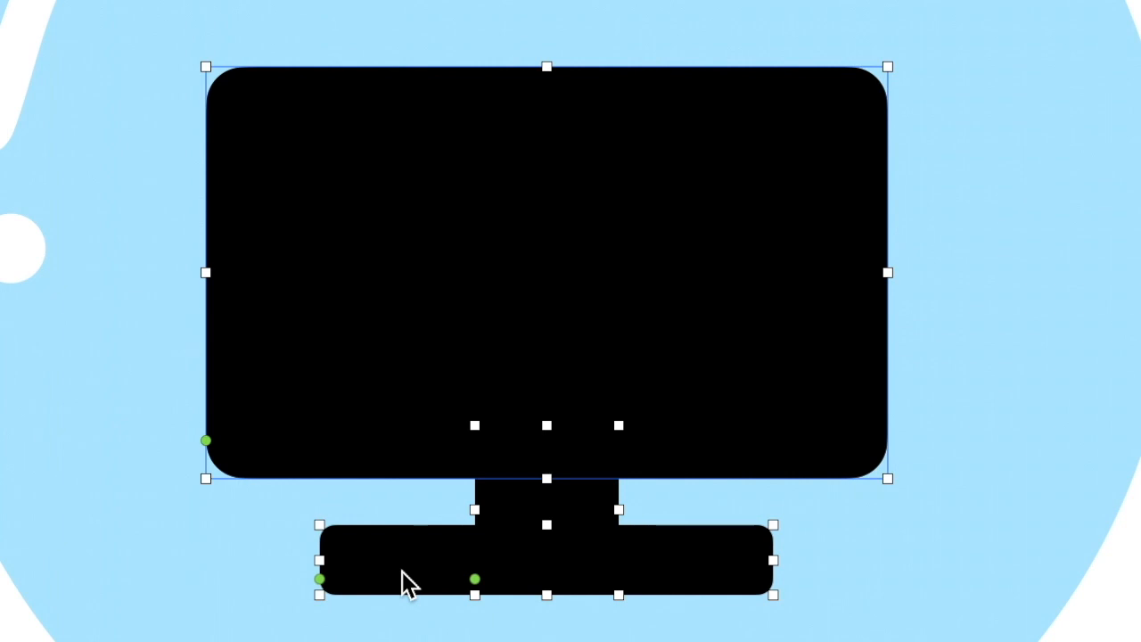
{"action": "key", "text": "super+alt+g"}
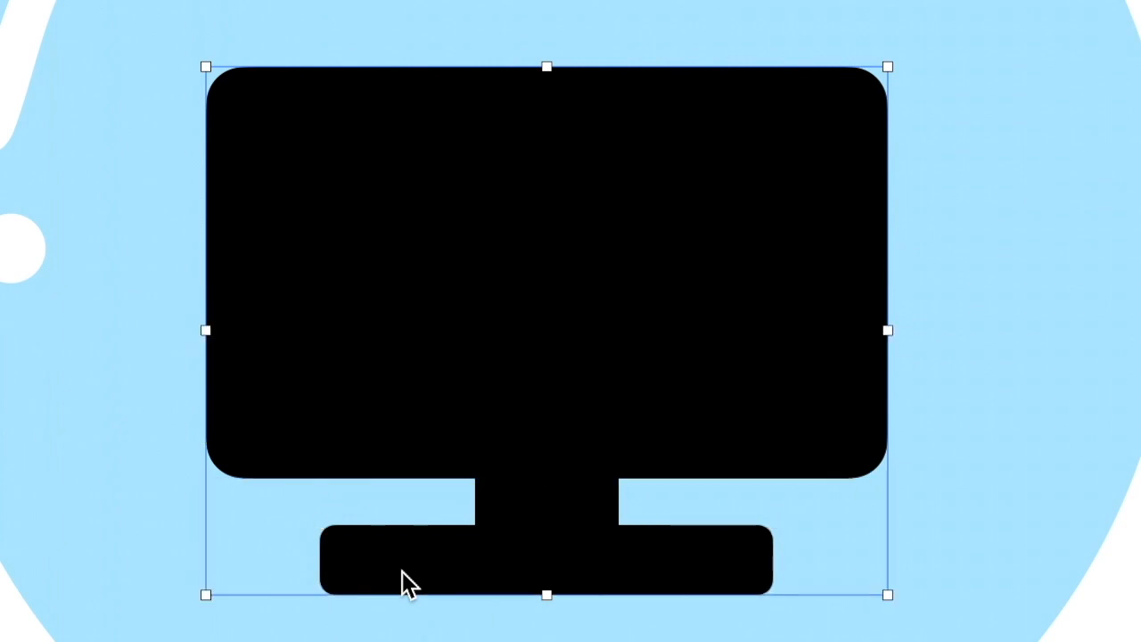
{"action": "mouse_move", "coordinate": [589, 289]}
{"action": "left_mouse_down"}
{"action": "mouse_move", "coordinate": [593, 237]}
{"action": "mouse_move", "coordinate": [592, 295]}
{"action": "left_mouse_up"}
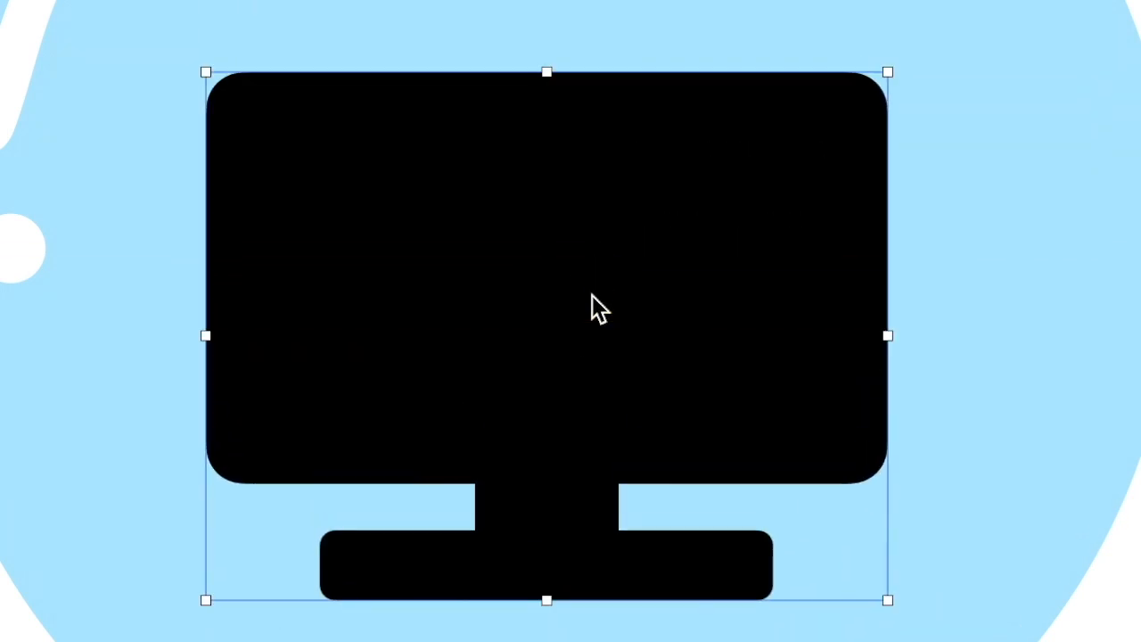
{"action": "key", "text": "Escape"}
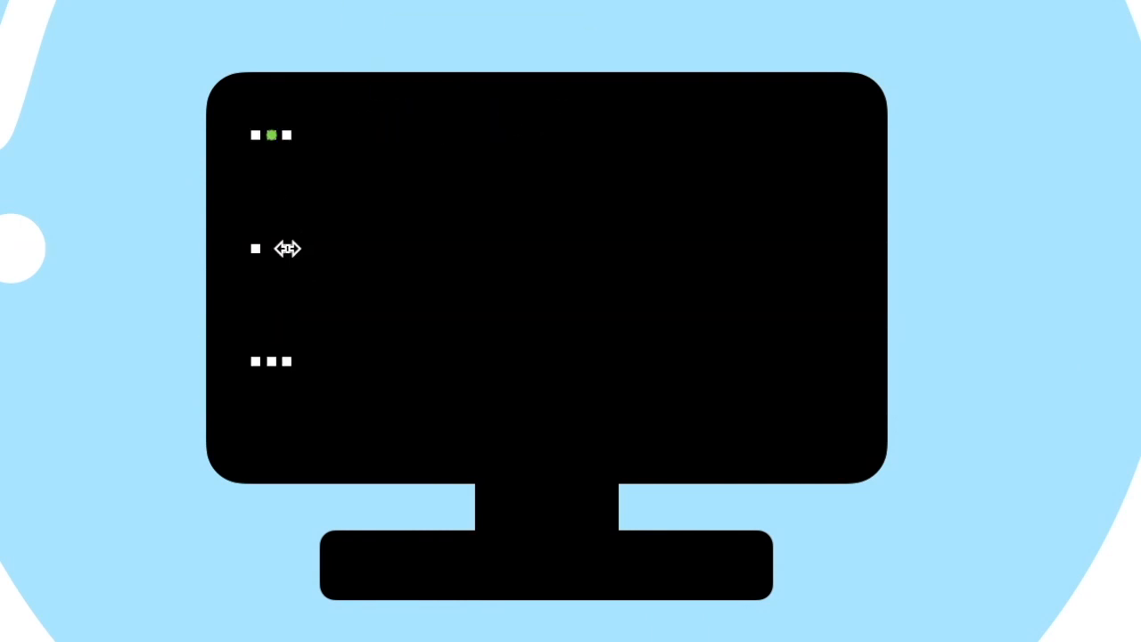
Step: Widen the rounded bar on the television screen to about 254 pt and fill it with white
{"action": "left_click_drag", "start_coordinate": [287, 249], "coordinate": [866, 241]}
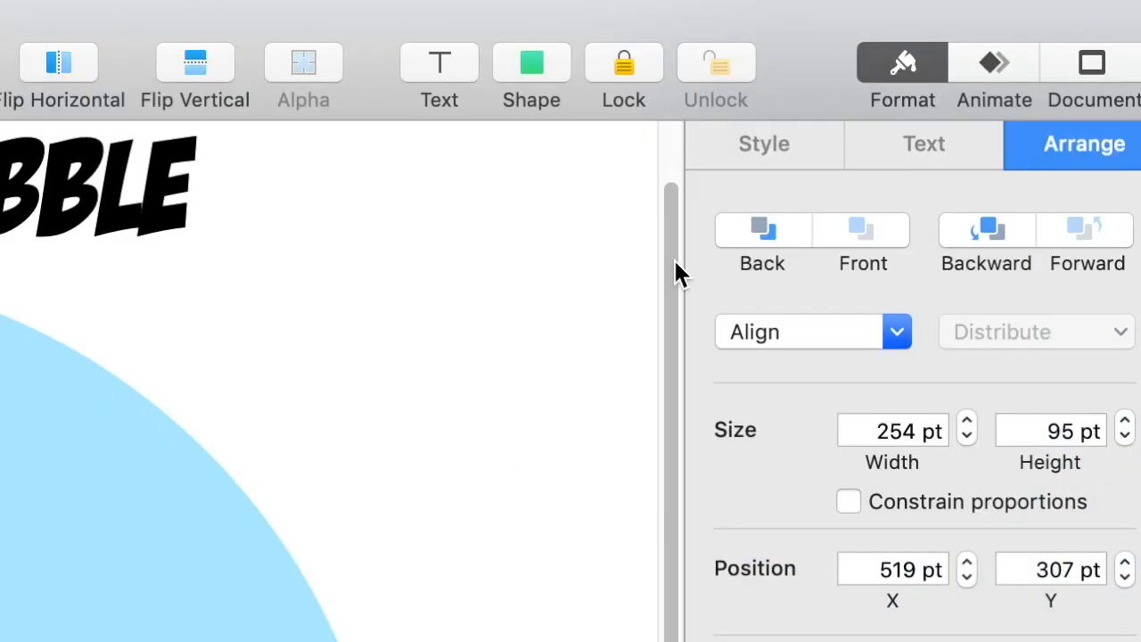
{"action": "left_click", "coordinate": [761, 147]}
{"action": "left_click", "coordinate": [707, 295]}
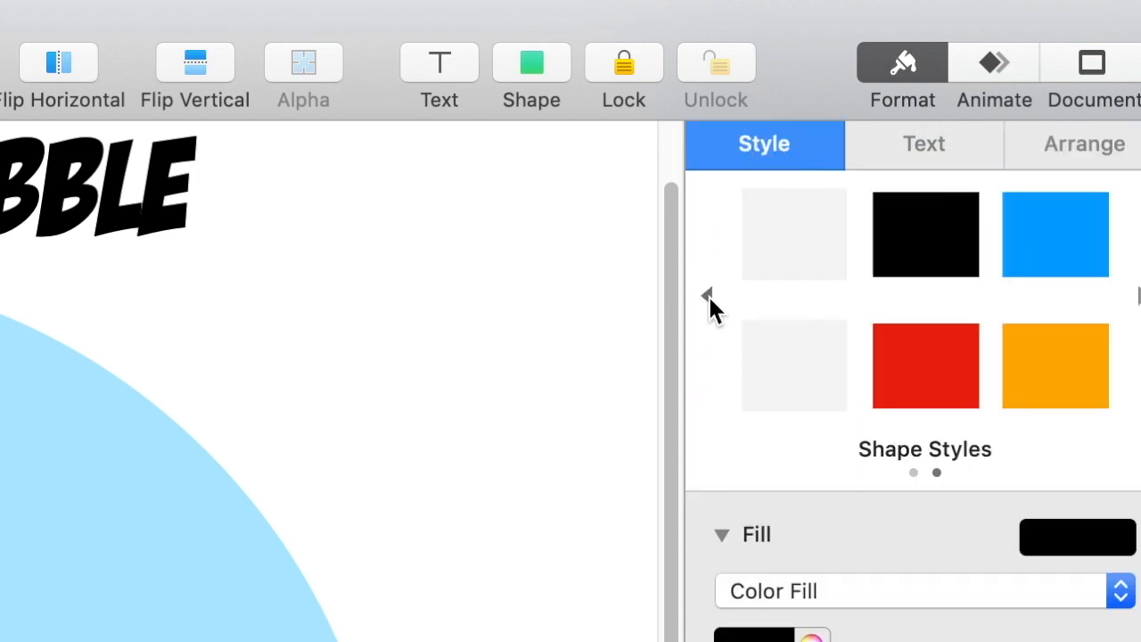
{"action": "left_click", "coordinate": [819, 265]}
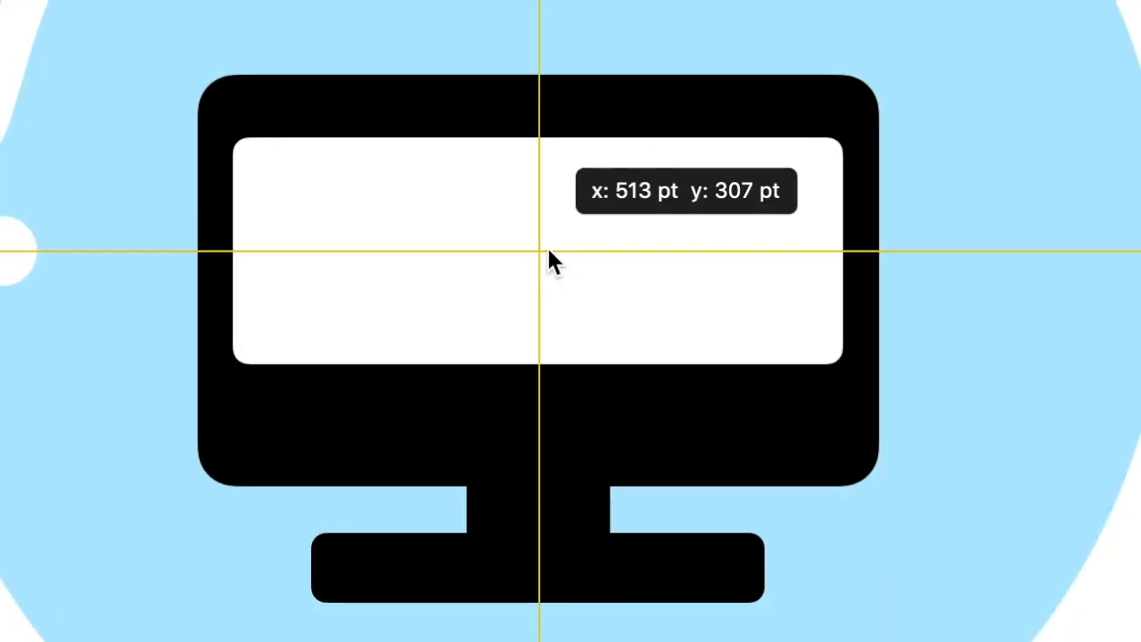
Step: Centre the white panel on the television, stretch it down to leave a thin black frame, and group it with the television
{"action": "left_click_drag", "start_coordinate": [547, 255], "coordinate": [552, 244]}
{"action": "left_click_drag", "start_coordinate": [538, 342], "coordinate": [540, 438]}
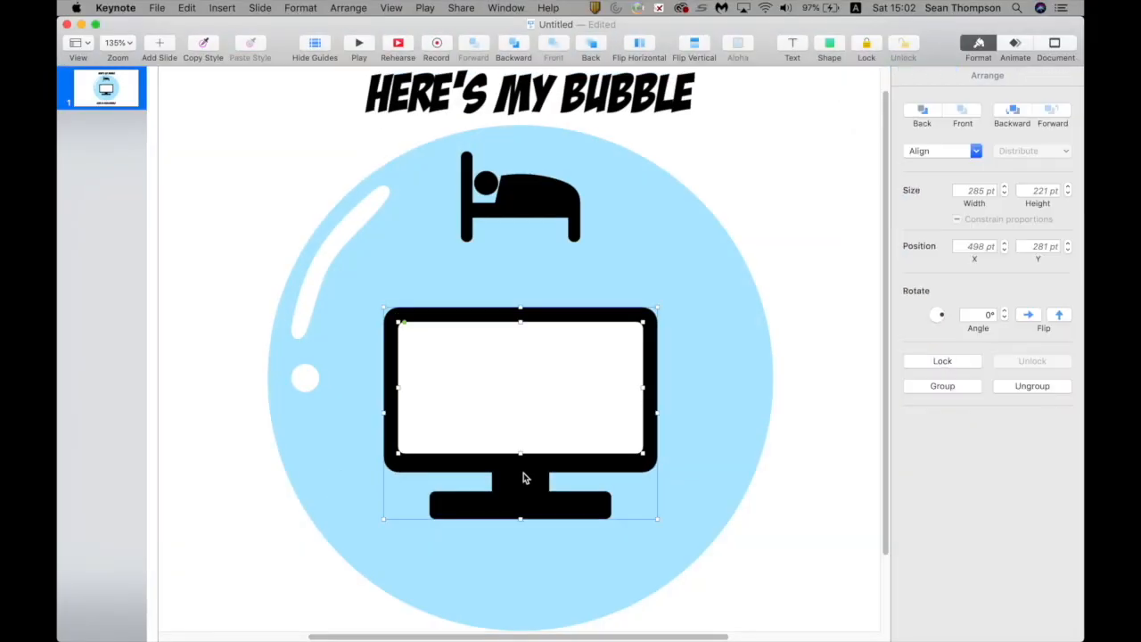
{"action": "key", "text": "alt+super+g"}
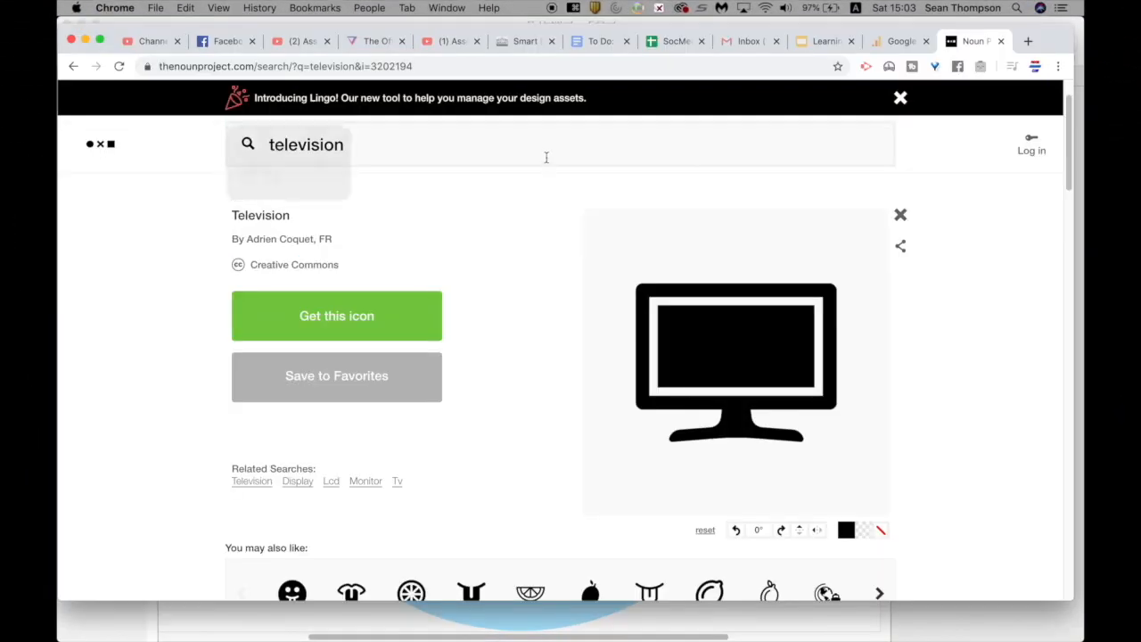
Step: Search Noun Project for breakfast, open the icon of a fried egg plate between fork and knife, and capture its picture to the clipboard
{"action": "left_click", "coordinate": [548, 153]}
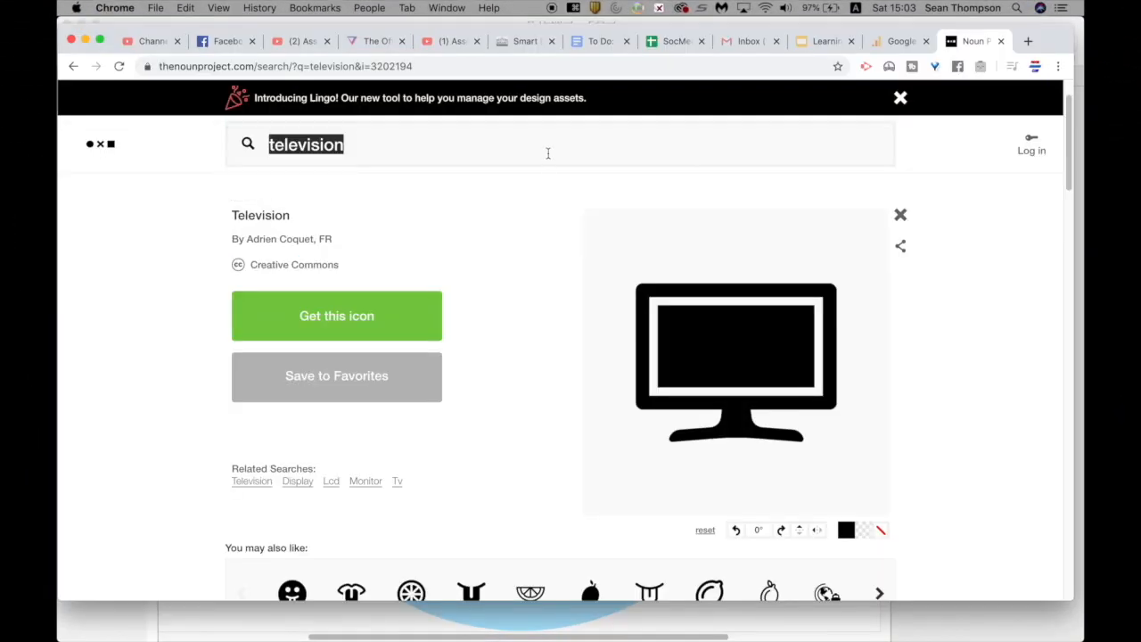
{"action": "type", "text": "breakfast"}
{"action": "key", "text": "Return"}
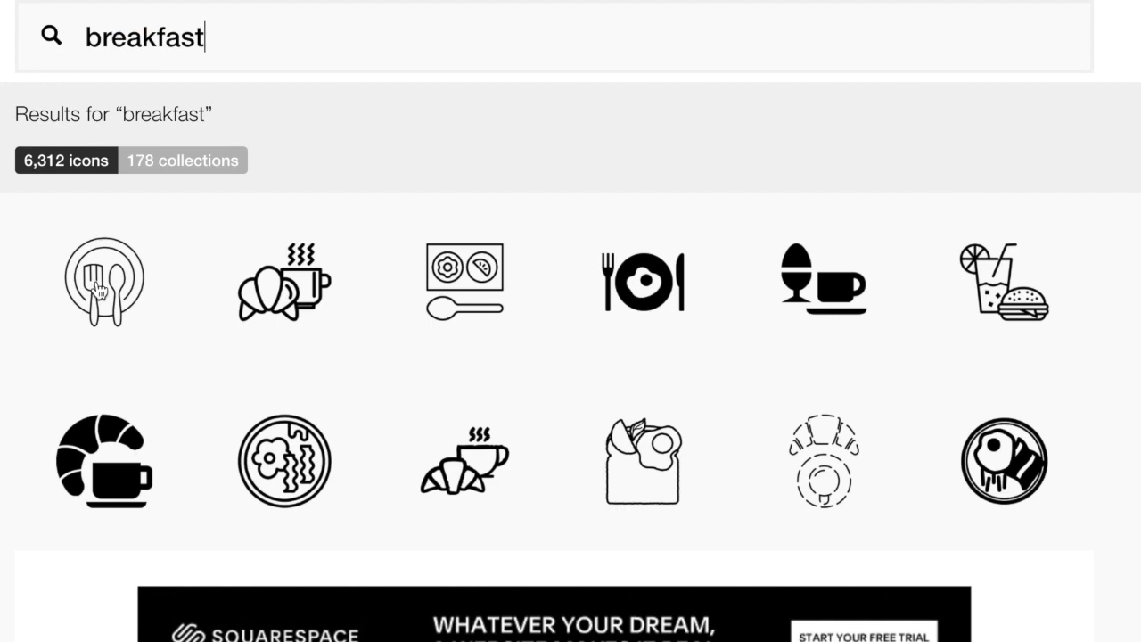
{"action": "left_click", "coordinate": [638, 295]}
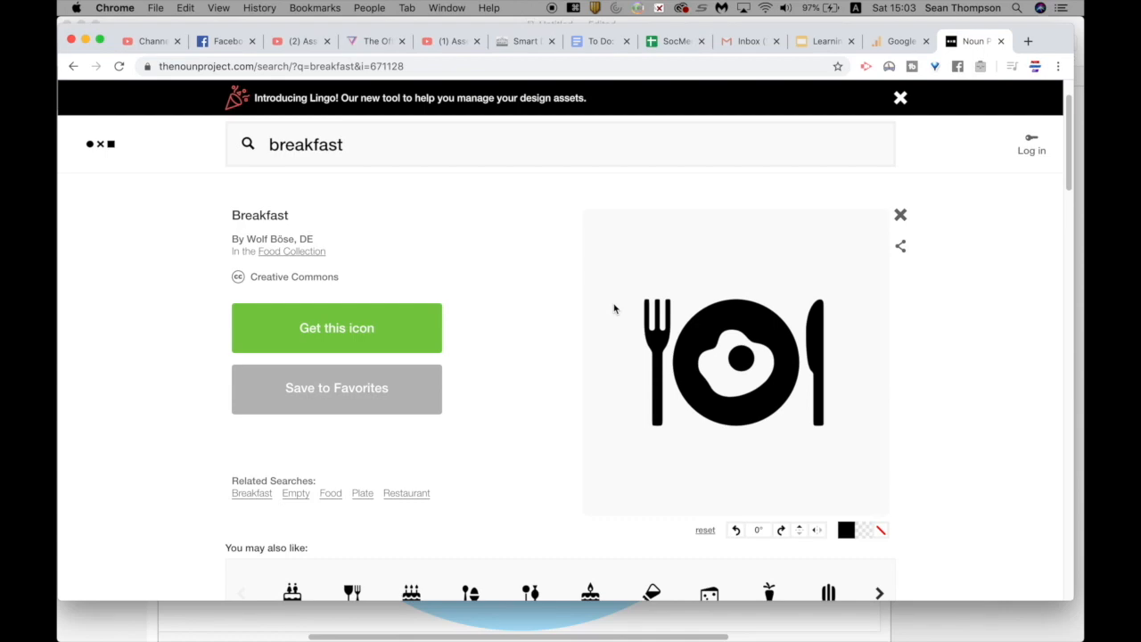
{"action": "key", "text": "ctrl+shift+super+4"}
{"action": "left_click_drag", "start_coordinate": [621, 281], "coordinate": [835, 449]}
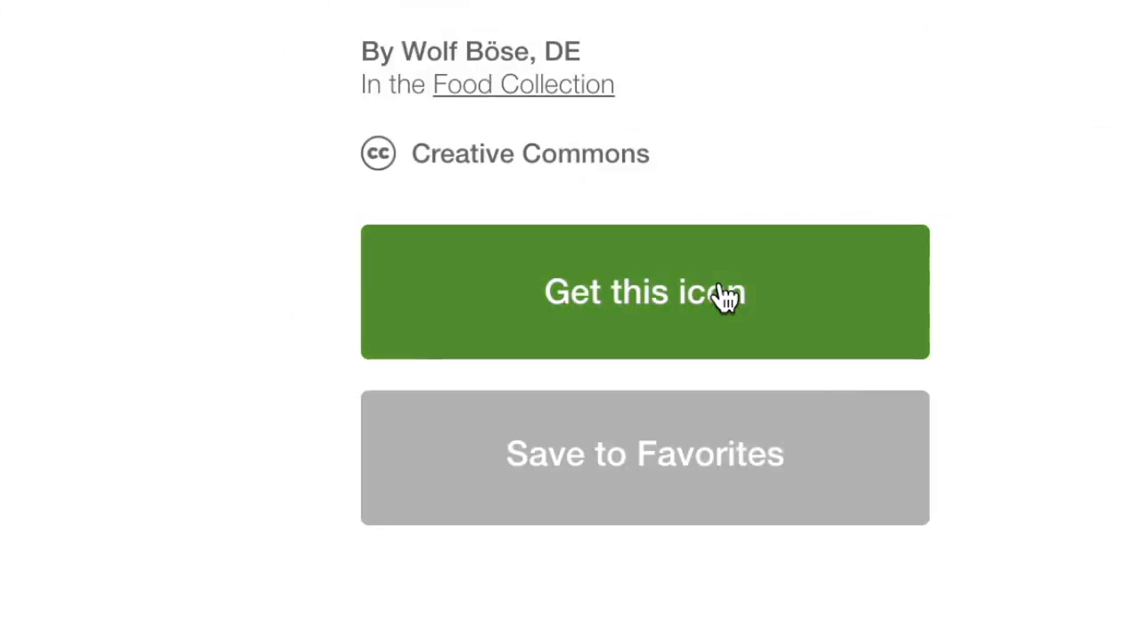
Step: Switch to Keynote, paste the breakfast picture and move it onto the bubble below the bed icon
{"action": "mouse_move", "coordinate": [502, 166]}
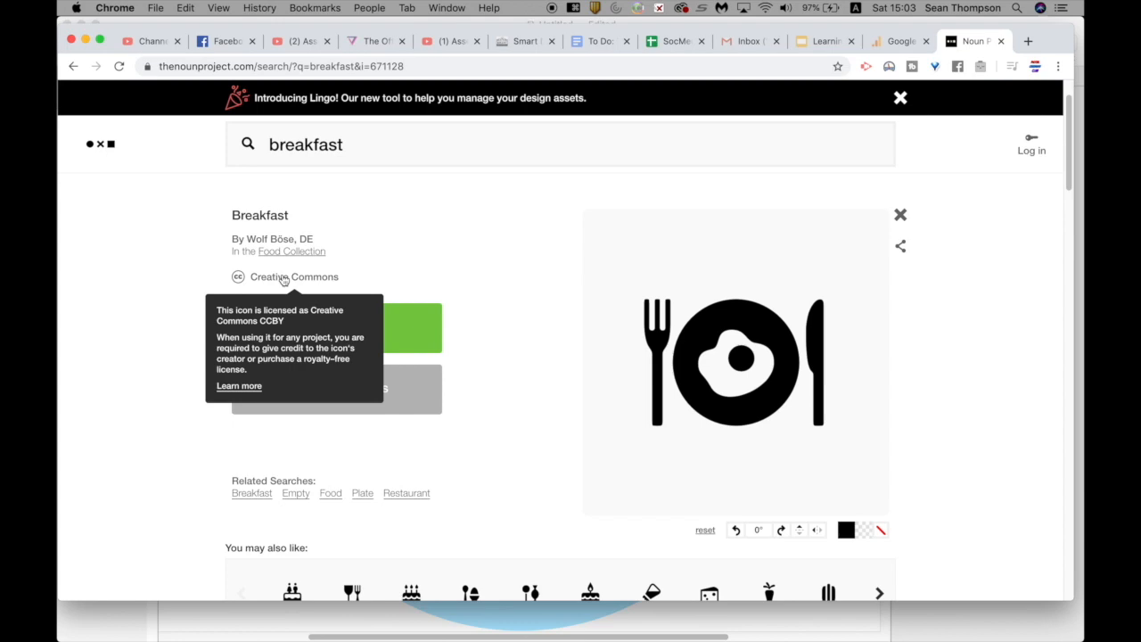
{"action": "key", "text": "super+Tab"}
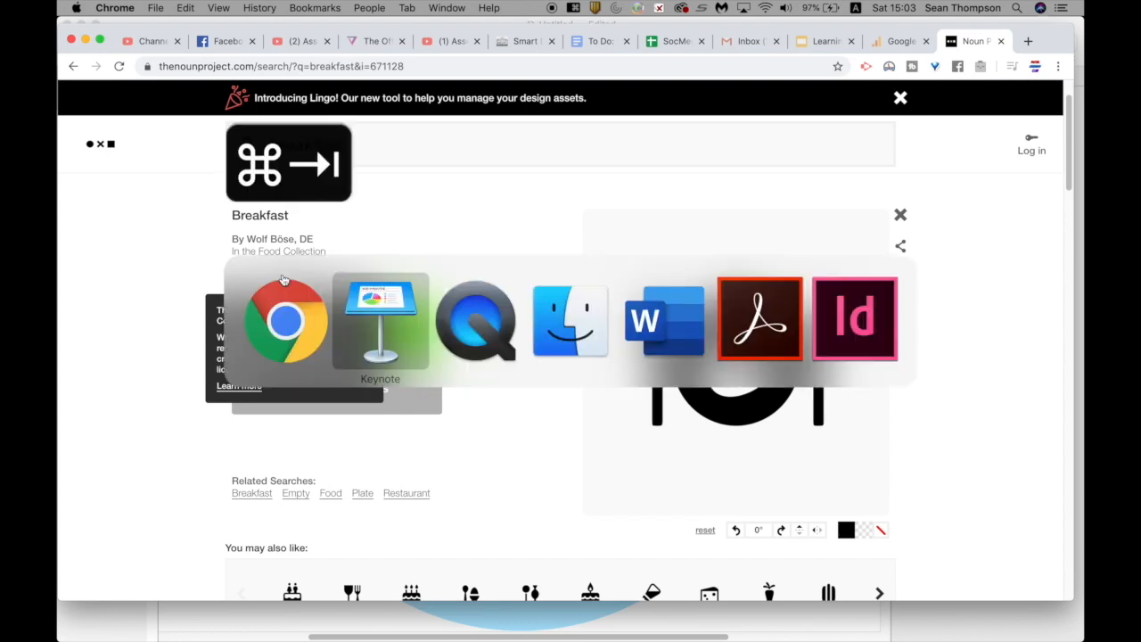
{"action": "key", "text": "super+v"}
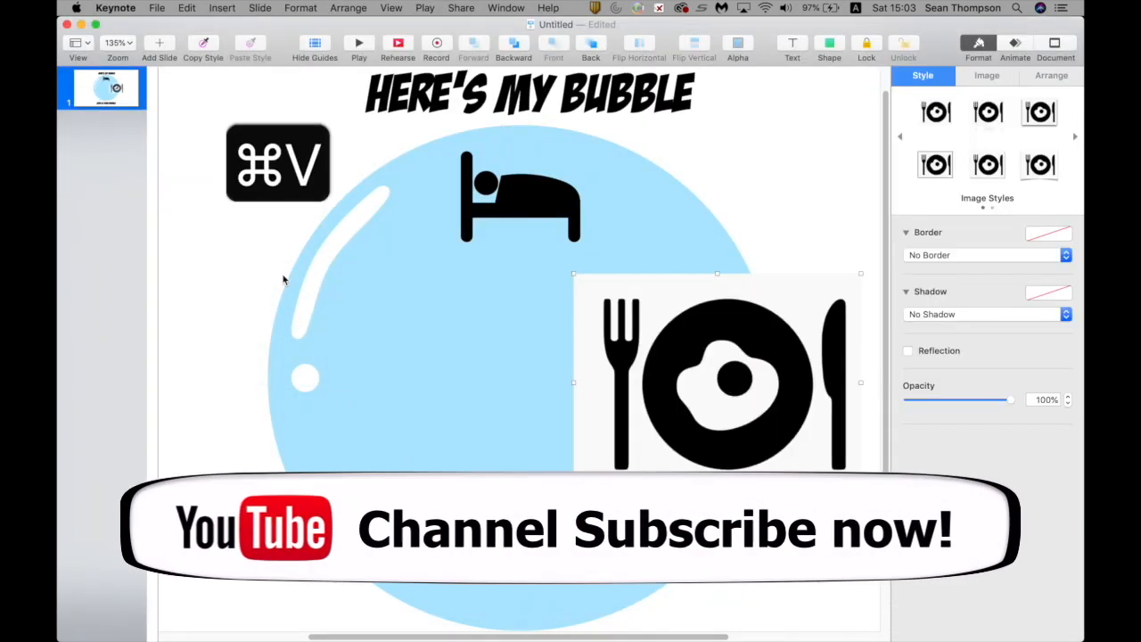
{"action": "left_click_drag", "start_coordinate": [667, 306], "coordinate": [413, 306]}
Step: Duplicate the bubble circle, fill the copy black and shrink it into a plate just left of the breakfast picture
{"action": "left_click", "coordinate": [672, 247]}
{"action": "key", "text": "super+d"}
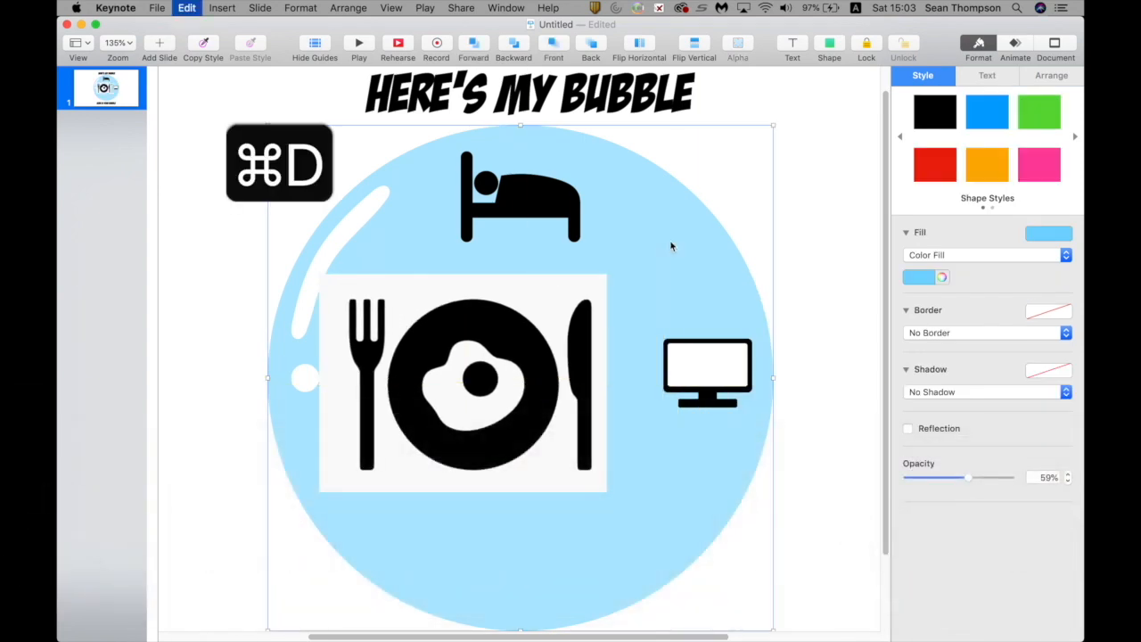
{"action": "left_click", "coordinate": [936, 113]}
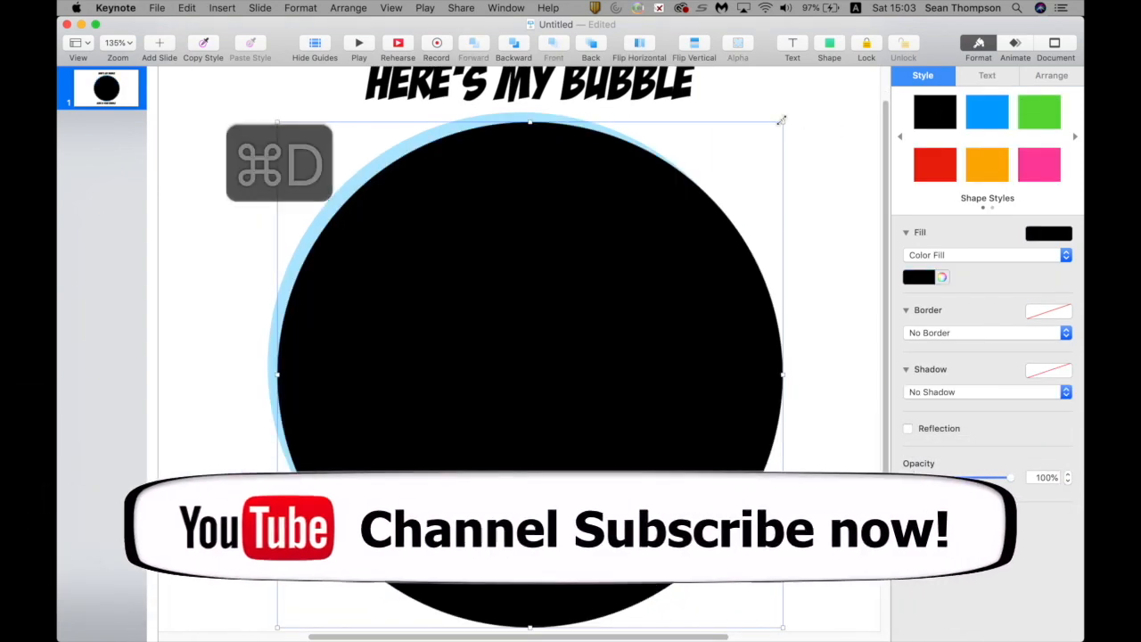
{"action": "left_click_drag", "start_coordinate": [781, 119], "coordinate": [285, 323]}
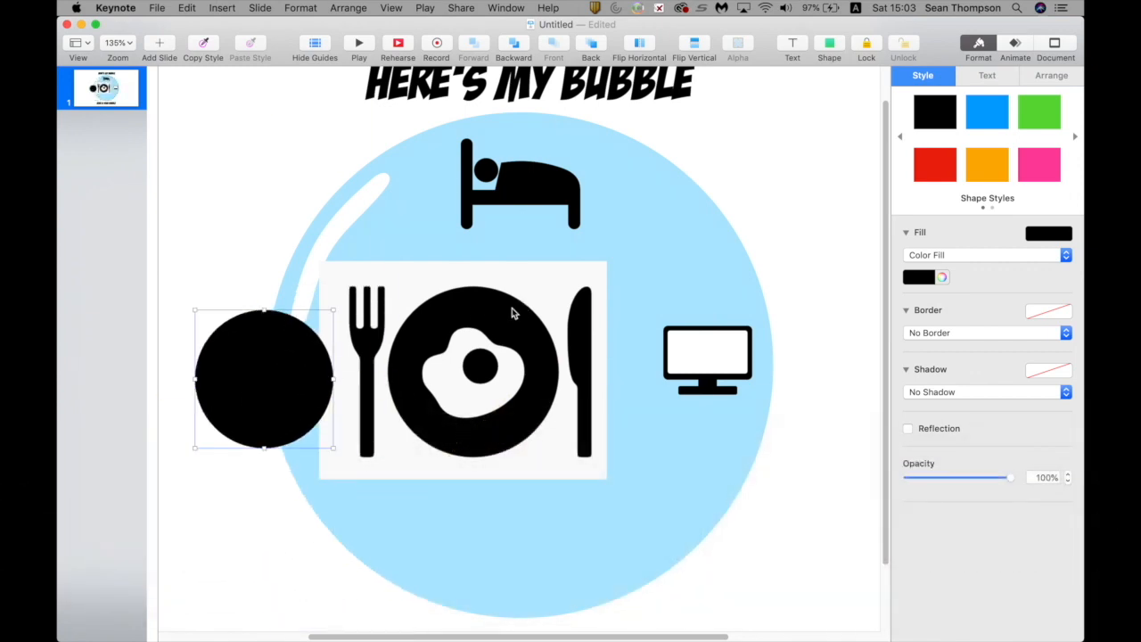
Step: Draw a closed, irregular egg-white outline with the Pen tool inside the black plate
{"action": "left_click", "coordinate": [831, 45]}
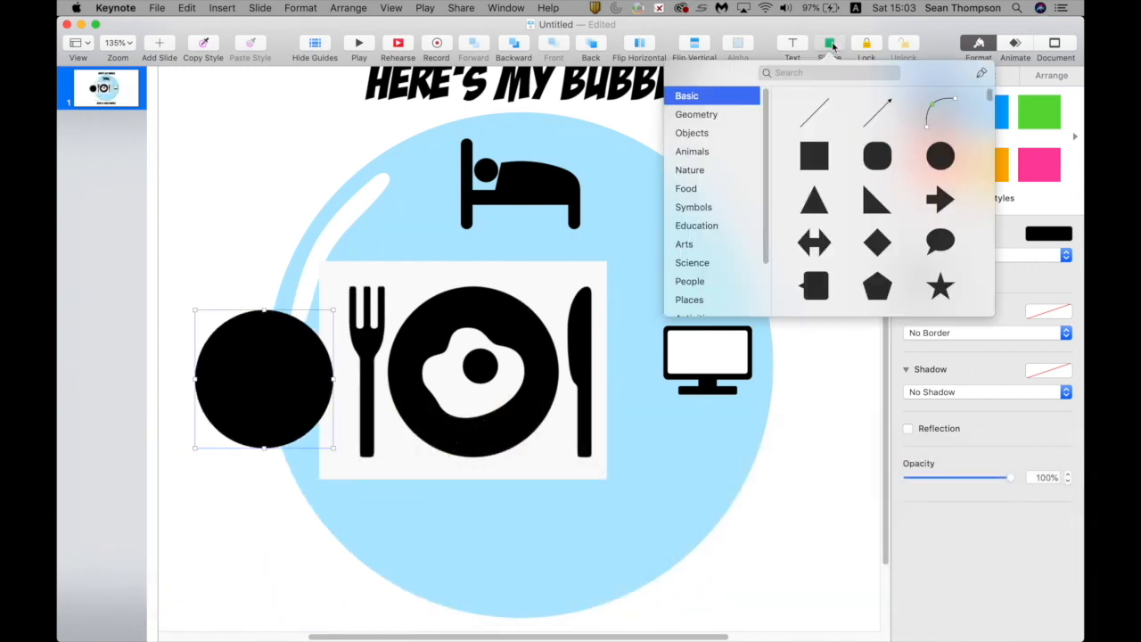
{"action": "left_click", "coordinate": [981, 73]}
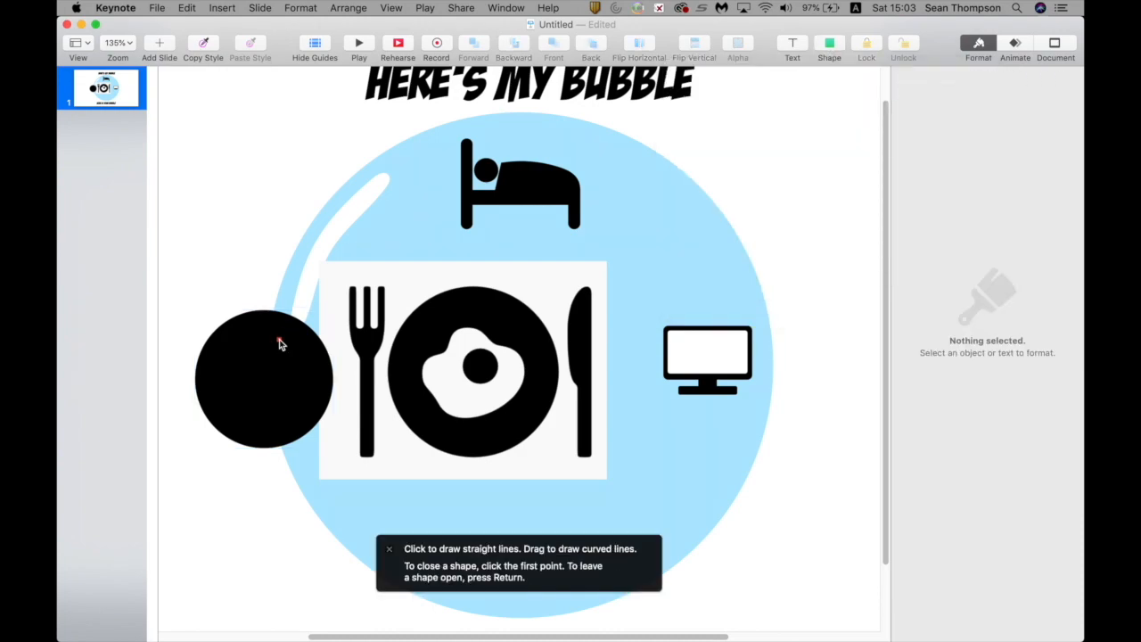
{"action": "left_click", "coordinate": [235, 359]}
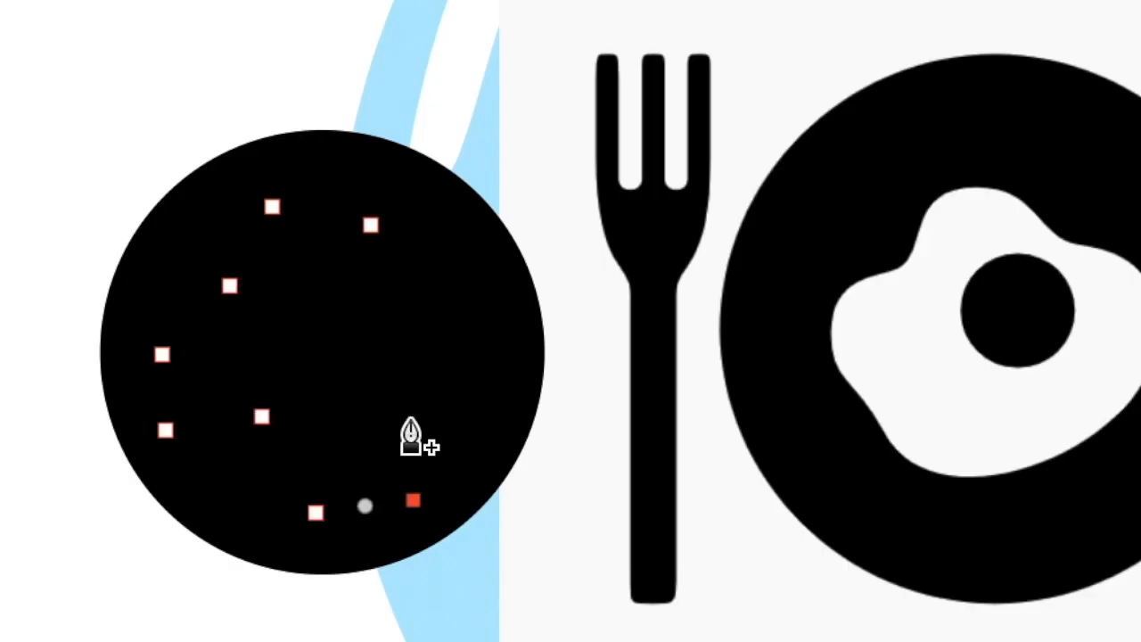
{"action": "left_click", "coordinate": [292, 400]}
{"action": "left_click", "coordinate": [316, 388]}
{"action": "left_click", "coordinate": [313, 355]}
{"action": "left_click", "coordinate": [279, 339]}
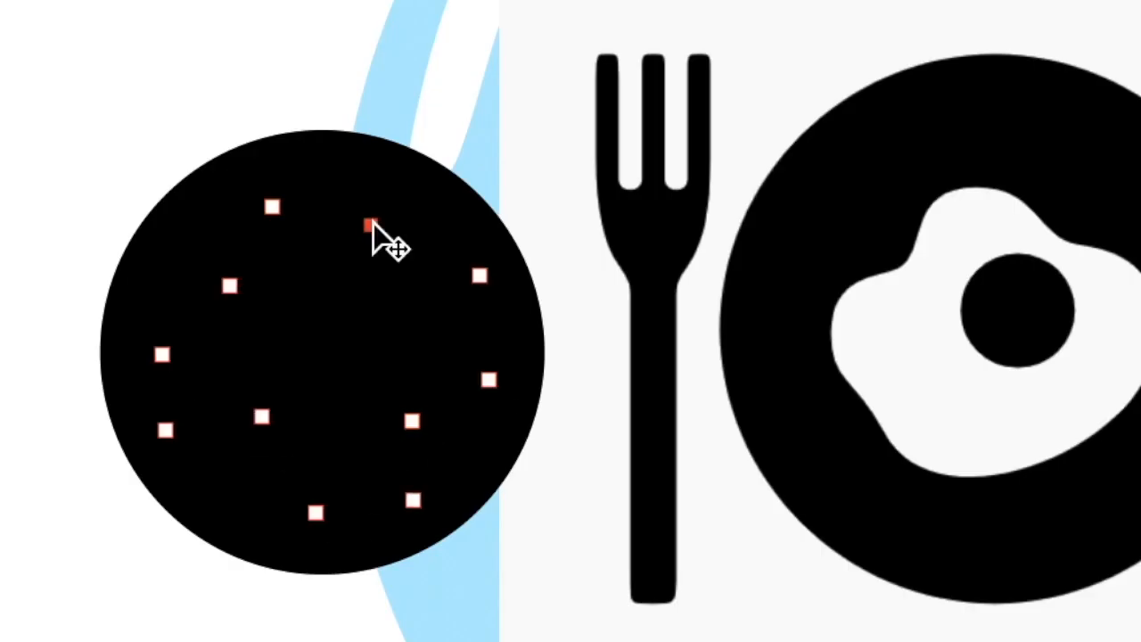
Step: Convert the egg outline's remaining corner points to smooth curves, finish editing the shape and fill it with white
{"action": "left_click", "coordinate": [272, 206]}
{"action": "left_click", "coordinate": [162, 354]}
{"action": "left_click", "coordinate": [165, 429]}
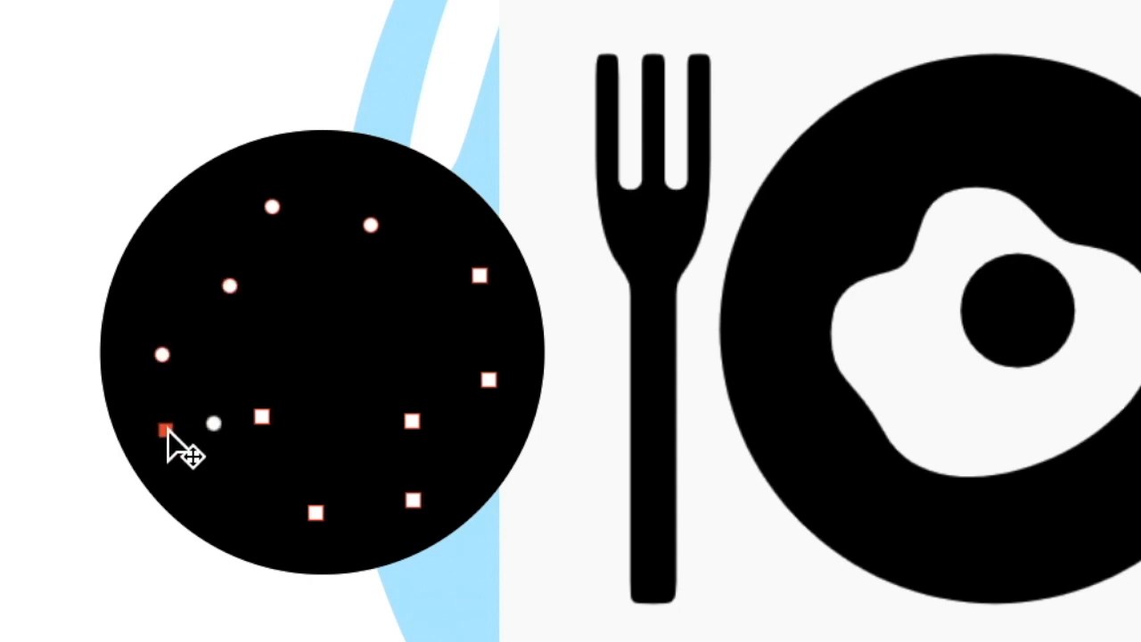
{"action": "left_click", "coordinate": [261, 417]}
{"action": "left_click", "coordinate": [316, 513]}
{"action": "left_click", "coordinate": [413, 501]}
{"action": "left_click", "coordinate": [411, 421]}
{"action": "left_click", "coordinate": [488, 379]}
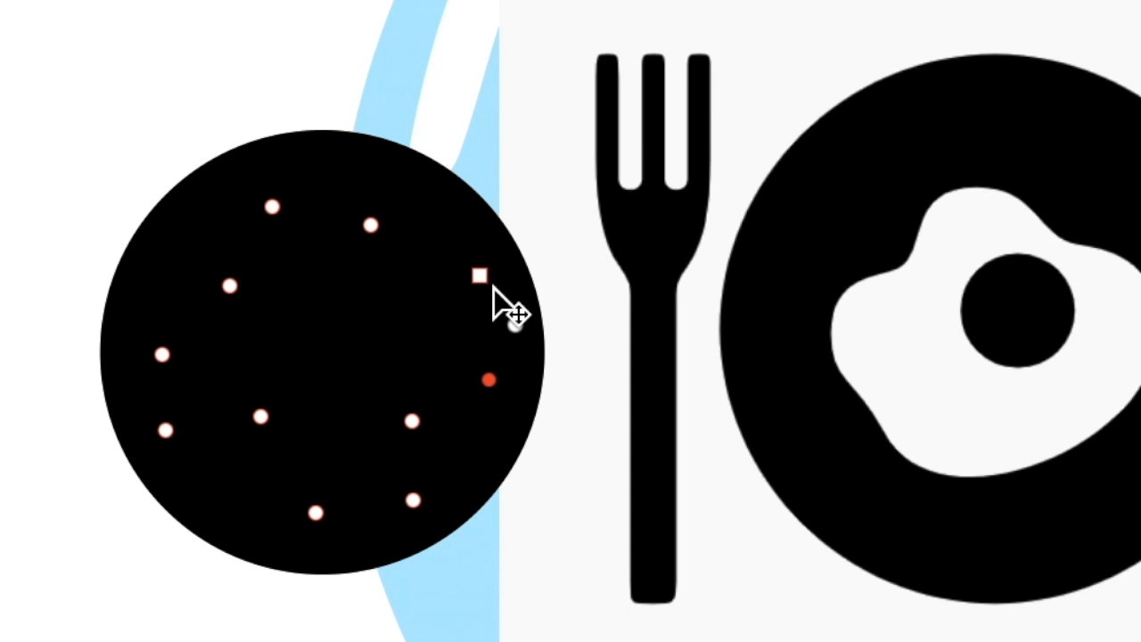
{"action": "left_click", "coordinate": [480, 275]}
{"action": "key", "text": "Return"}
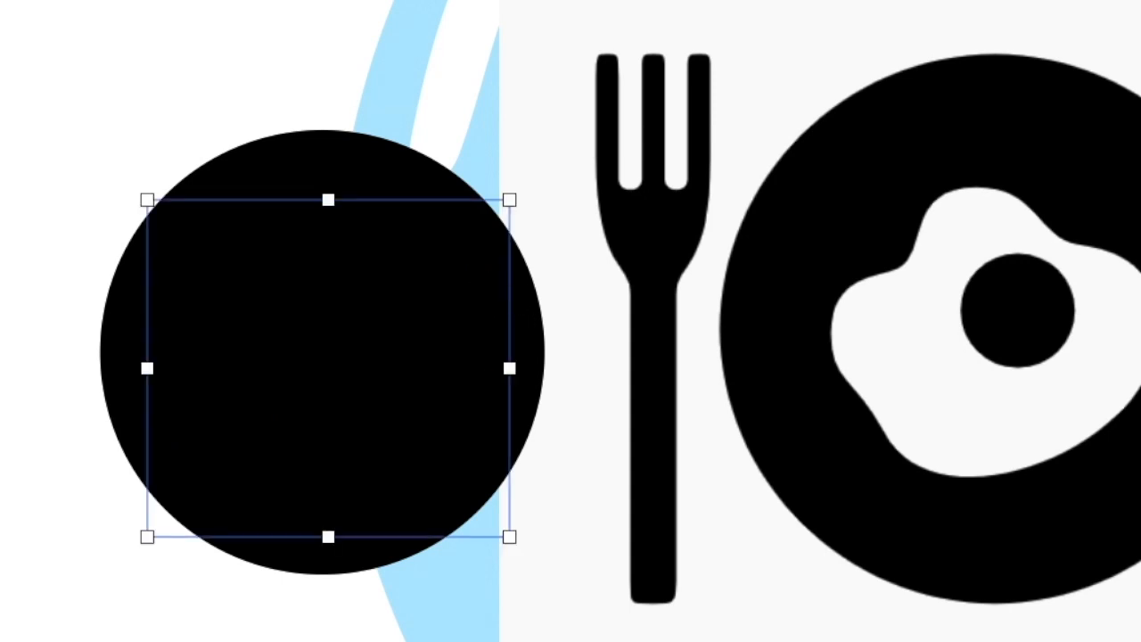
{"action": "key", "text": "shift+x"}
Step: Duplicate the black plate and shrink the copy into a small yolk on the egg white
{"action": "left_click", "coordinate": [382, 141]}
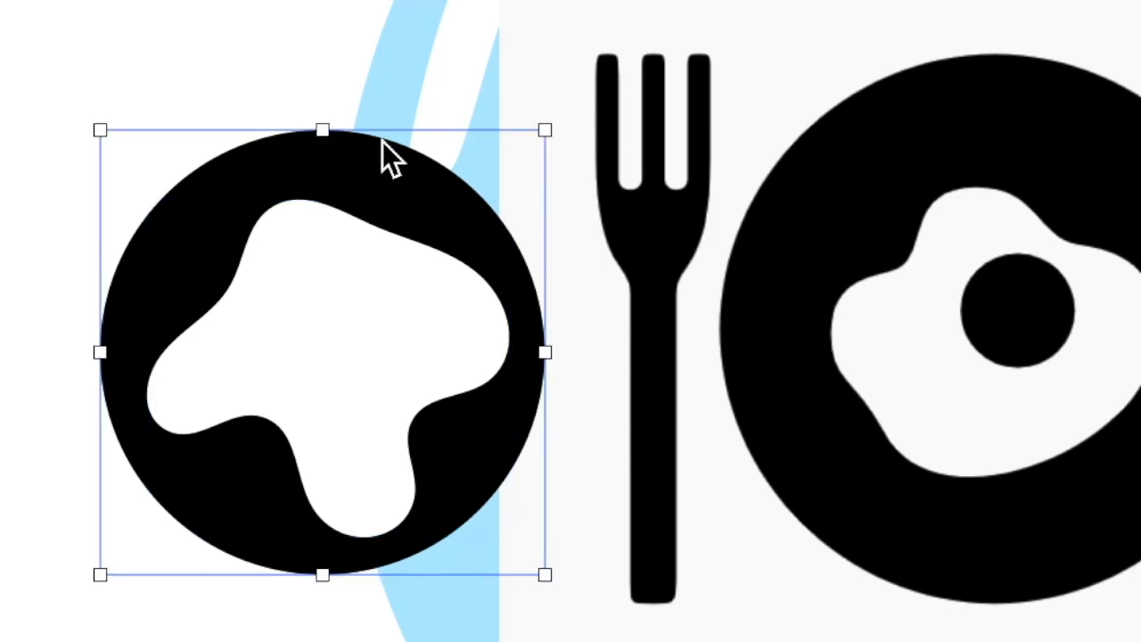
{"action": "key", "text": "ctrl+d"}
{"action": "left_click_drag", "start_coordinate": [350, 157], "coordinate": [381, 298]}
Step: Reshape the egg white by moving its lower points outward and adjusting two upper points for a rounder outline
{"action": "left_click", "coordinate": [276, 423]}
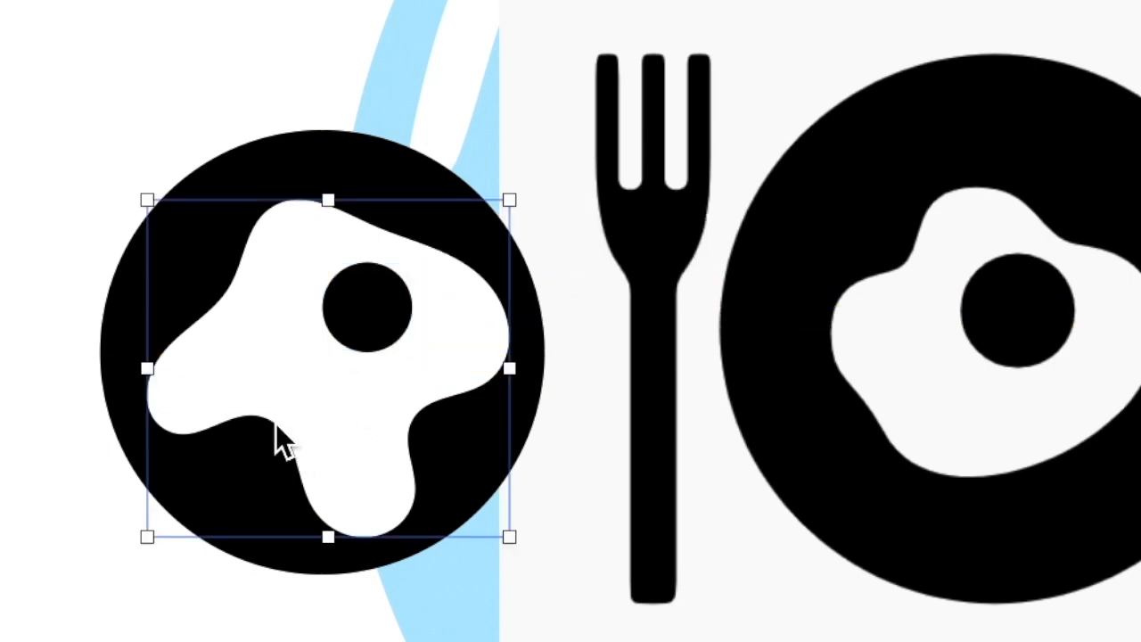
{"action": "double_click", "coordinate": [275, 424]}
{"action": "left_click_drag", "start_coordinate": [258, 430], "coordinate": [252, 466]}
{"action": "left_click_drag", "start_coordinate": [410, 421], "coordinate": [442, 429]}
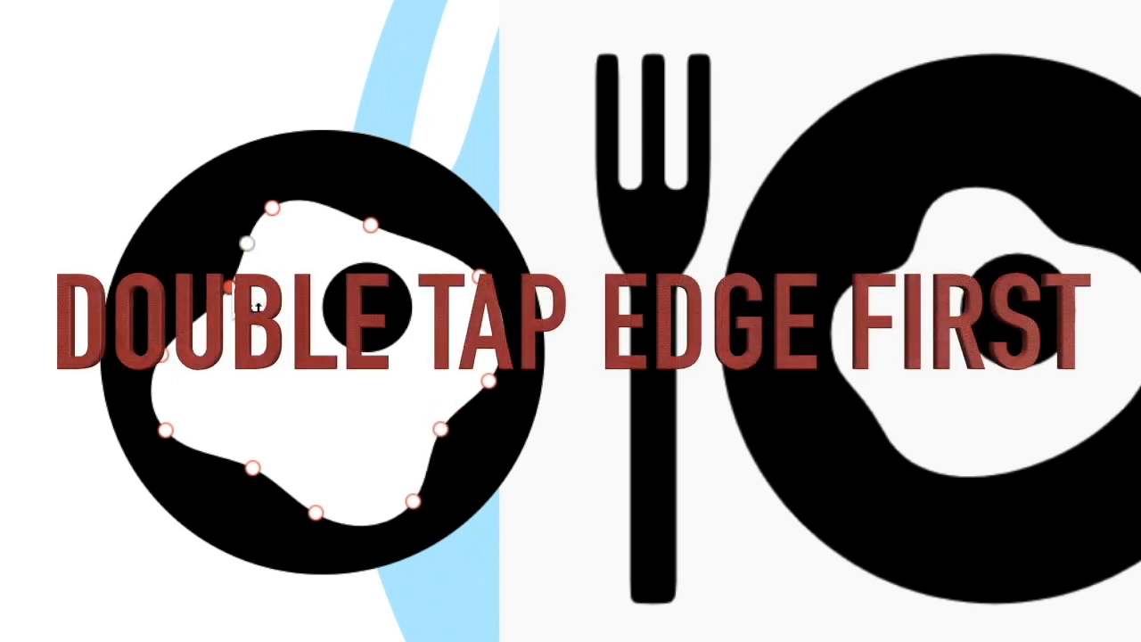
{"action": "left_click_drag", "start_coordinate": [233, 289], "coordinate": [221, 285]}
{"action": "left_click_drag", "start_coordinate": [371, 224], "coordinate": [362, 229]}
{"action": "left_click", "coordinate": [361, 296]}
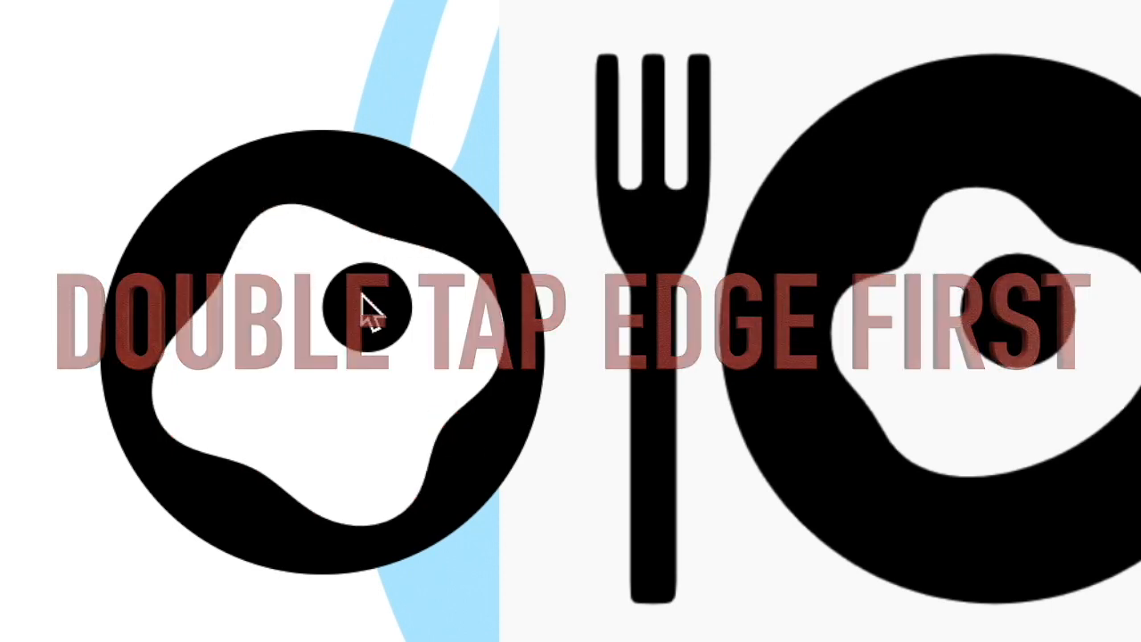
Step: Enlarge the yolk, group it with the egg white and reduce the group's height within the plate
{"action": "left_click", "coordinate": [372, 305]}
{"action": "left_click_drag", "start_coordinate": [323, 352], "coordinate": [291, 384]}
{"action": "left_click", "coordinate": [369, 471], "text": "shift"}
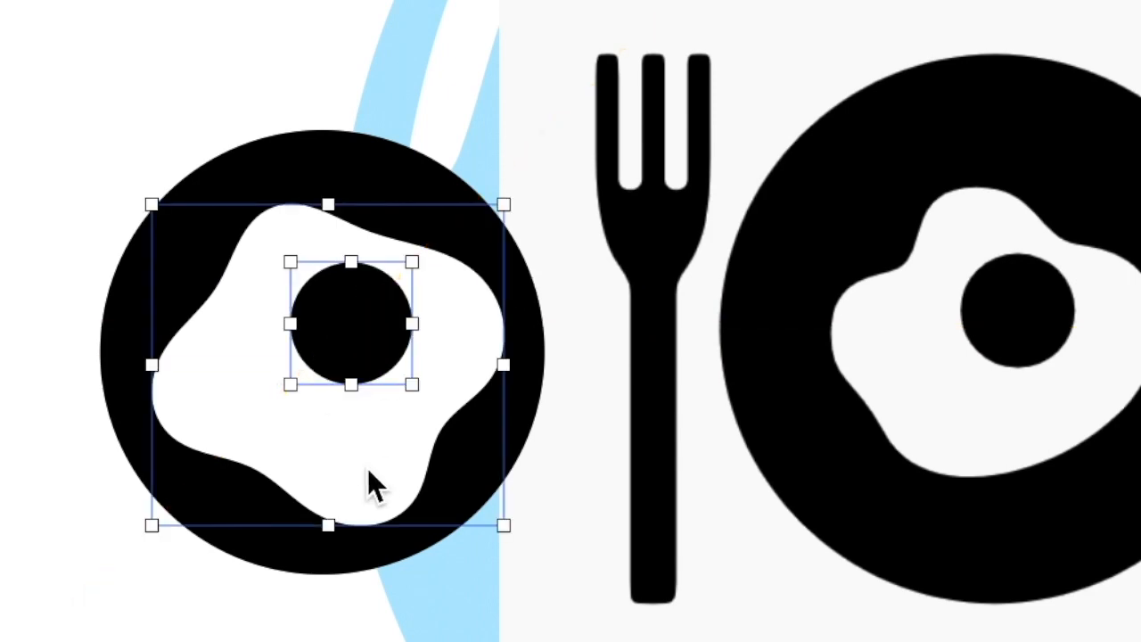
{"action": "key", "text": "ctrl+g"}
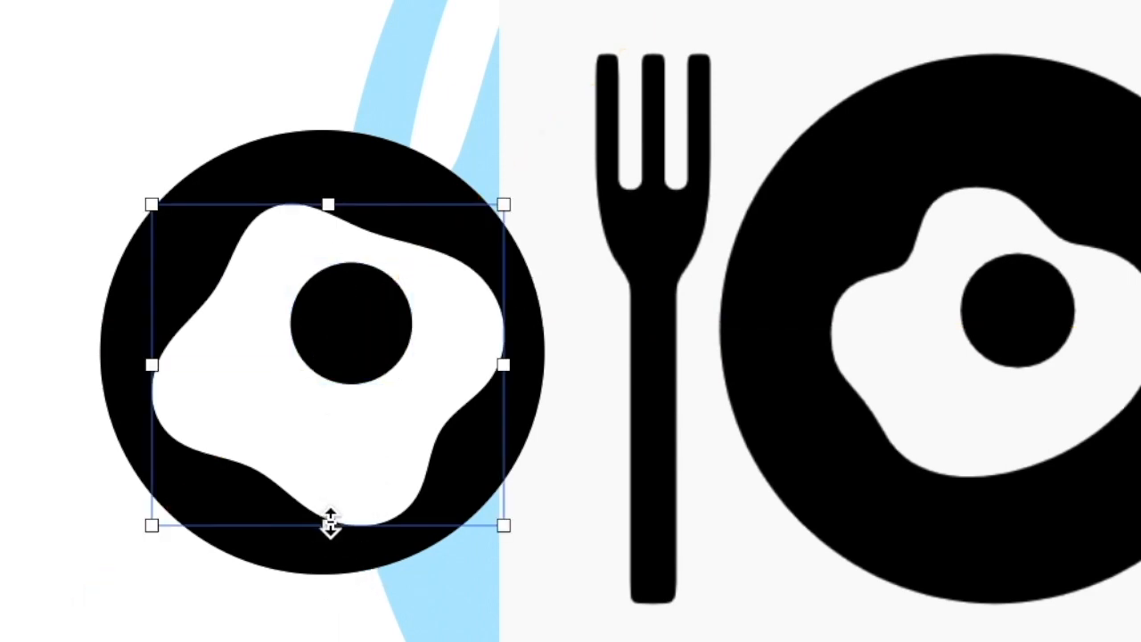
{"action": "left_click_drag", "start_coordinate": [329, 525], "coordinate": [333, 474]}
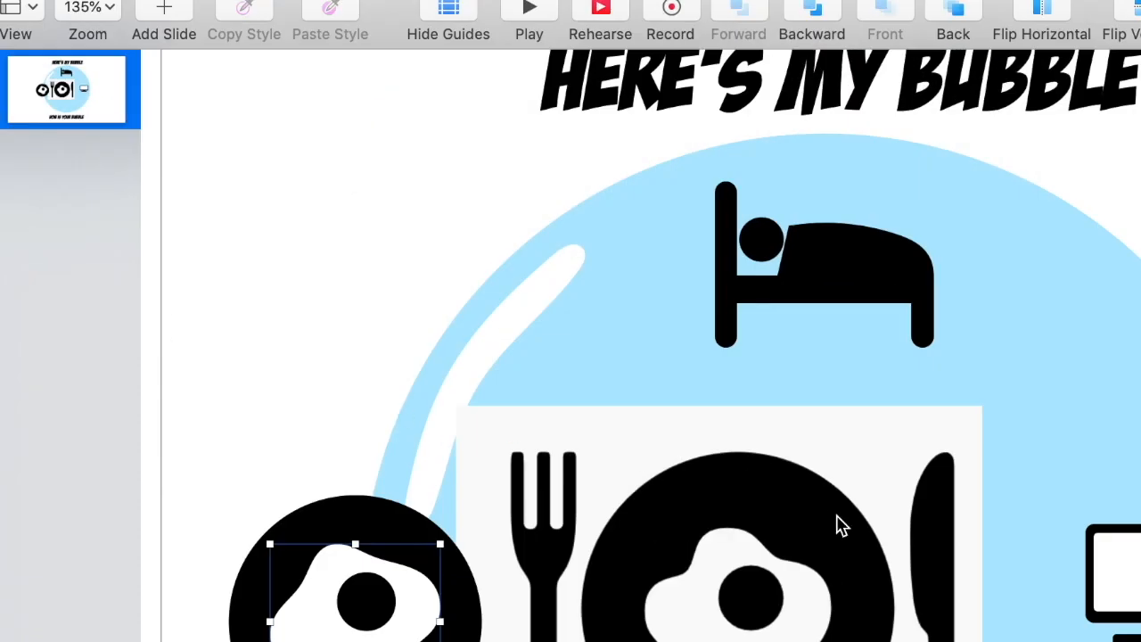
Step: Copy the bed's upright headboard bar and place the pasted copy in the empty area outside the bubble's upper-left edge
{"action": "left_click", "coordinate": [726, 297]}
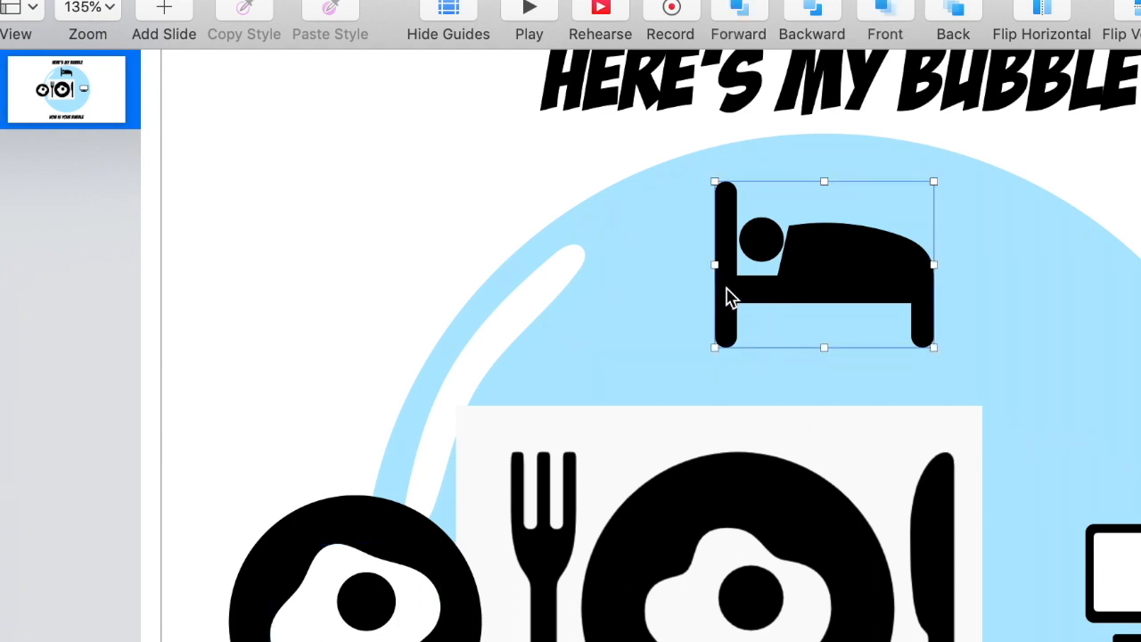
{"action": "left_click", "coordinate": [727, 297]}
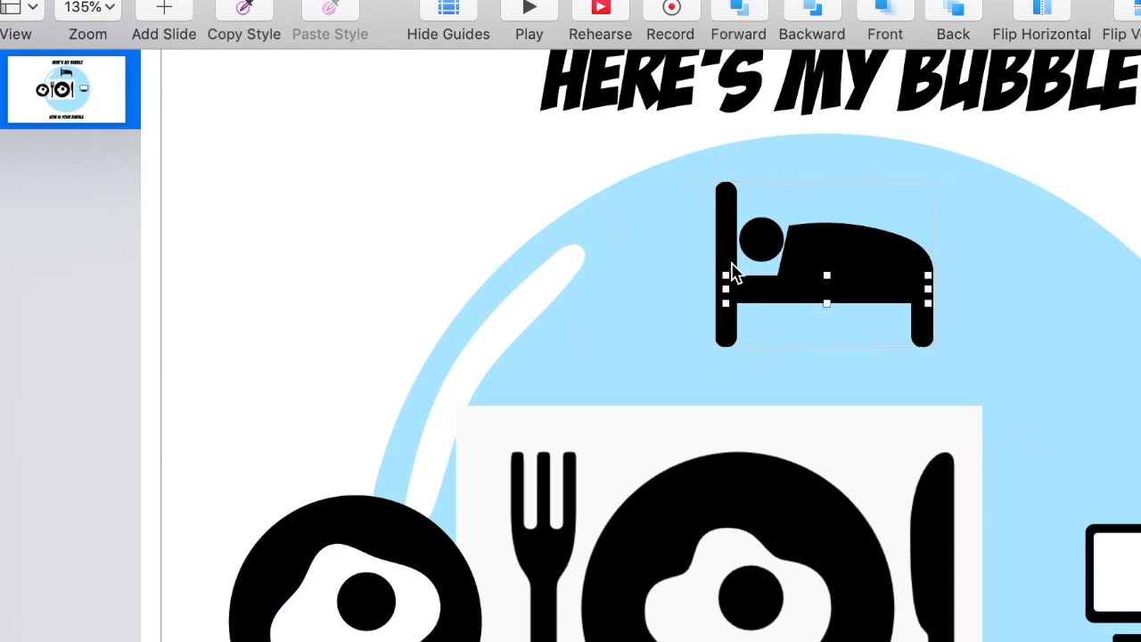
{"action": "left_click", "coordinate": [729, 233]}
{"action": "key", "text": "super+c"}
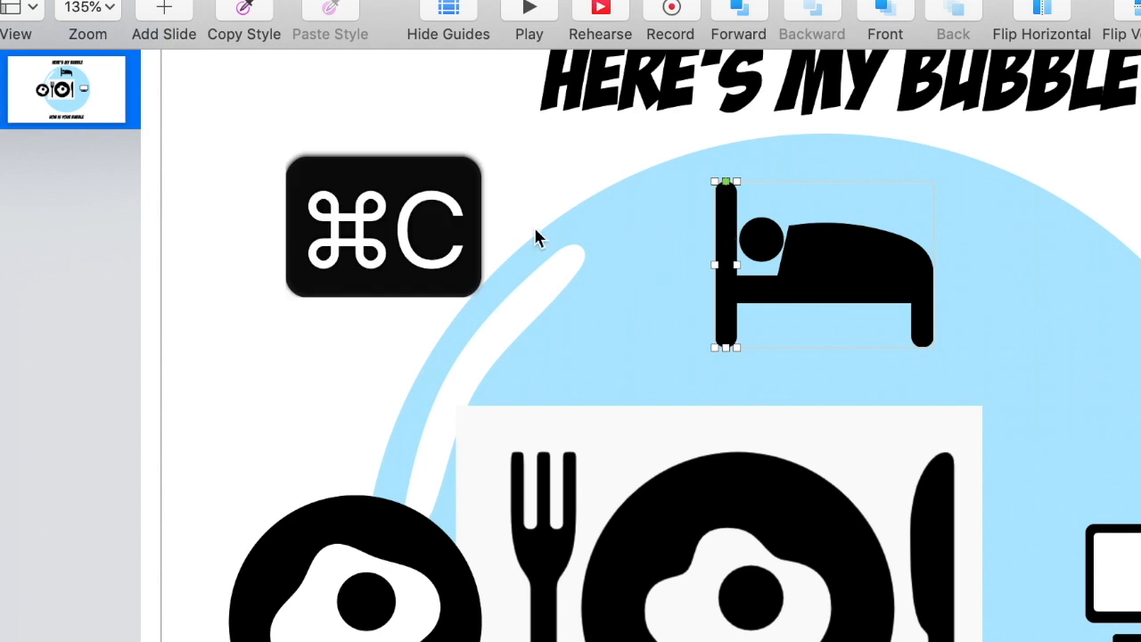
{"action": "left_click", "coordinate": [320, 346]}
{"action": "key", "text": "super+v"}
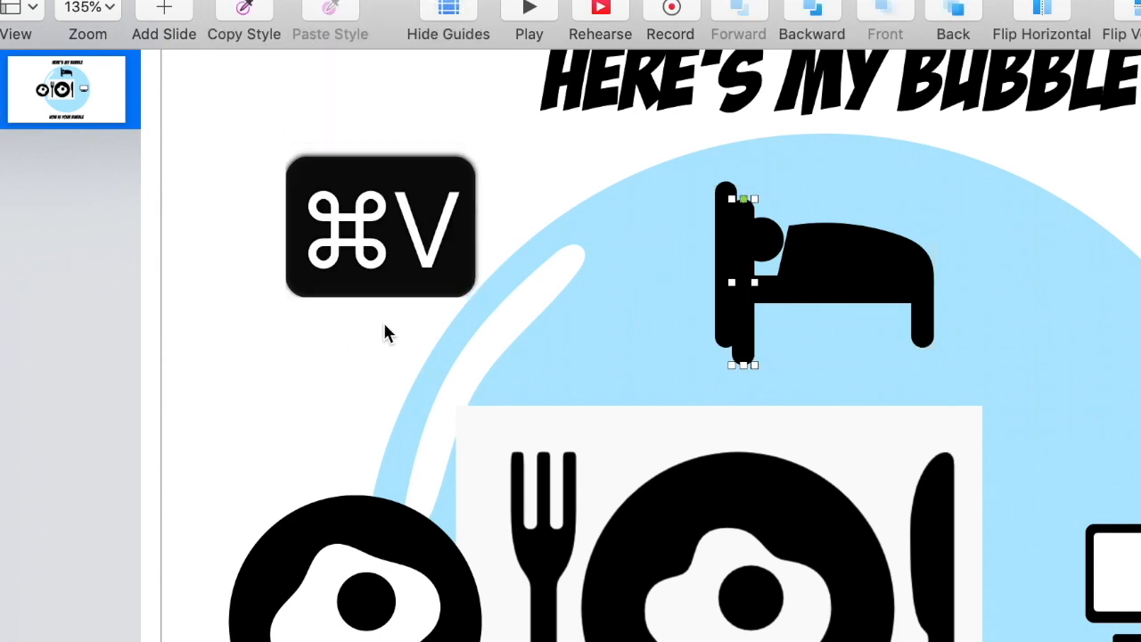
{"action": "left_click_drag", "start_coordinate": [743, 282], "coordinate": [244, 242]}
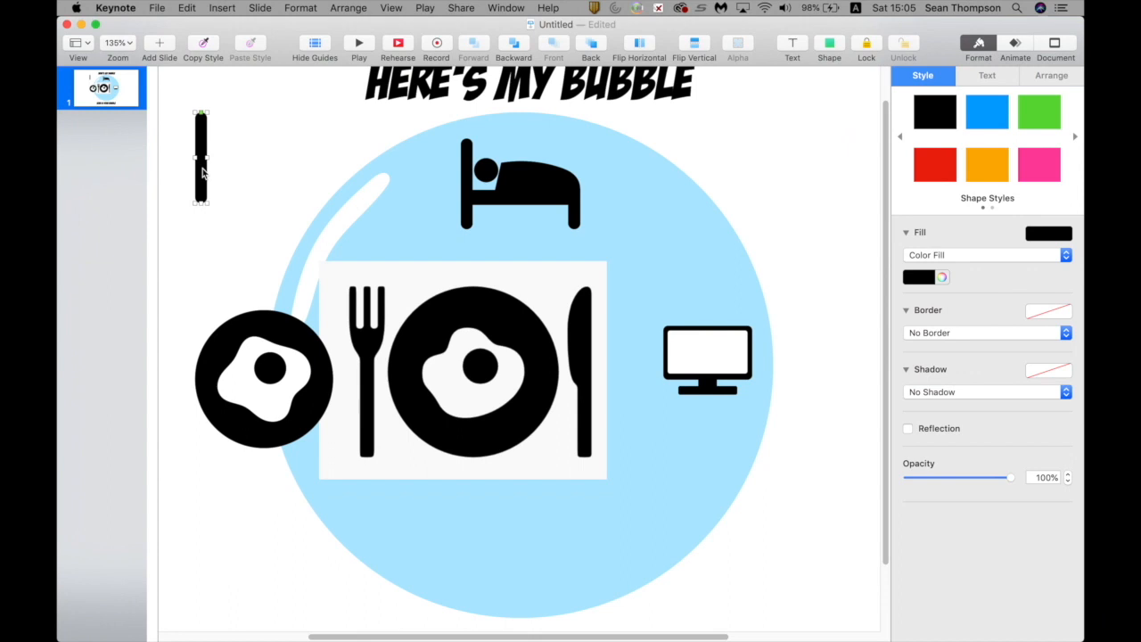
Step: Duplicate the loose black bar, shorten the copy and offset it over the original's upper part as a knife blade
{"action": "key", "text": "super+d"}
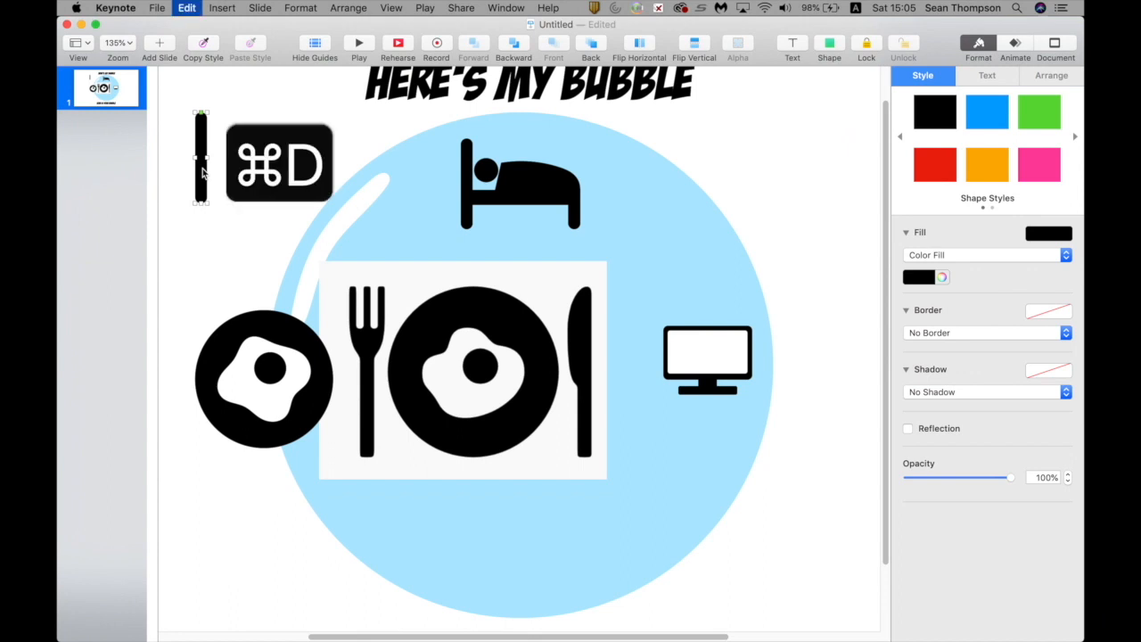
{"action": "mouse_move", "coordinate": [203, 172]}
{"action": "left_mouse_down"}
{"action": "mouse_move", "coordinate": [200, 152]}
{"action": "mouse_move", "coordinate": [195, 198]}
{"action": "mouse_move", "coordinate": [195, 158]}
{"action": "left_mouse_up"}
{"action": "scroll", "coordinate": [205, 166], "scroll_direction": "up", "scroll_amount": 6}
{"action": "scroll", "coordinate": [205, 166], "scroll_direction": "right", "scroll_amount": 10}
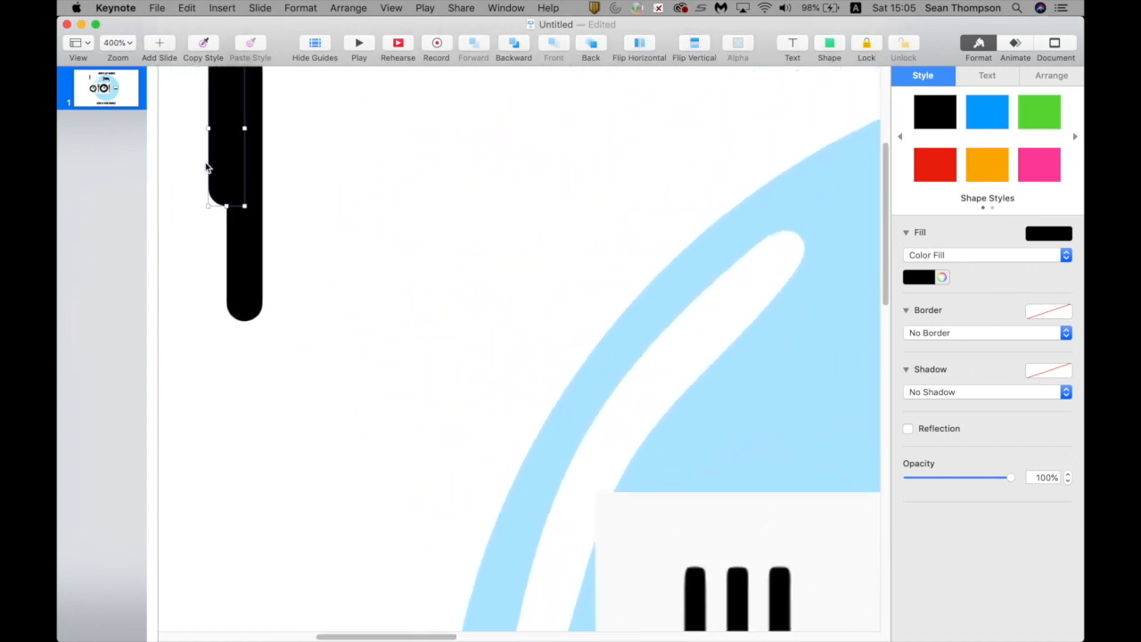
{"action": "scroll", "coordinate": [205, 166], "scroll_direction": "down", "scroll_amount": 10}
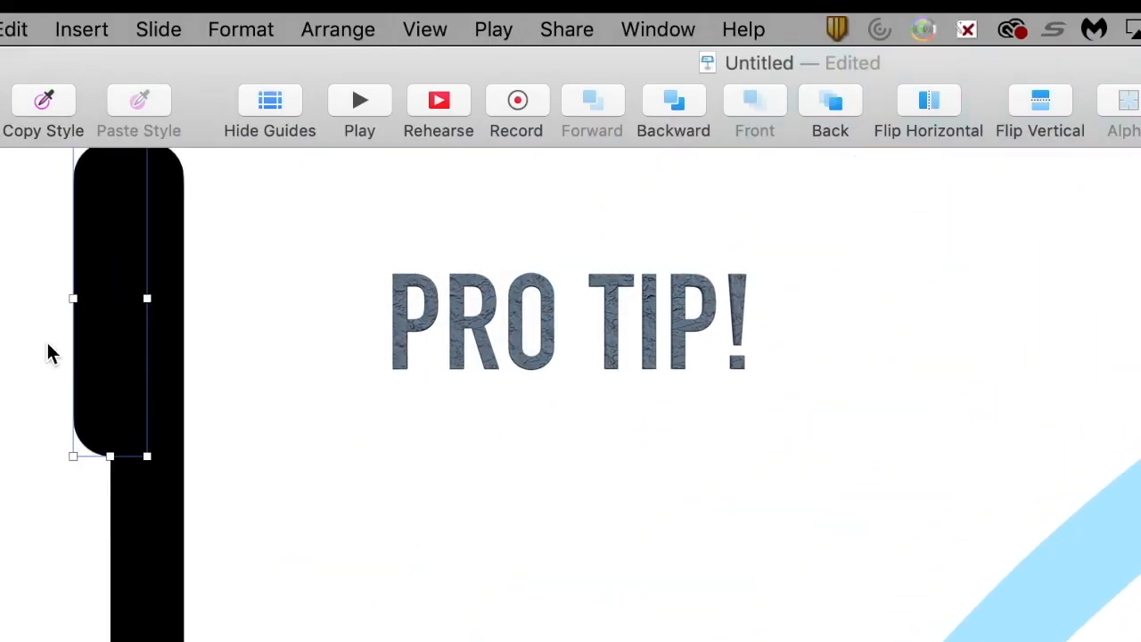
{"action": "scroll", "coordinate": [49, 353], "scroll_direction": "up", "scroll_amount": 5}
{"action": "scroll", "coordinate": [50, 353], "scroll_direction": "left", "scroll_amount": 3}
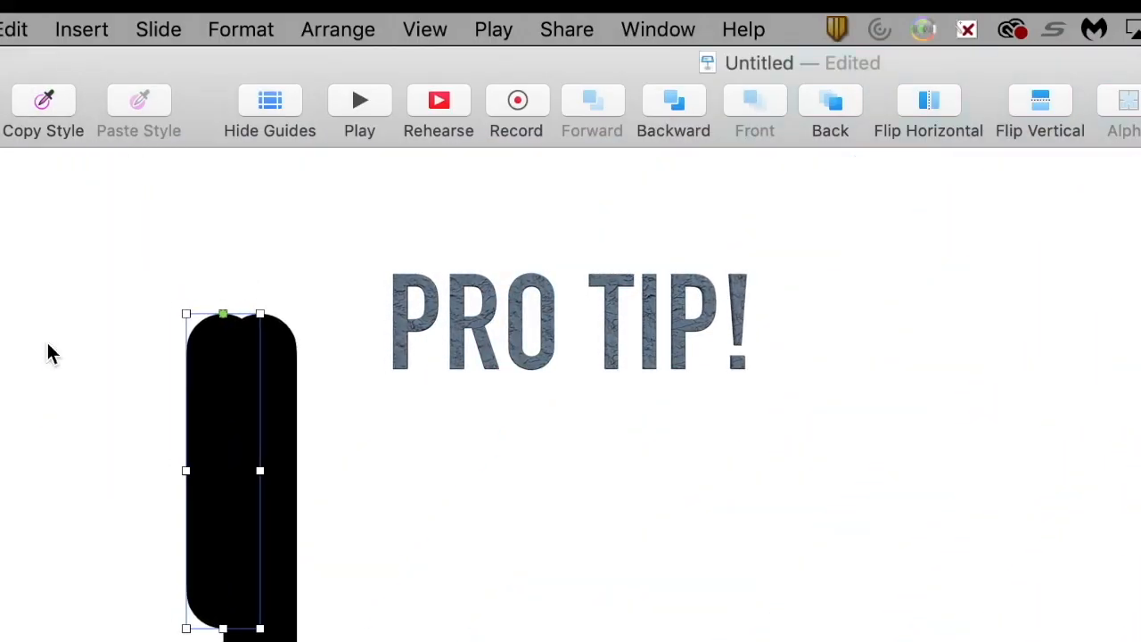
Step: Make the blade shape editable, move its two left-edge points outward and make the lower-left corner point smooth
{"action": "left_click", "coordinate": [244, 36]}
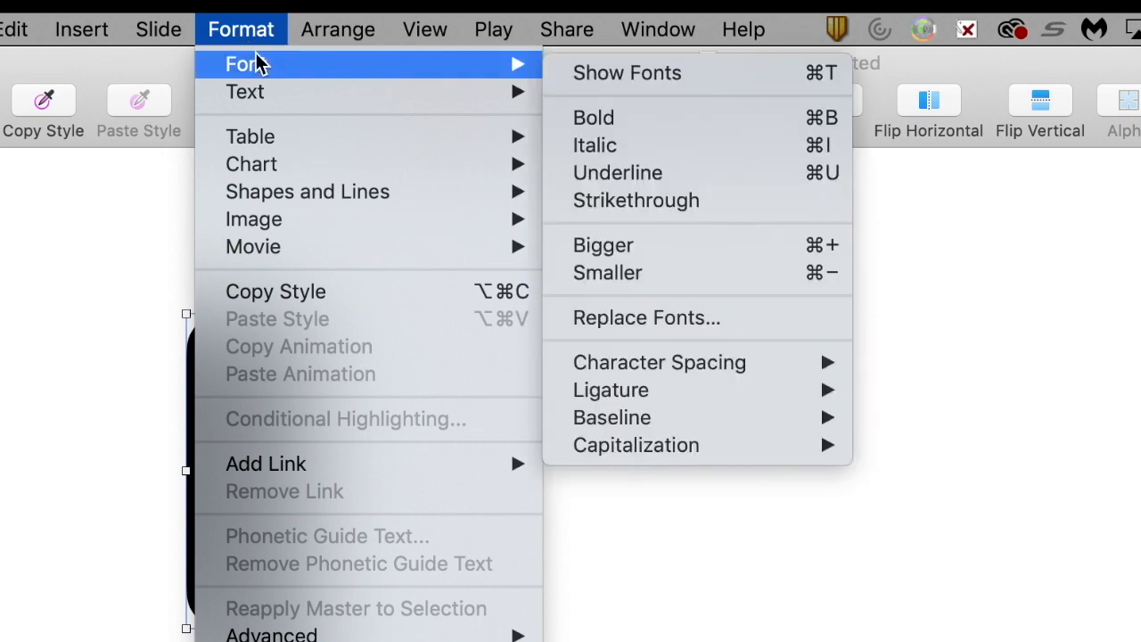
{"action": "mouse_move", "coordinate": [316, 193]}
{"action": "left_click", "coordinate": [616, 197]}
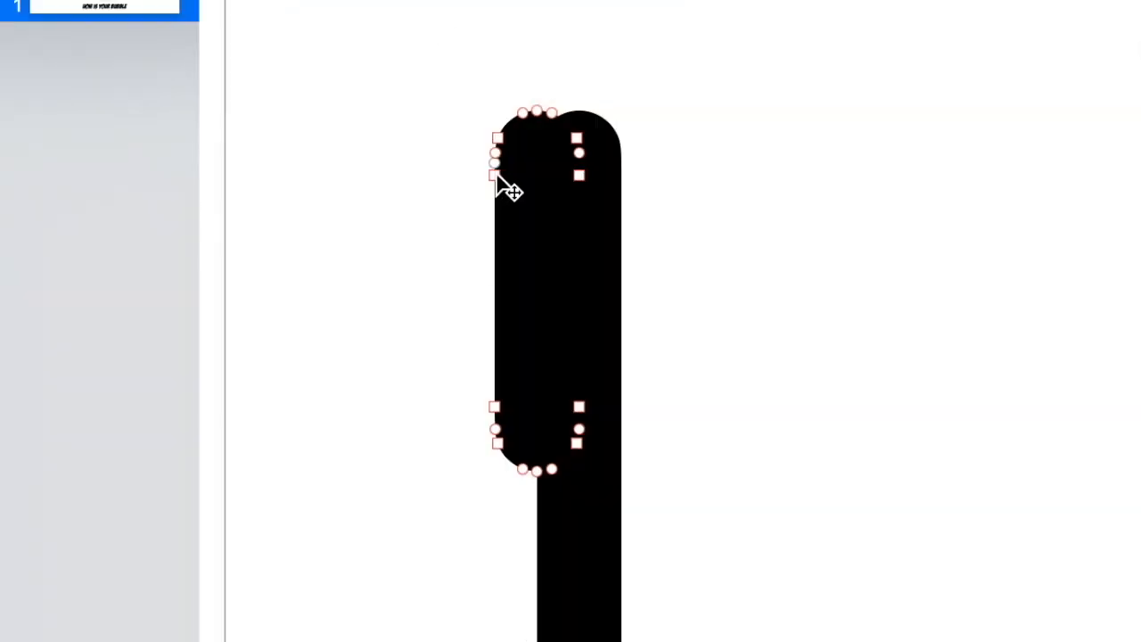
{"action": "left_click_drag", "start_coordinate": [188, 368], "coordinate": [185, 372]}
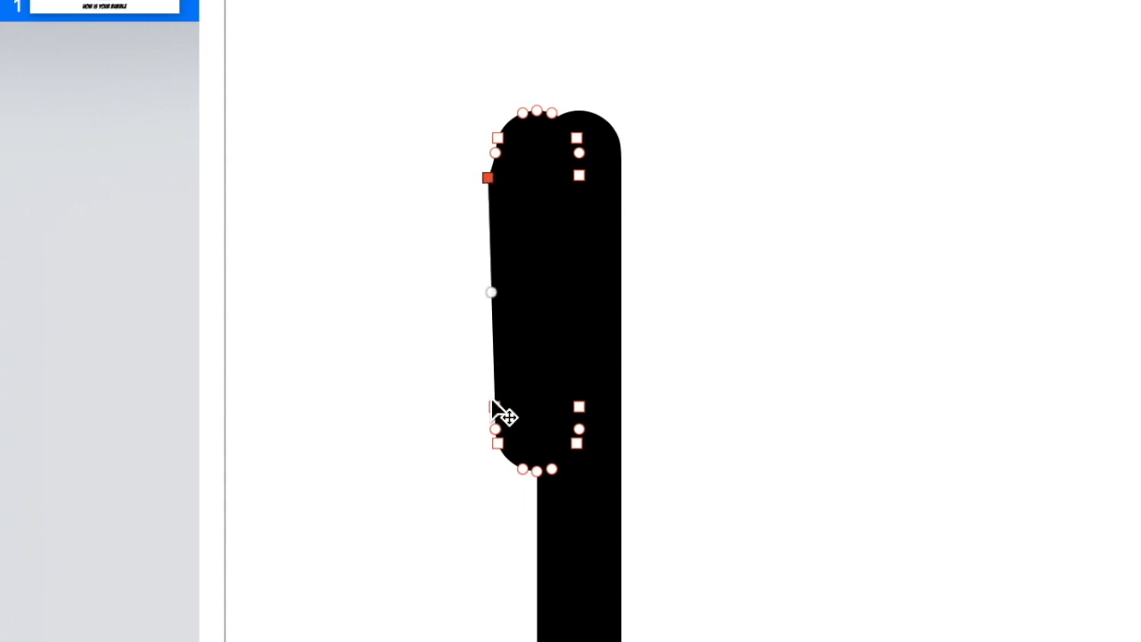
{"action": "left_click_drag", "start_coordinate": [494, 407], "coordinate": [486, 407]}
{"action": "left_click", "coordinate": [497, 444]}
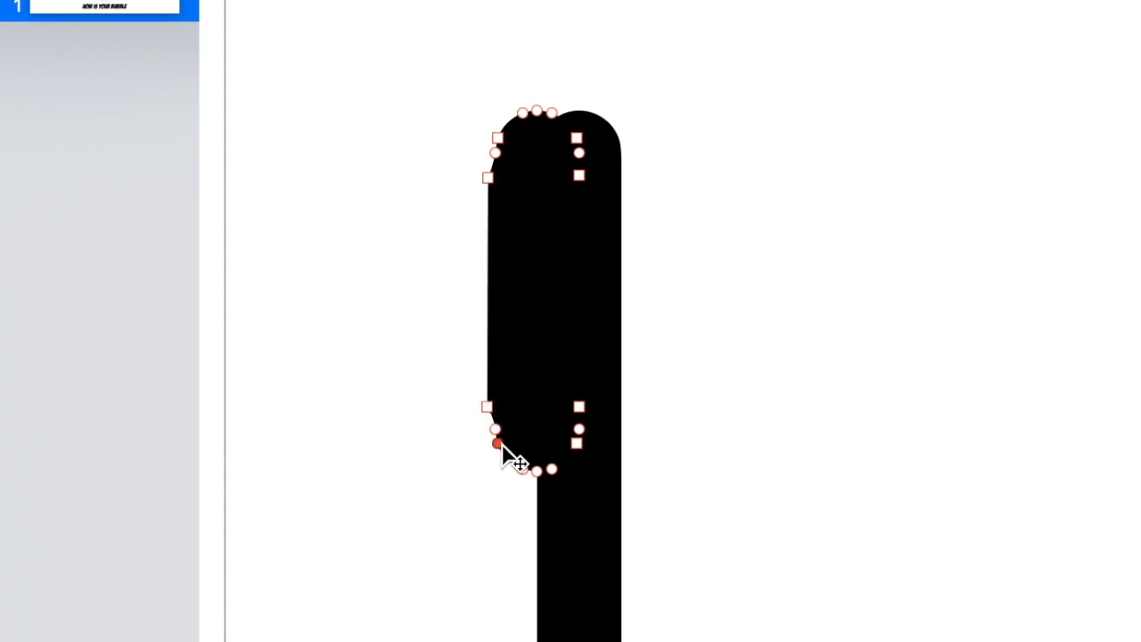
Step: Delete the two surplus points on the blade's left edge, curve that edge outward and finish editing the shape
{"action": "right_click", "coordinate": [500, 429]}
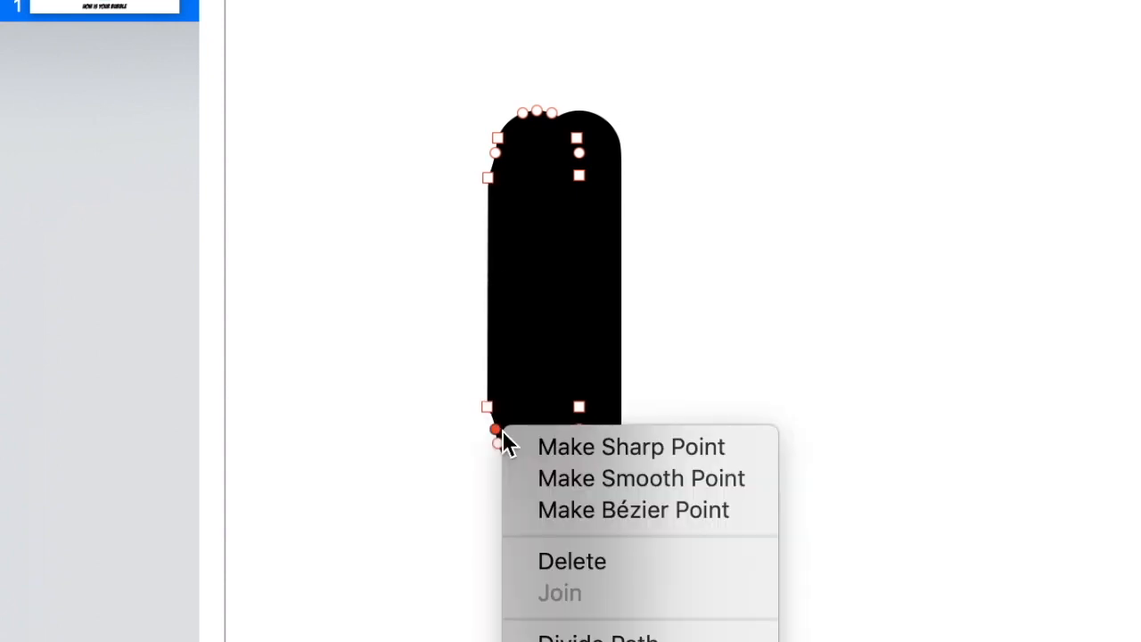
{"action": "left_click", "coordinate": [576, 560]}
{"action": "right_click", "coordinate": [498, 149]}
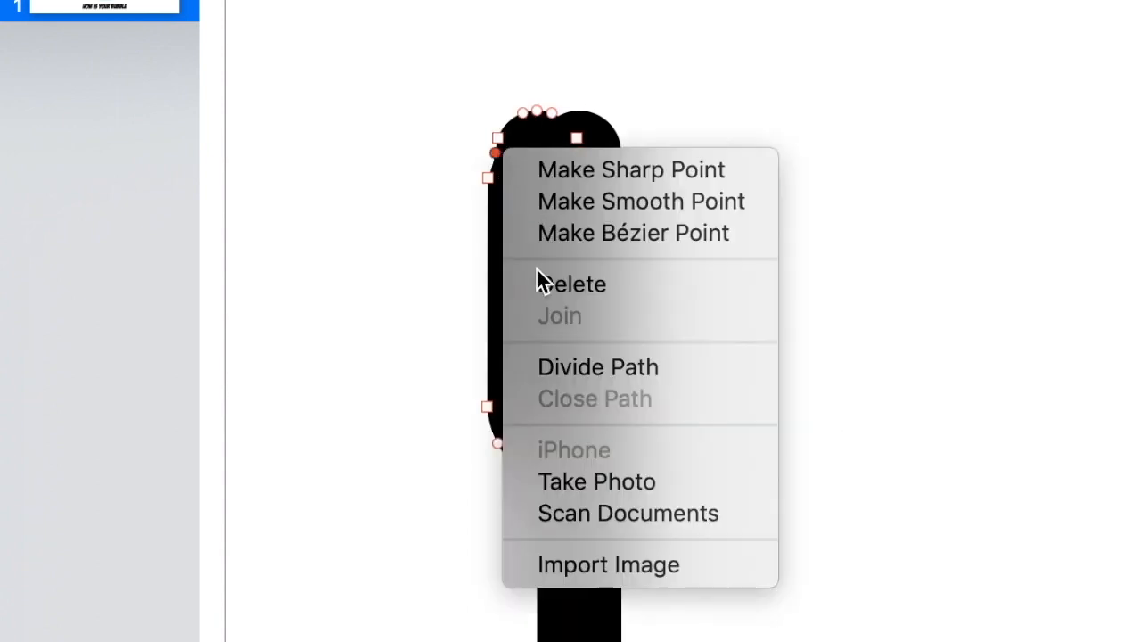
{"action": "left_click", "coordinate": [542, 278]}
{"action": "double_click", "coordinate": [488, 178]}
{"action": "left_click", "coordinate": [596, 193]}
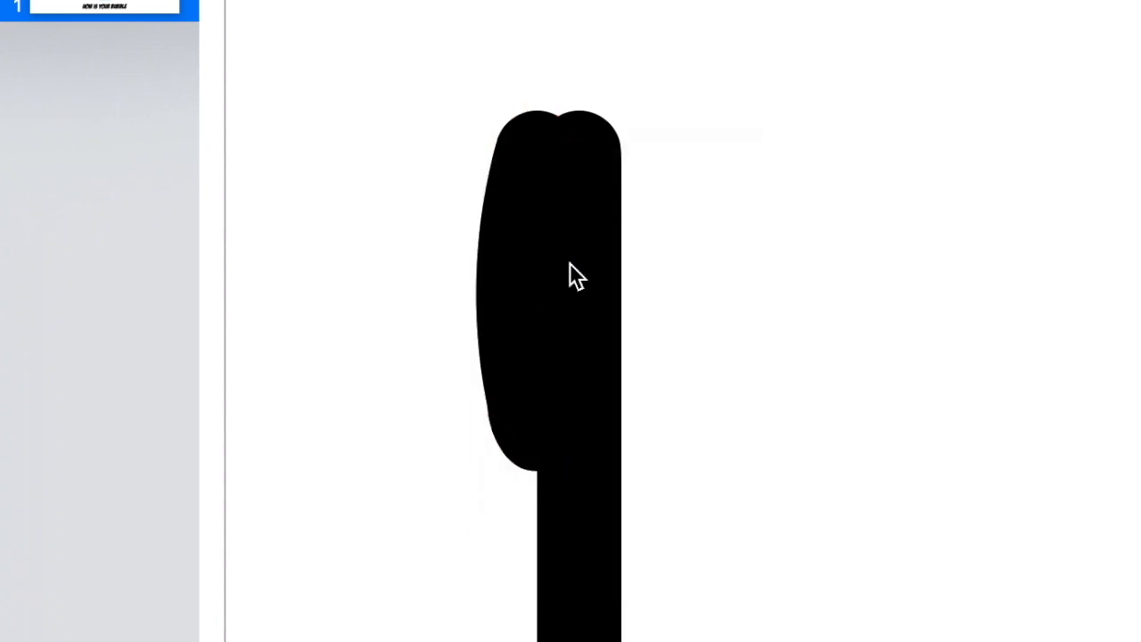
Step: Widen the blade to the handle's right edge and group the blade with the handle
{"action": "left_click", "coordinate": [571, 264]}
{"action": "left_click_drag", "start_coordinate": [579, 291], "coordinate": [622, 293]}
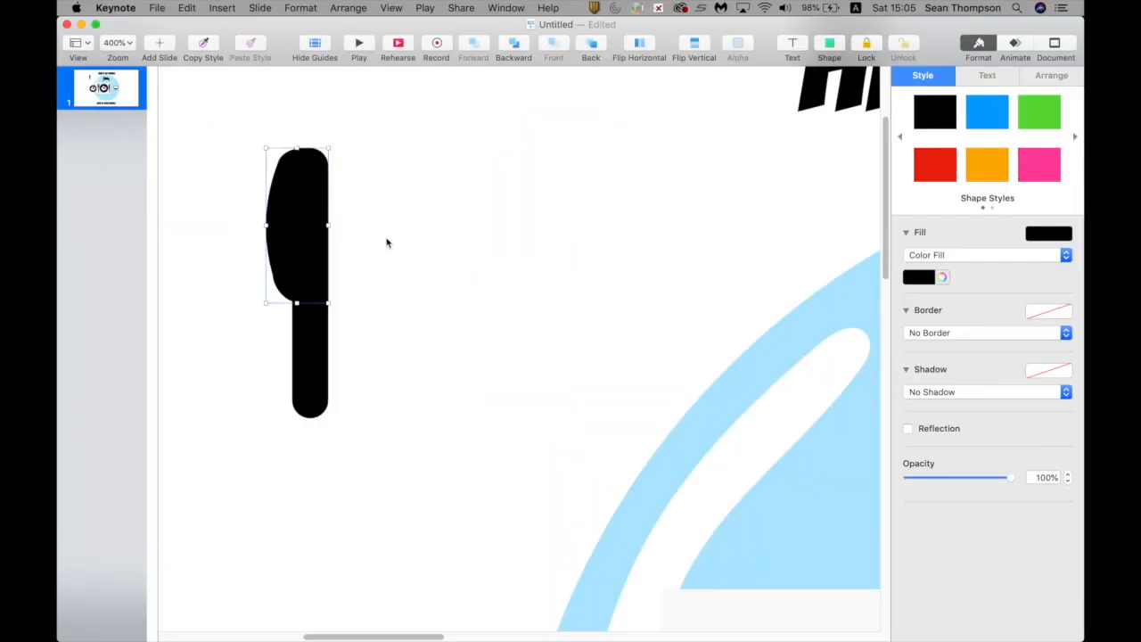
{"action": "left_click", "coordinate": [310, 352], "text": "shift"}
{"action": "key", "text": "alt+super+g"}
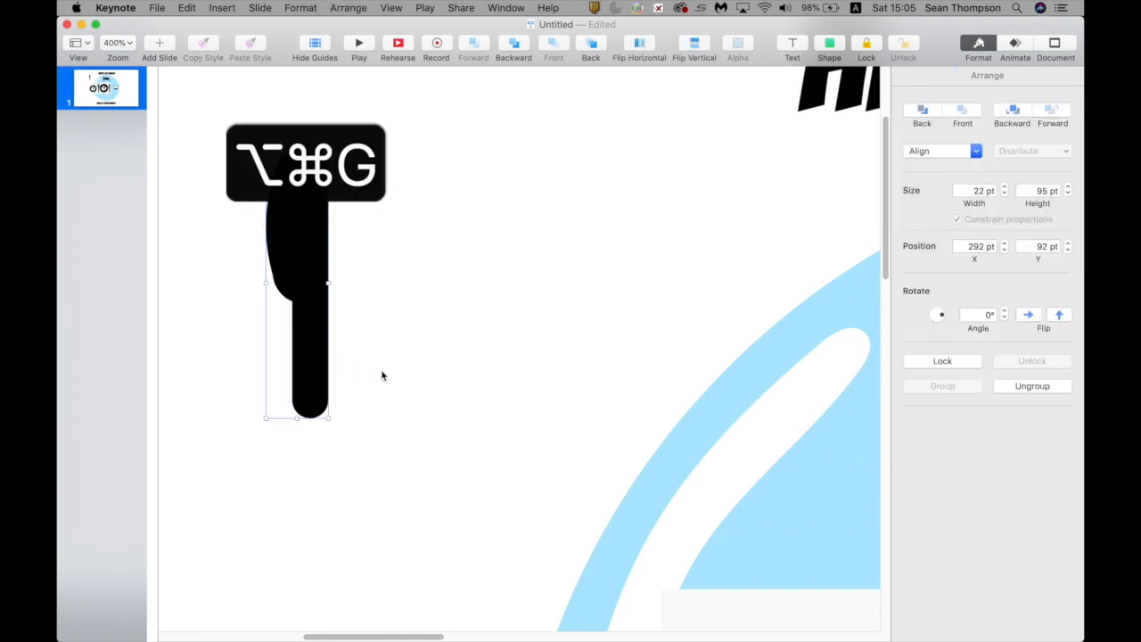
Step: Move the knife beside the egg plate, enlarge it to 35 by 153 pt and delete the breakfast reference picture
{"action": "scroll", "coordinate": [383, 374], "scroll_direction": "down", "scroll_amount": 3}
{"action": "left_click_drag", "start_coordinate": [166, 214], "coordinate": [331, 324]}
{"action": "scroll", "coordinate": [334, 310], "scroll_direction": "down", "scroll_amount": 5}
{"action": "left_click_drag", "start_coordinate": [333, 102], "coordinate": [495, 529]}
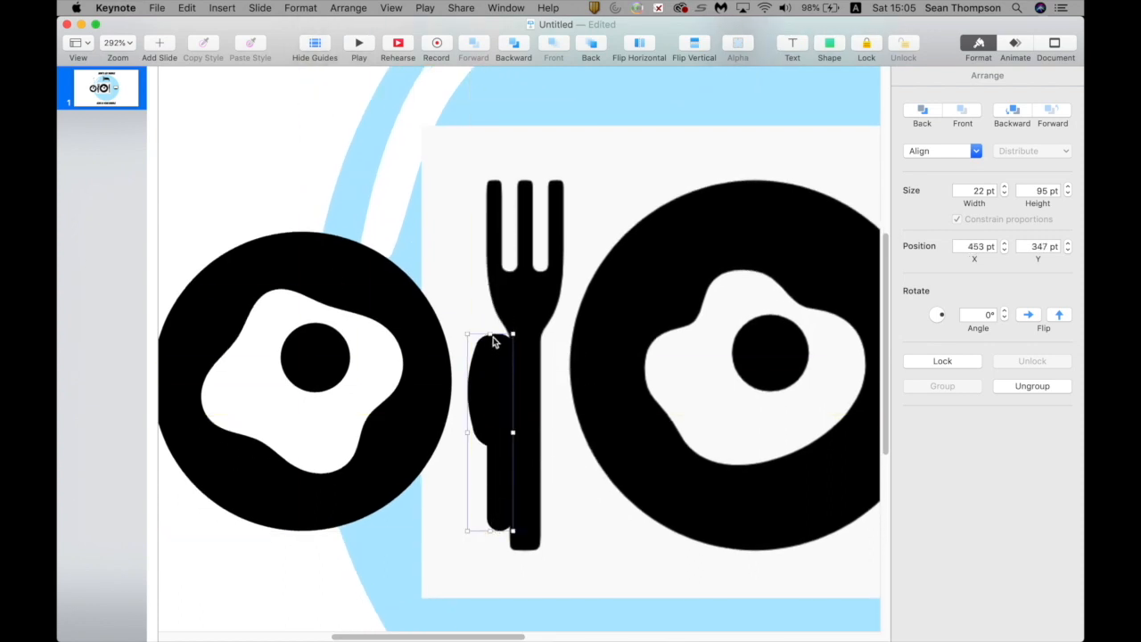
{"action": "left_click_drag", "start_coordinate": [490, 334], "coordinate": [492, 216]}
{"action": "left_click", "coordinate": [691, 249]}
{"action": "key", "text": "BackSpace"}
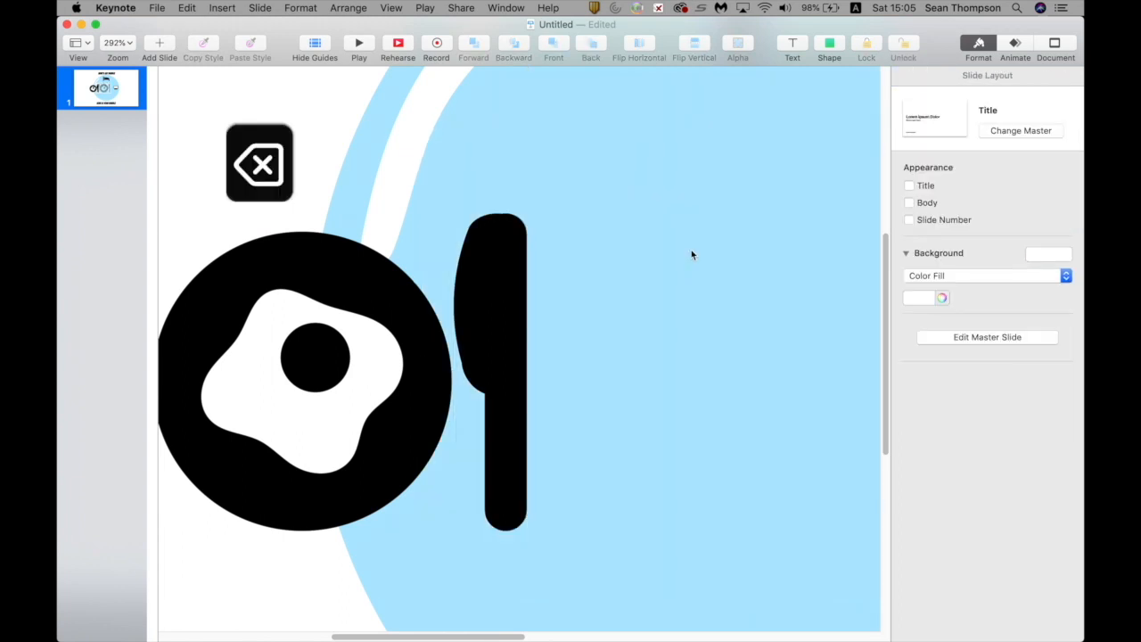
Step: Copy the knife's handle bar and place the pasted copy left of the egg plate as a fork handle
{"action": "scroll", "coordinate": [624, 350], "scroll_direction": "down", "scroll_amount": 3}
{"action": "scroll", "coordinate": [625, 350], "scroll_direction": "left", "scroll_amount": 4}
{"action": "left_click", "coordinate": [736, 433]}
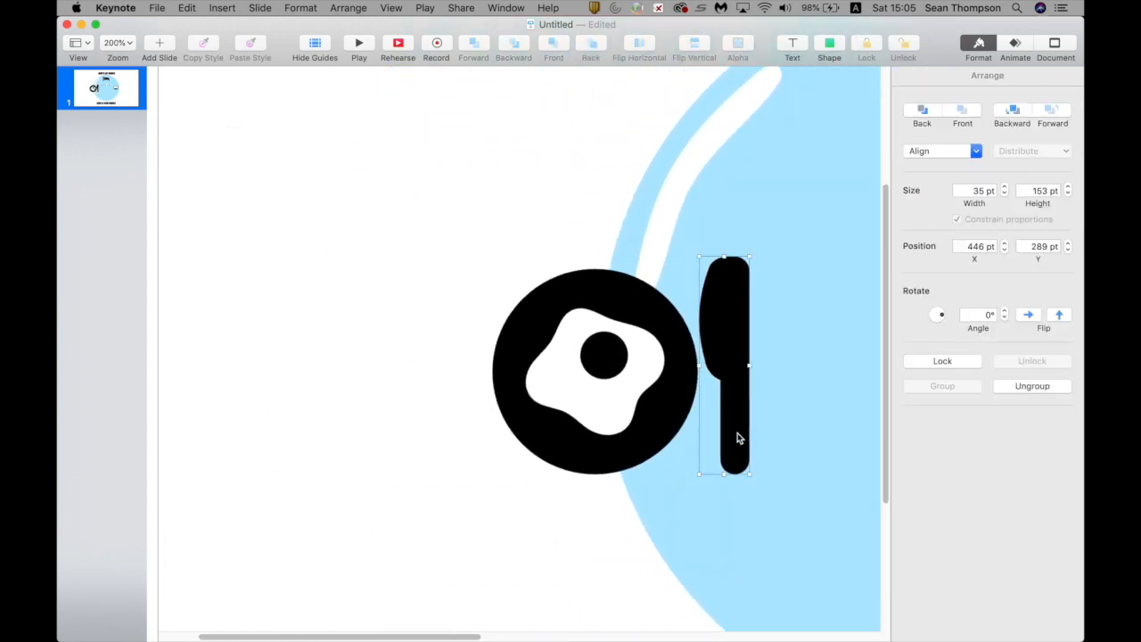
{"action": "key", "text": "super+c"}
{"action": "left_click", "coordinate": [365, 393]}
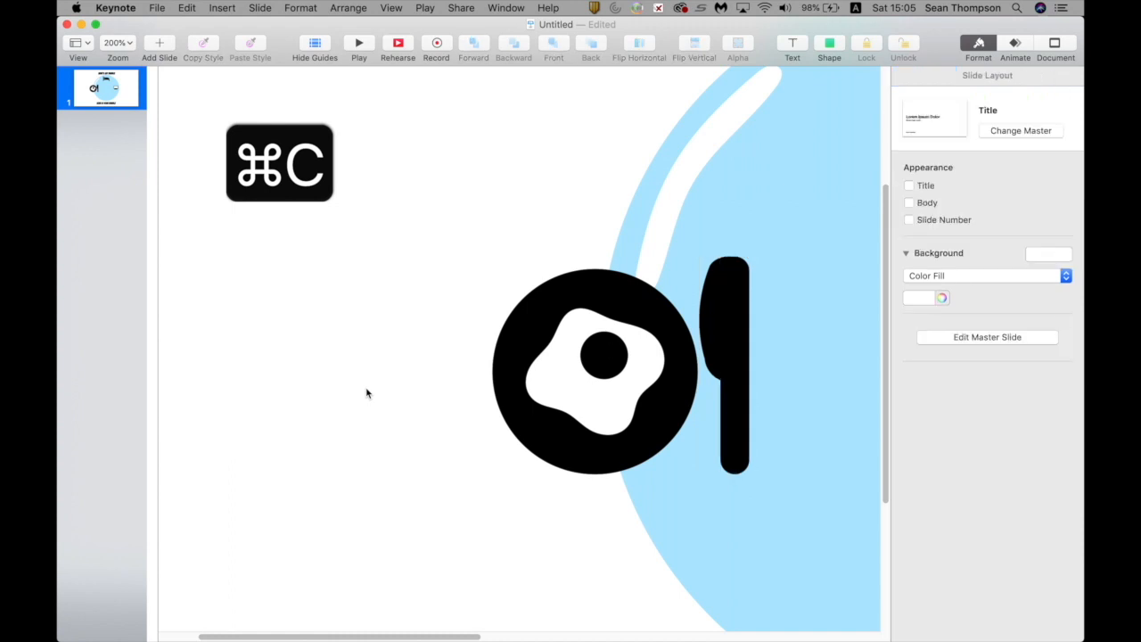
{"action": "key", "text": "super+v"}
{"action": "left_click_drag", "start_coordinate": [738, 388], "coordinate": [331, 381]}
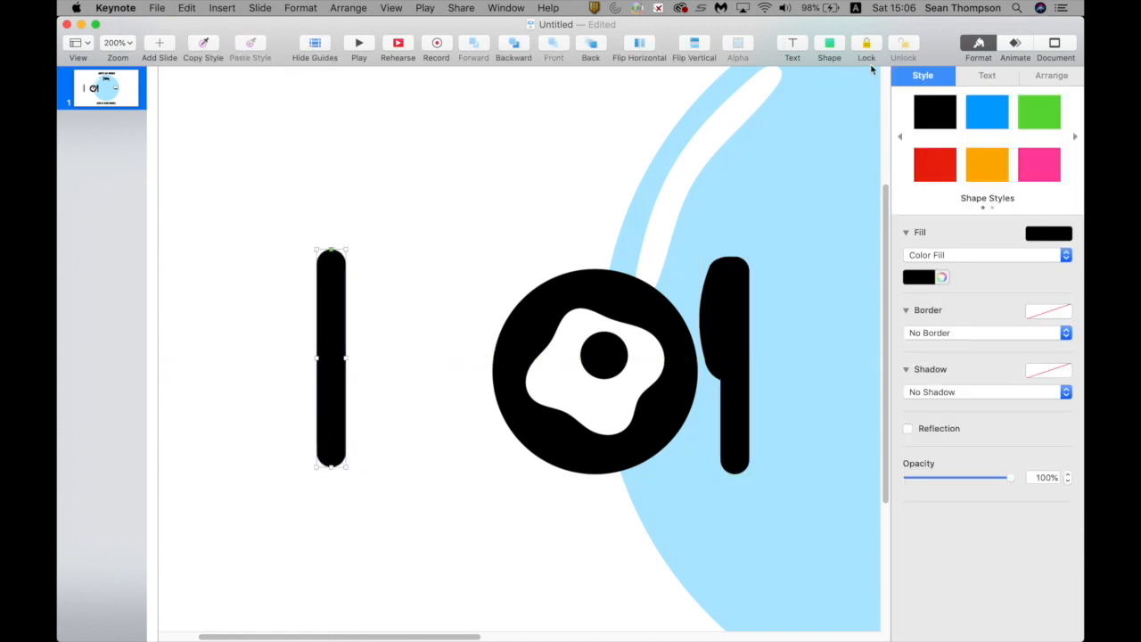
Step: Add a black rounded square about 73 pt wide, centred over the upper part of the fork handle
{"action": "left_click", "coordinate": [829, 43]}
{"action": "left_click_drag", "start_coordinate": [876, 158], "coordinate": [383, 176]}
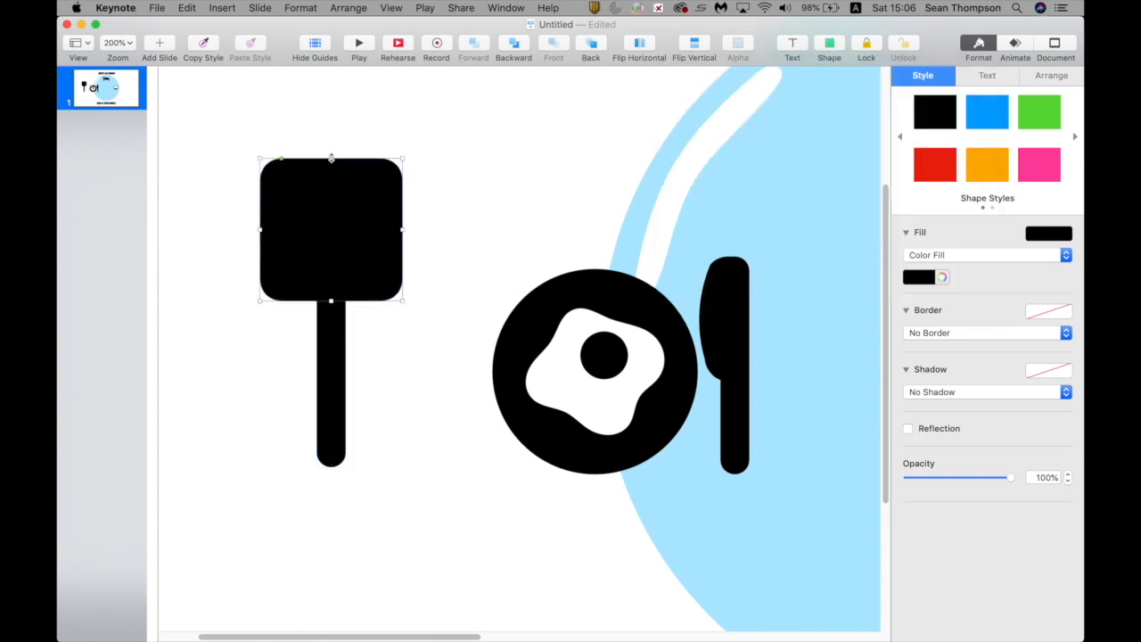
{"action": "left_click_drag", "start_coordinate": [329, 158], "coordinate": [338, 229]}
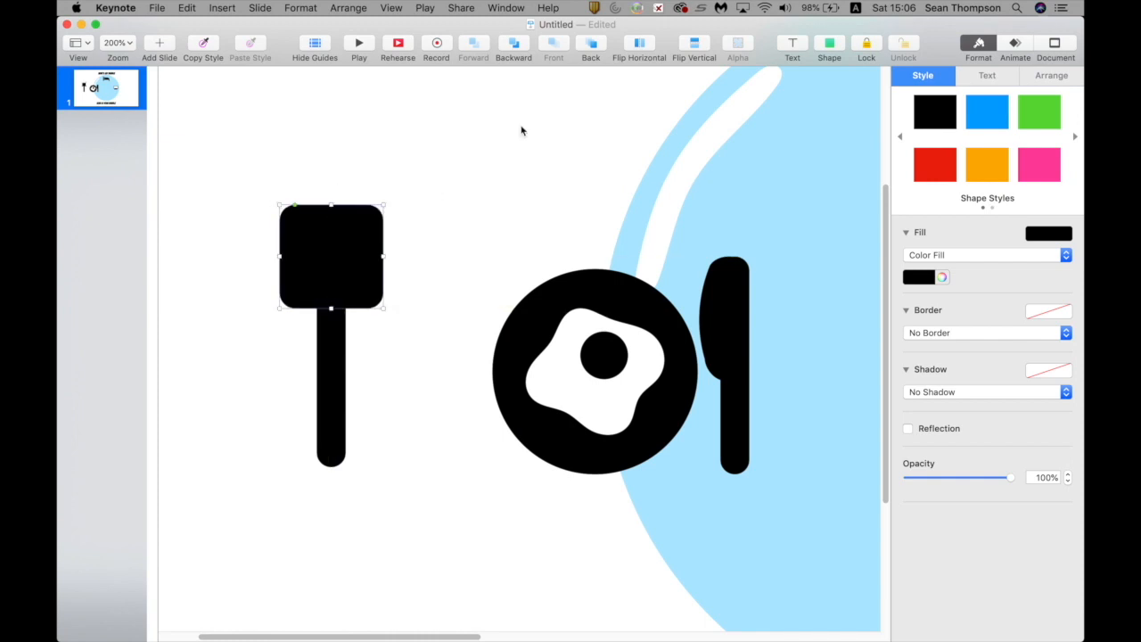
Step: Duplicate the handle bar, fill it white, shrink it to a narrow slot and space three such slots across the square
{"action": "left_click", "coordinate": [340, 378]}
{"action": "key", "text": "super+d"}
{"action": "left_click_drag", "start_coordinate": [338, 375], "coordinate": [303, 192]}
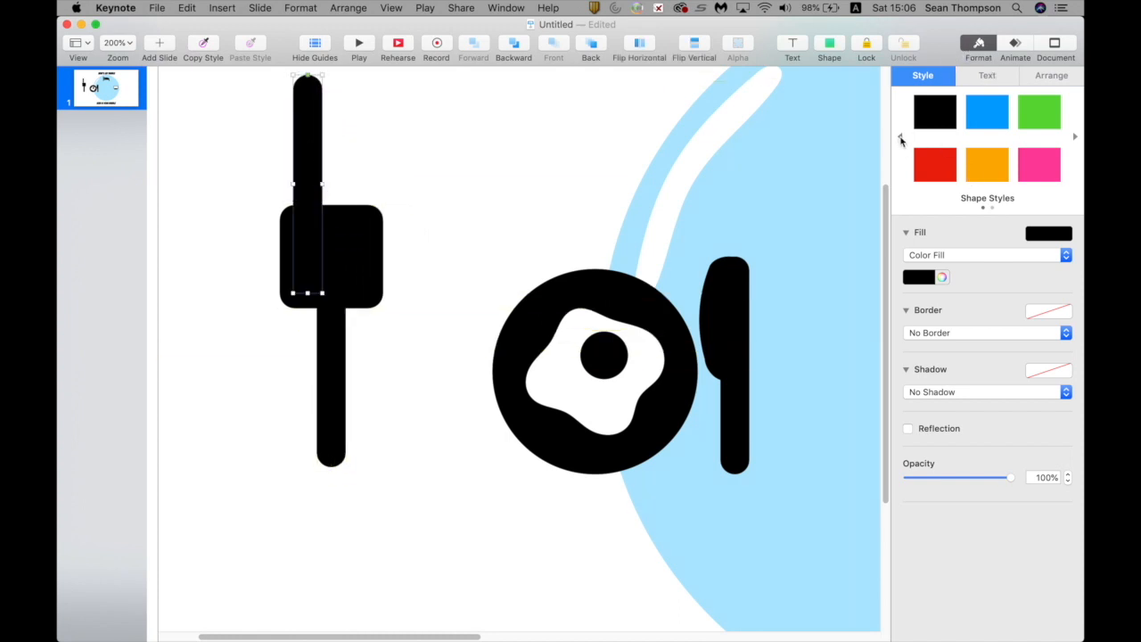
{"action": "left_click", "coordinate": [901, 137]}
{"action": "left_click", "coordinate": [935, 117]}
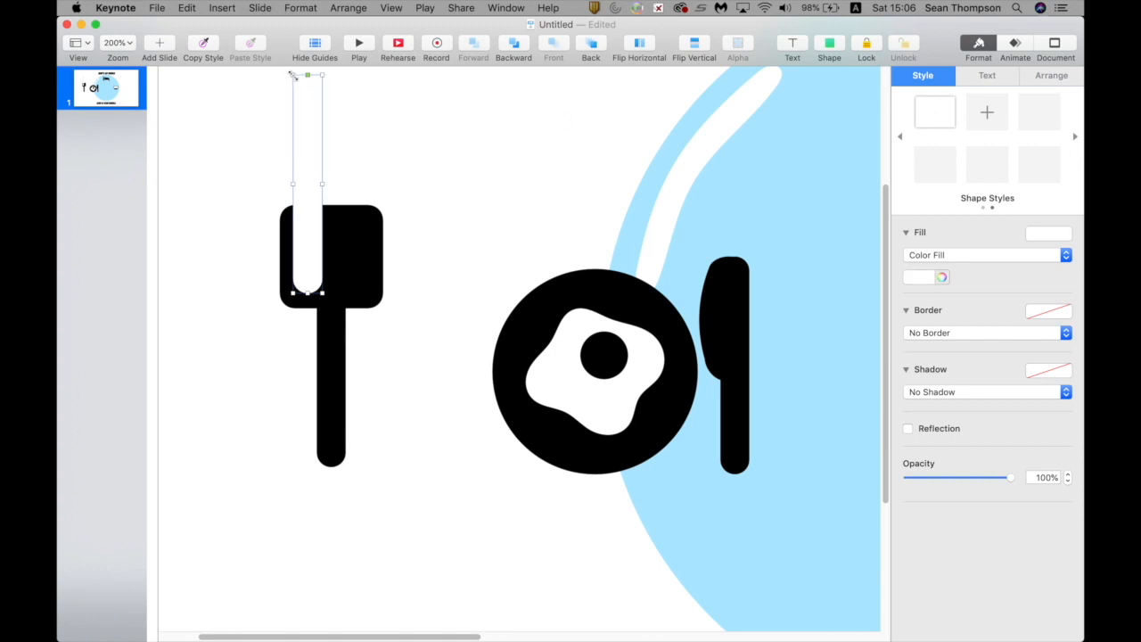
{"action": "left_click_drag", "start_coordinate": [291, 74], "coordinate": [311, 232]}
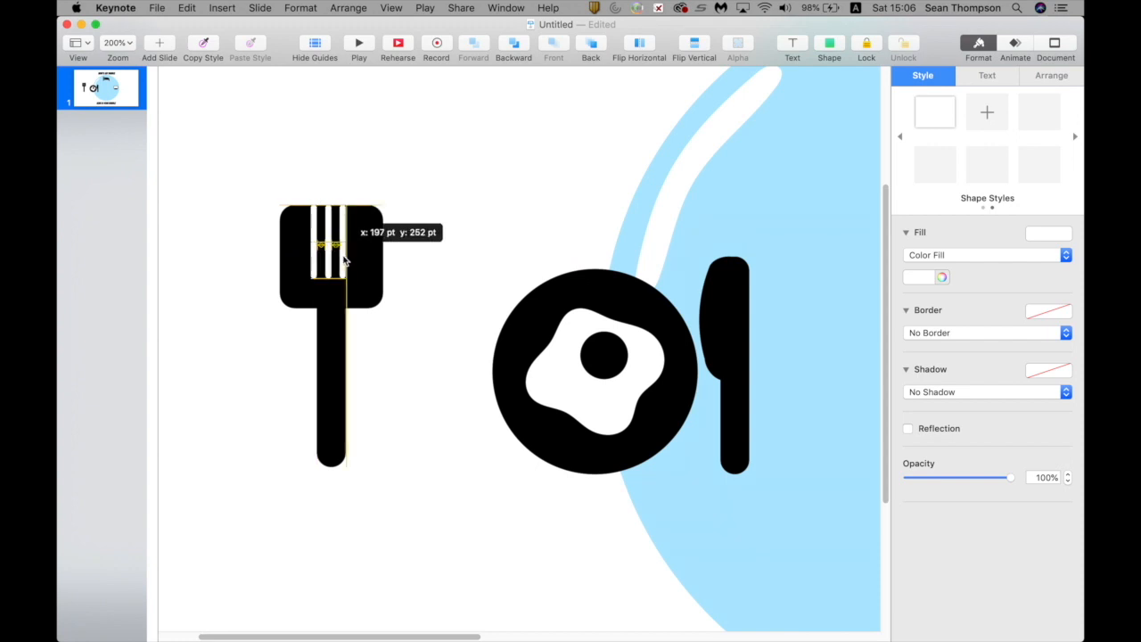
{"action": "left_click_drag", "start_coordinate": [346, 257], "coordinate": [343, 257]}
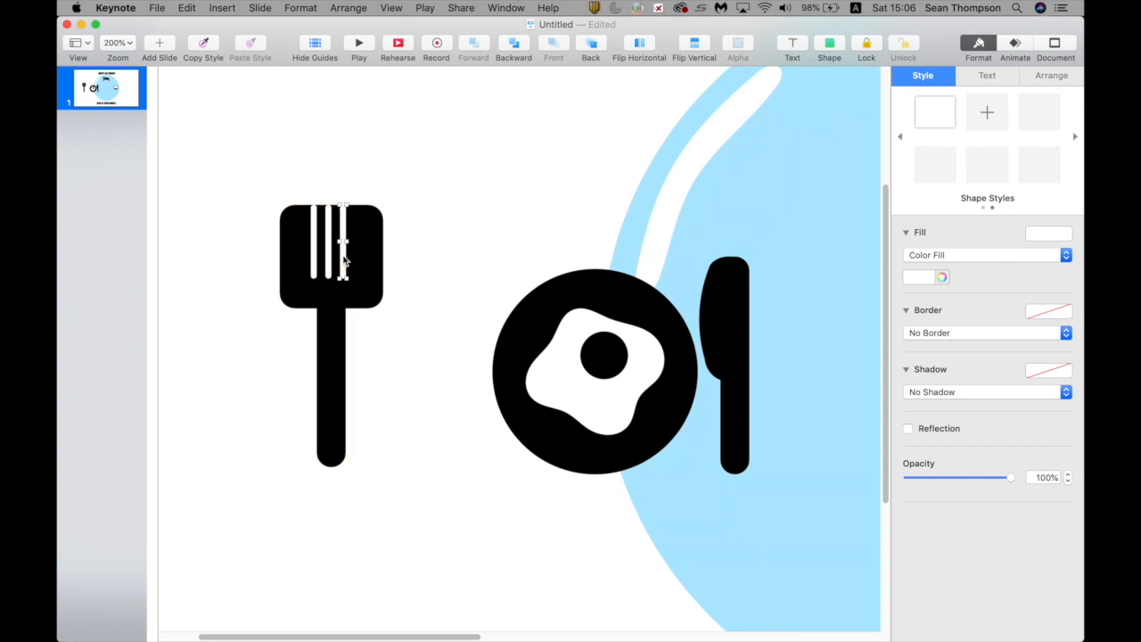
Step: Group the three white slots, enlarge the group to 30 by 62 pt and centre it on the rounded square
{"action": "left_click", "coordinate": [328, 262], "text": "shift"}
{"action": "left_click", "coordinate": [314, 265], "text": "shift"}
{"action": "key", "text": "alt+super+g"}
{"action": "mouse_move", "coordinate": [328, 278]}
{"action": "left_mouse_down"}
{"action": "mouse_move", "coordinate": [328, 291]}
{"action": "mouse_move", "coordinate": [348, 271]}
{"action": "left_mouse_up"}
{"action": "scroll", "coordinate": [348, 271], "scroll_direction": "right", "scroll_amount": 3}
{"action": "scroll", "coordinate": [348, 271], "scroll_direction": "left", "scroll_amount": 2}
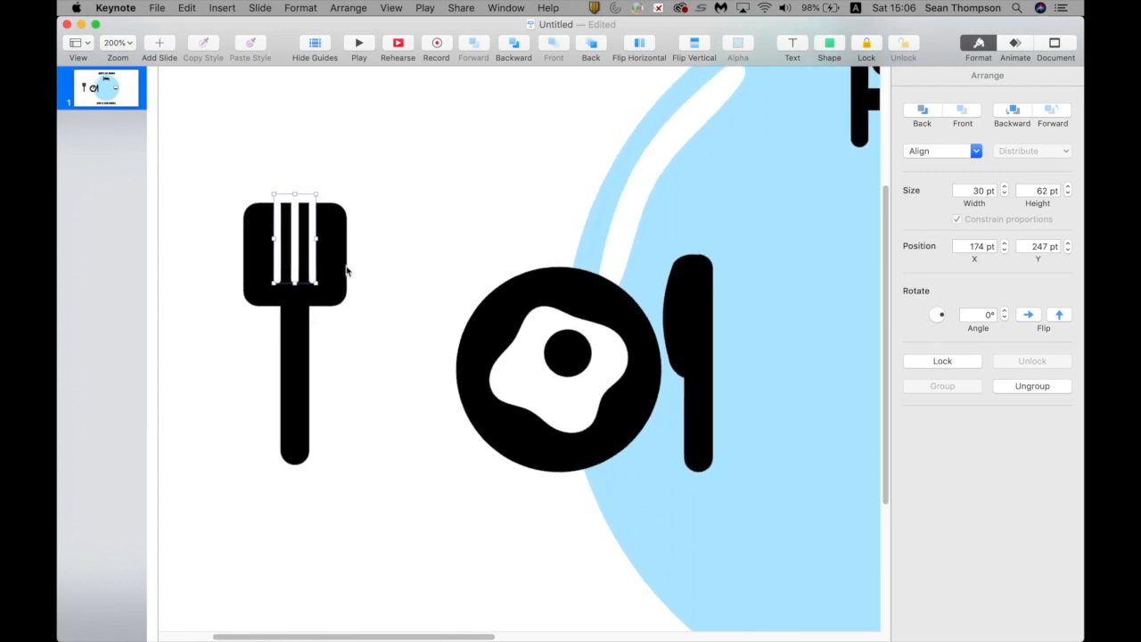
Step: Group the white slots with the rounded square and shrink the resulting fork head over the upper part of the handle
{"action": "double_click", "coordinate": [337, 304]}
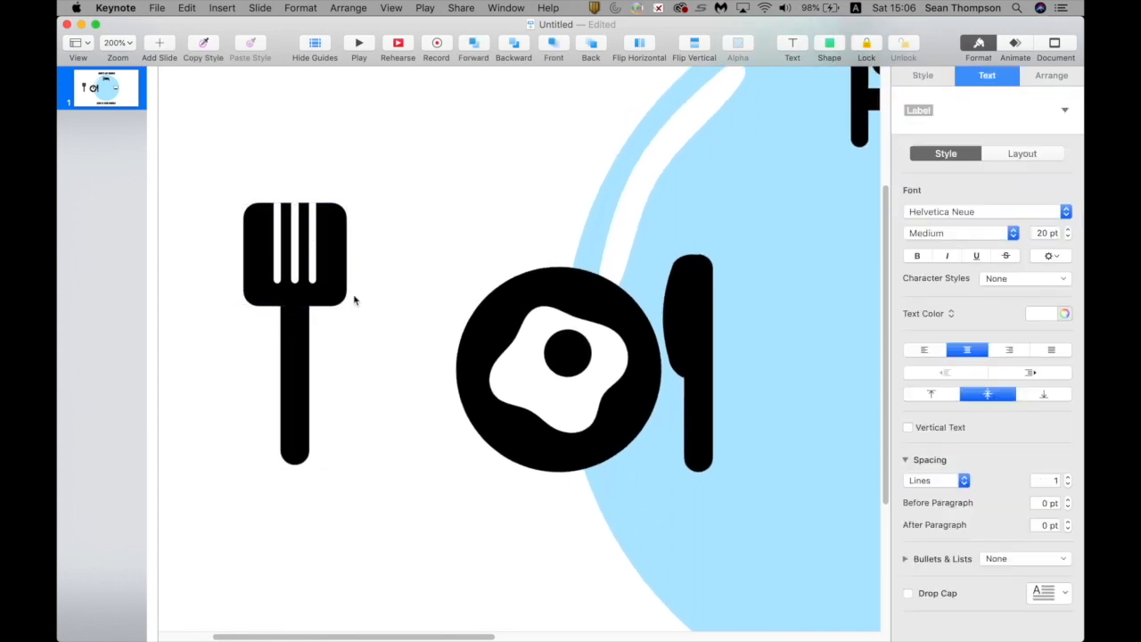
{"action": "left_click", "coordinate": [381, 292]}
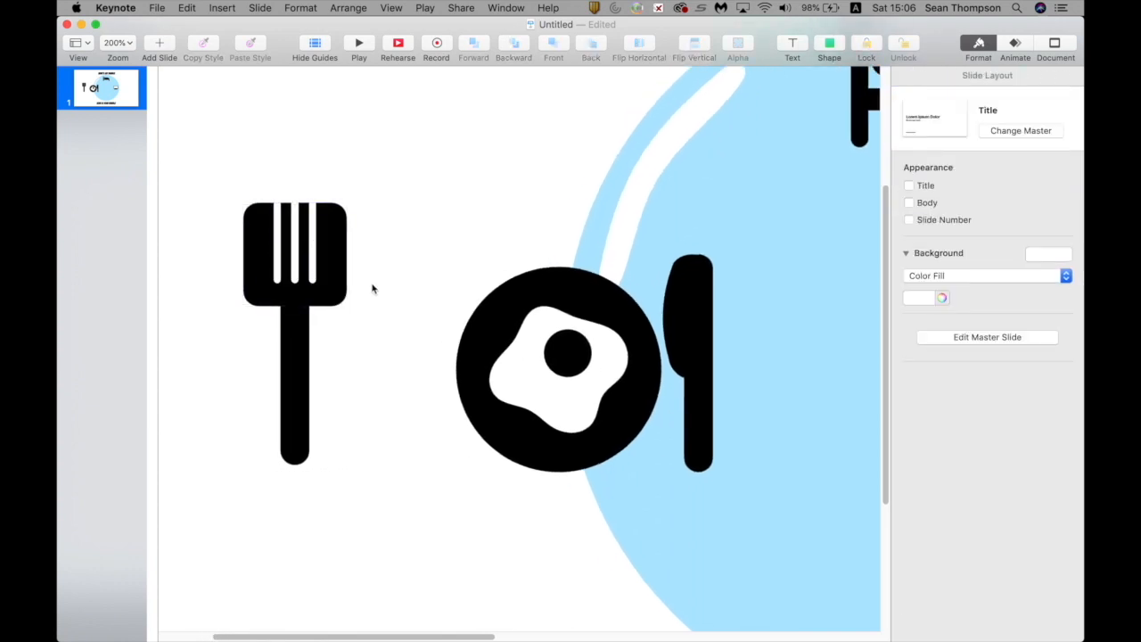
{"action": "left_click", "coordinate": [330, 259]}
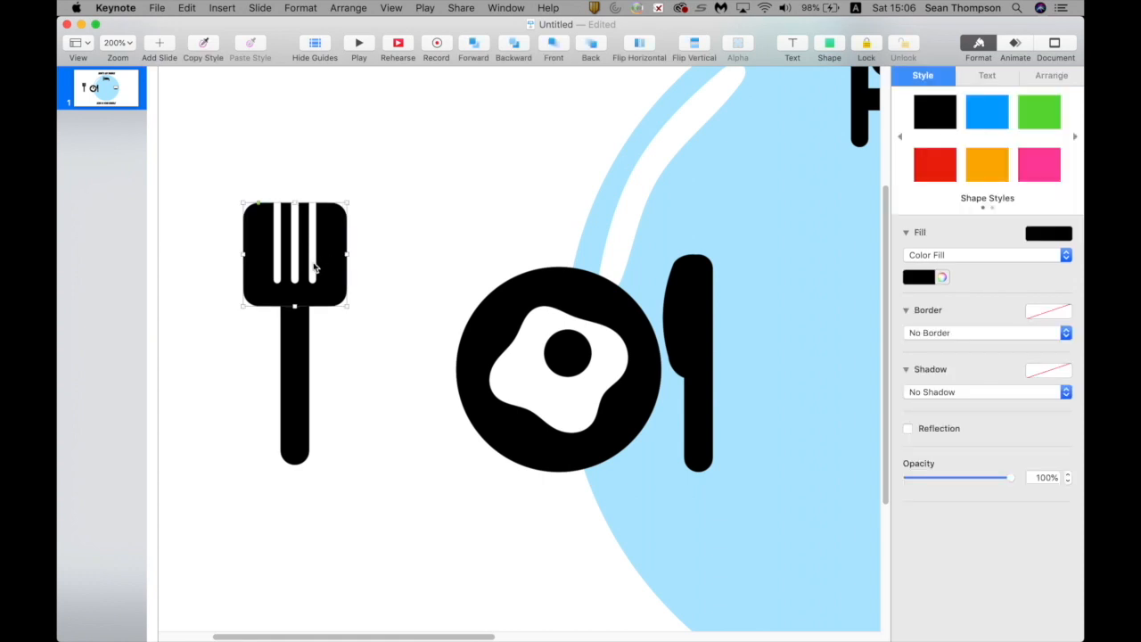
{"action": "left_click", "coordinate": [314, 265]}
{"action": "key", "text": "alt+super+g"}
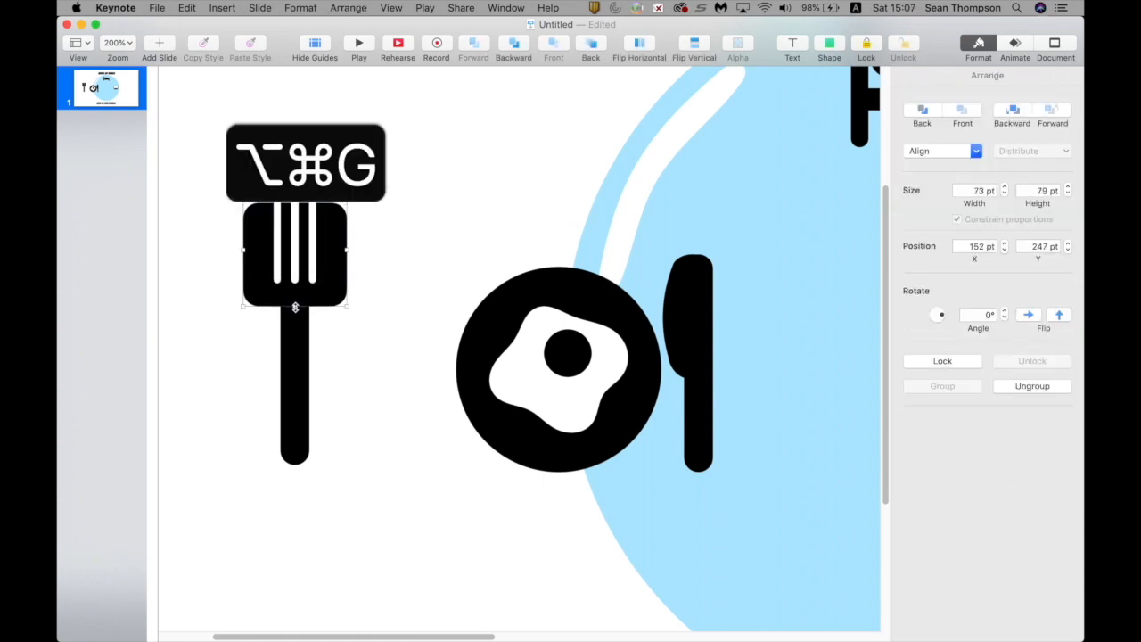
{"action": "left_click_drag", "start_coordinate": [295, 306], "coordinate": [329, 317]}
{"action": "left_click", "coordinate": [305, 350]}
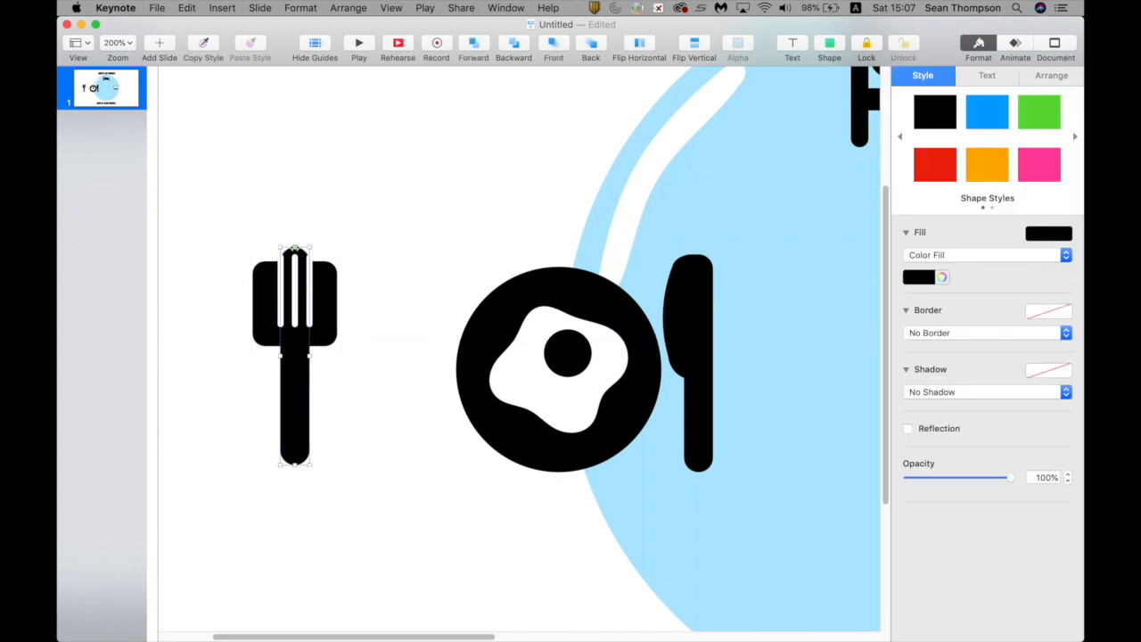
Step: Shorten the fork handle so its upper end stays hidden behind the fork head, and group the handle with the head
{"action": "left_click_drag", "start_coordinate": [295, 248], "coordinate": [296, 263]}
{"action": "left_click", "coordinate": [321, 304]}
{"action": "left_click", "coordinate": [321, 304]}
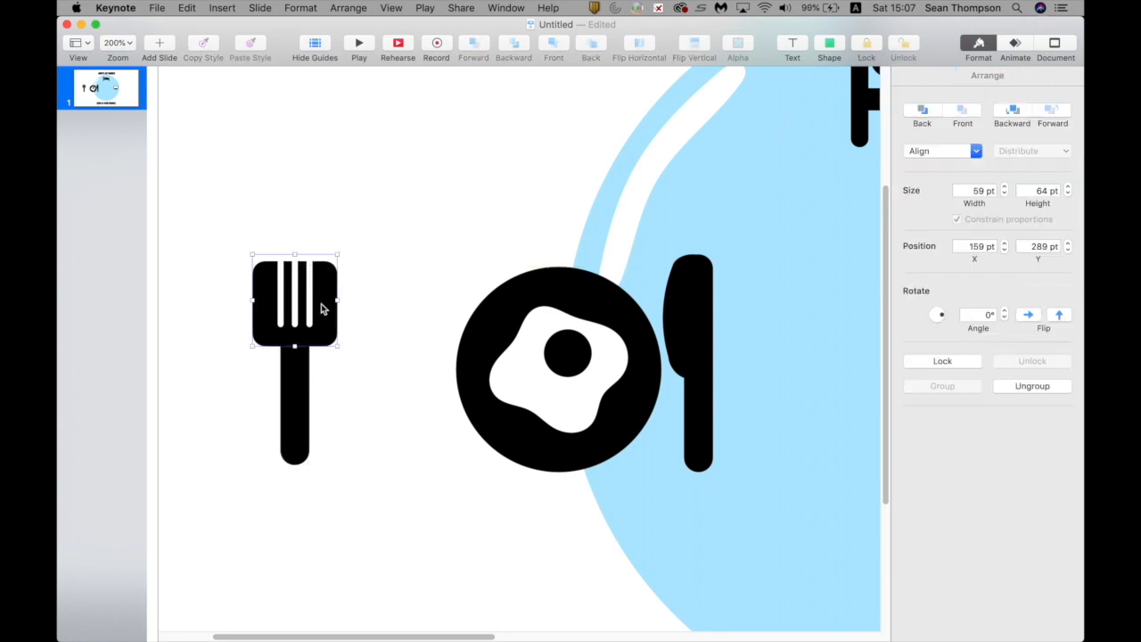
{"action": "key", "text": "alt+super+g"}
Step: Move the fork beside the plate and group it with the egg, plate and knife
{"action": "left_click_drag", "start_coordinate": [302, 375], "coordinate": [416, 377]}
{"action": "left_click", "coordinate": [520, 378], "text": "shift"}
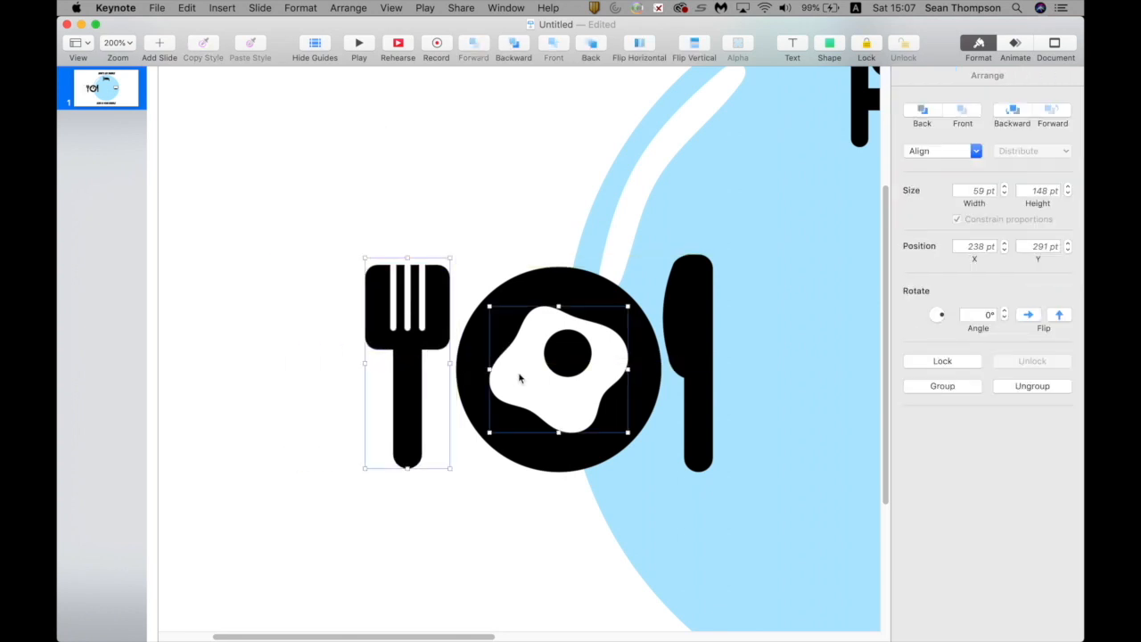
{"action": "left_click", "coordinate": [471, 371], "text": "shift"}
{"action": "left_click", "coordinate": [692, 312], "text": "shift"}
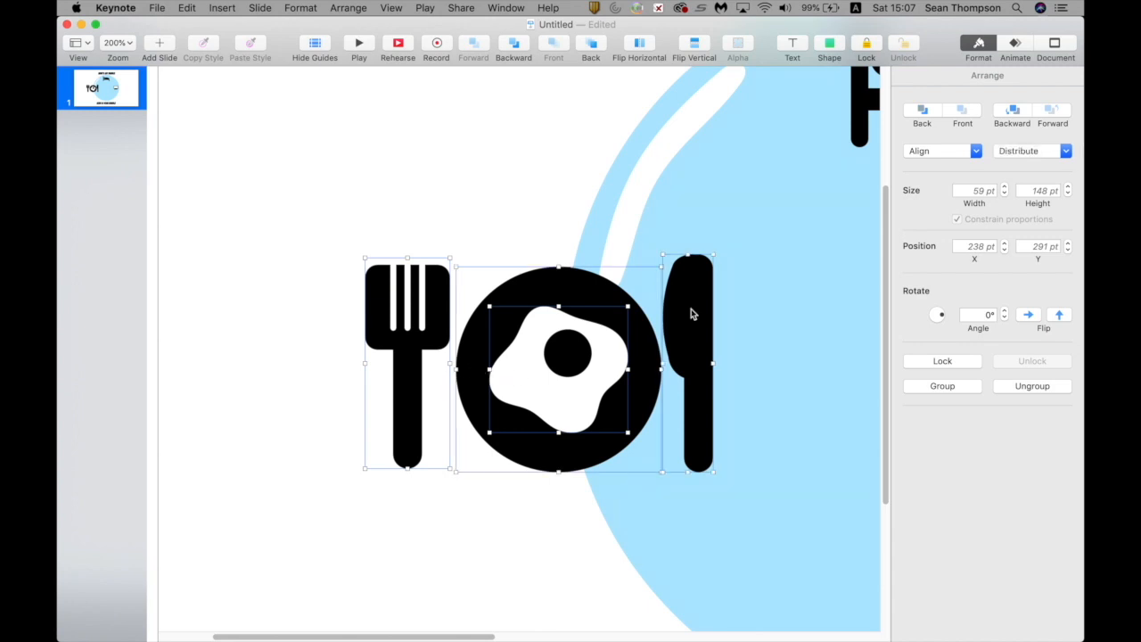
{"action": "key", "text": "alt+super+g"}
{"action": "scroll", "coordinate": [691, 309], "scroll_direction": "down", "scroll_amount": 5}
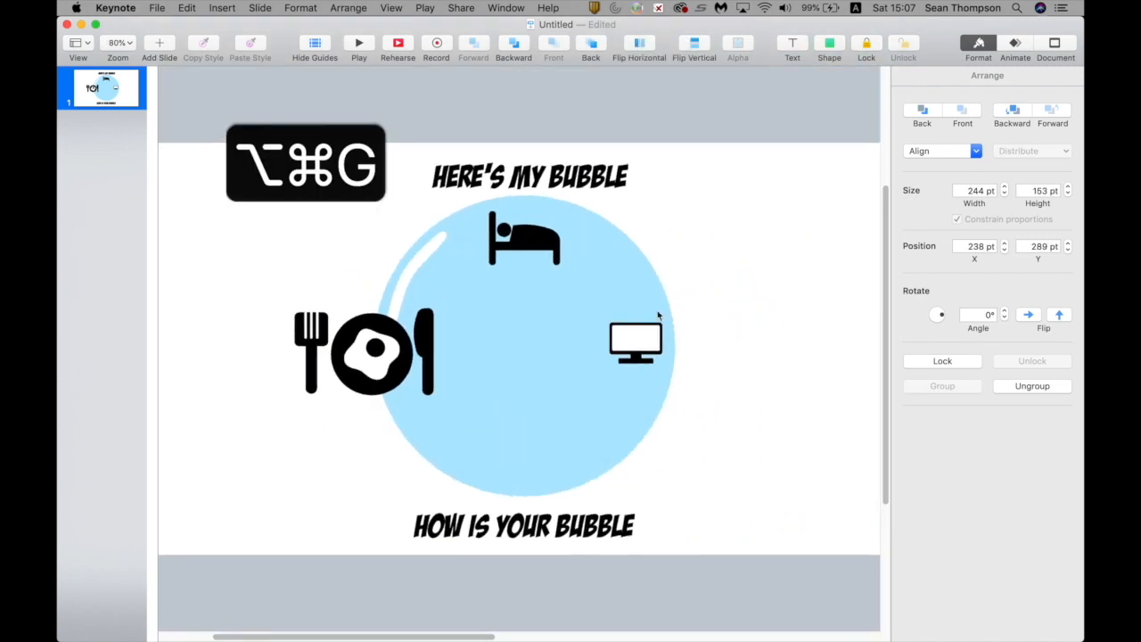
Step: Shrink the breakfast group to 151 by 95 pt inside the bubble's upper right, and enlarge the television below it to 122 by 95 pt
{"action": "left_click_drag", "start_coordinate": [395, 353], "coordinate": [675, 278]}
{"action": "left_click_drag", "start_coordinate": [652, 332], "coordinate": [652, 382]}
{"action": "left_click_drag", "start_coordinate": [655, 275], "coordinate": [649, 294]}
{"action": "left_click_drag", "start_coordinate": [636, 250], "coordinate": [630, 287]}
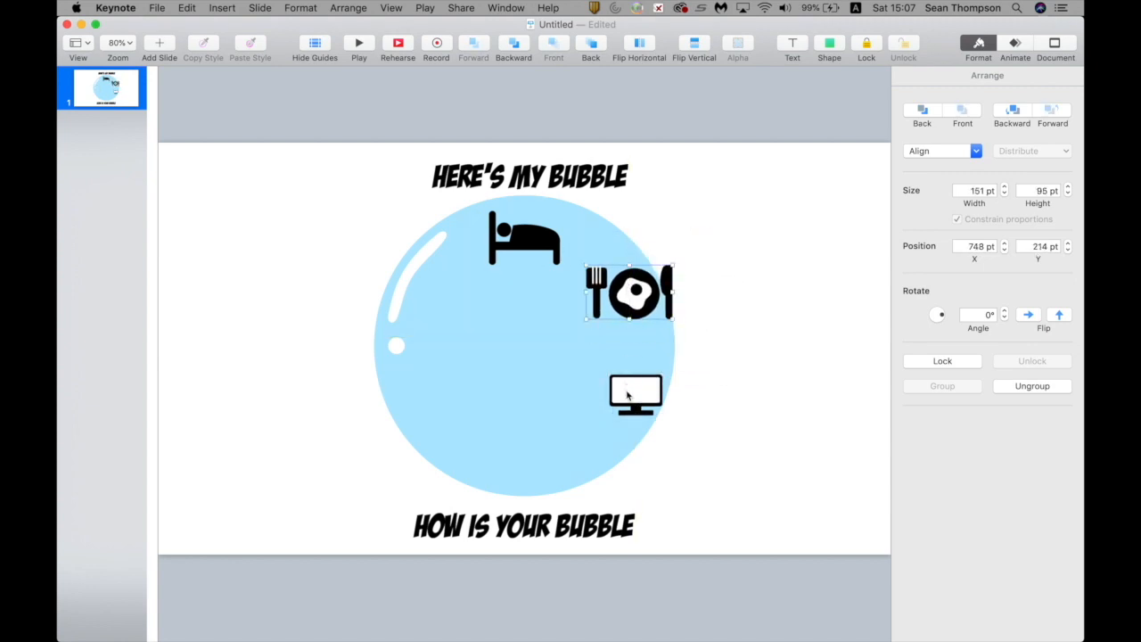
{"action": "left_click_drag", "start_coordinate": [626, 395], "coordinate": [657, 379]}
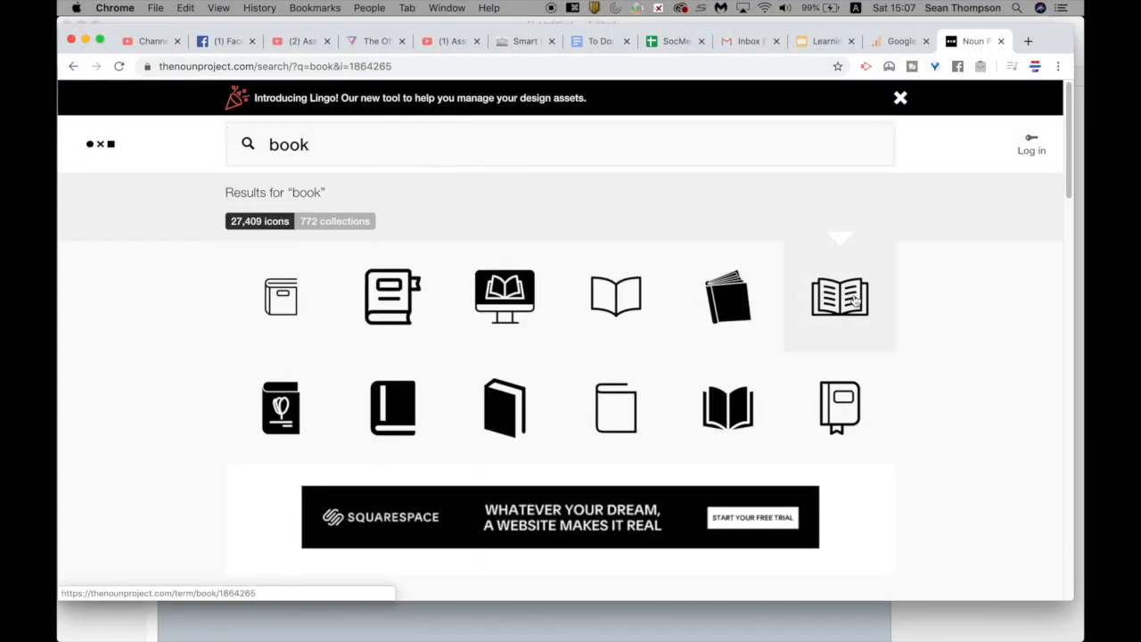
Step: Open the lined open-book icon in the Noun Project results in Chrome and capture the book drawing to the clipboard
{"action": "left_click", "coordinate": [854, 300]}
{"action": "key", "text": "ctrl+shift+super+4"}
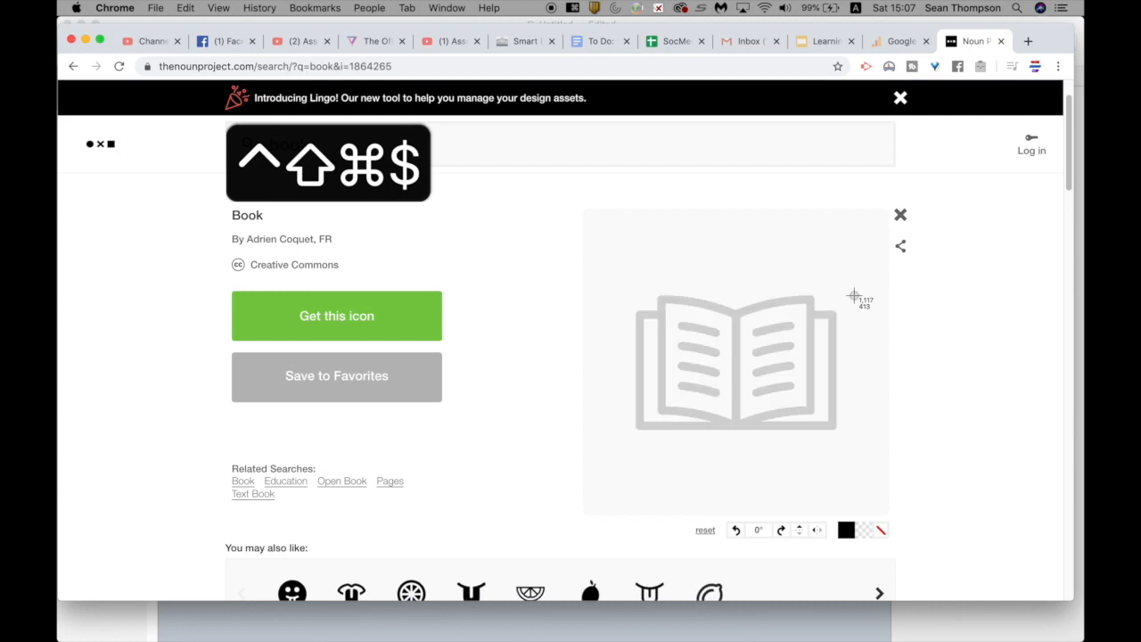
{"action": "left_click_drag", "start_coordinate": [624, 278], "coordinate": [854, 455]}
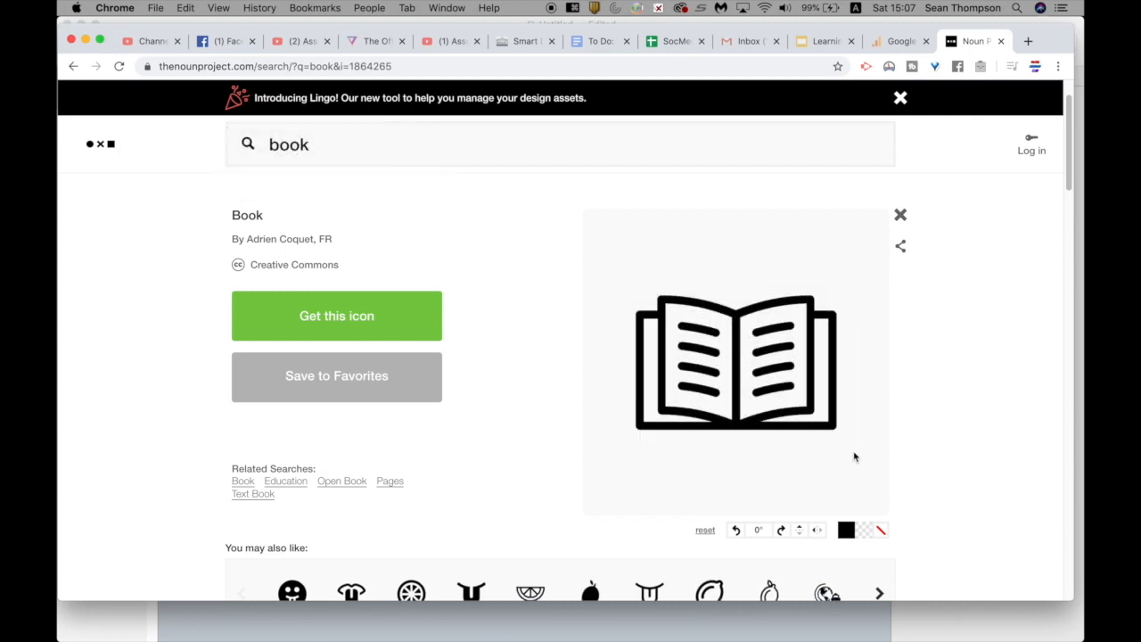
Step: Switch to Keynote, paste the captured book image and place it over the bubble's left edge
{"action": "key", "text": "super+Tab"}
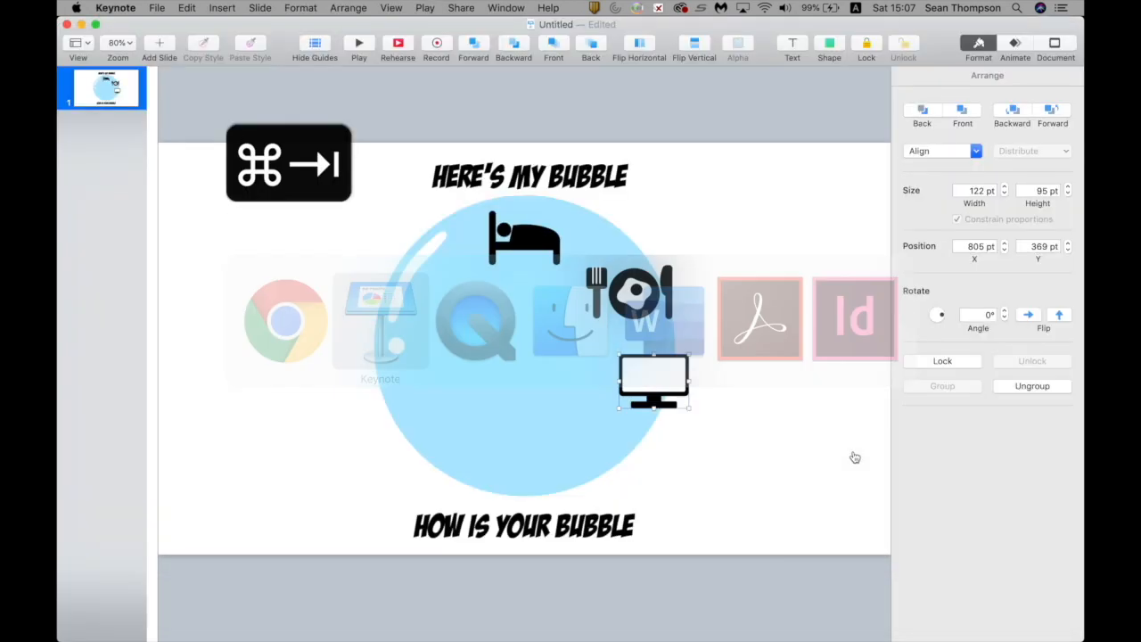
{"action": "key", "text": "super+v"}
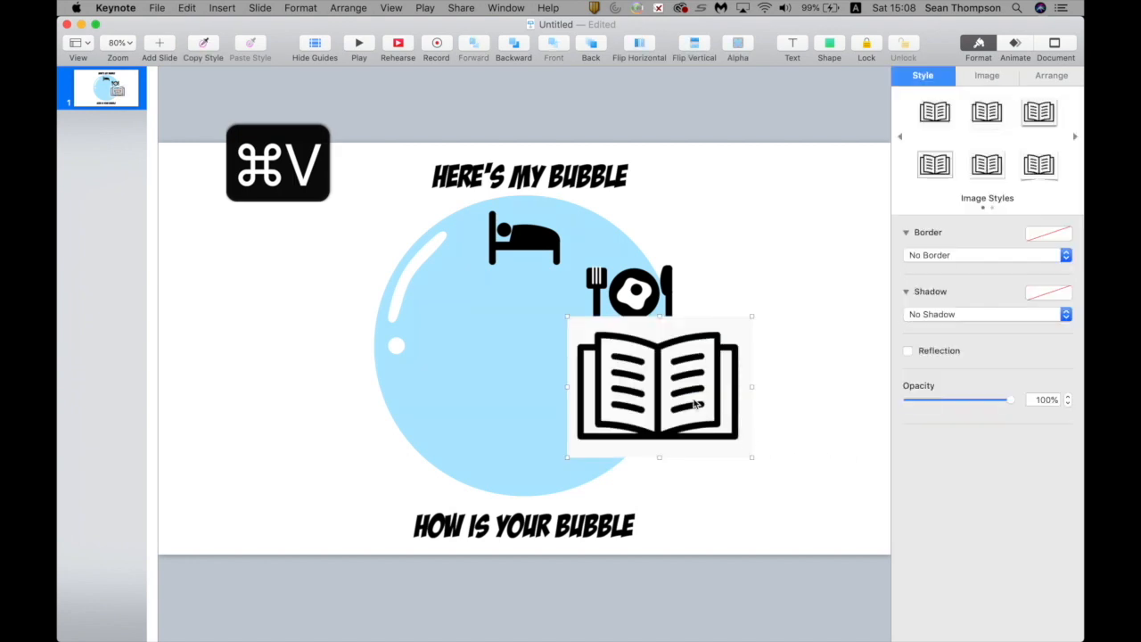
{"action": "left_click_drag", "start_coordinate": [697, 406], "coordinate": [392, 337]}
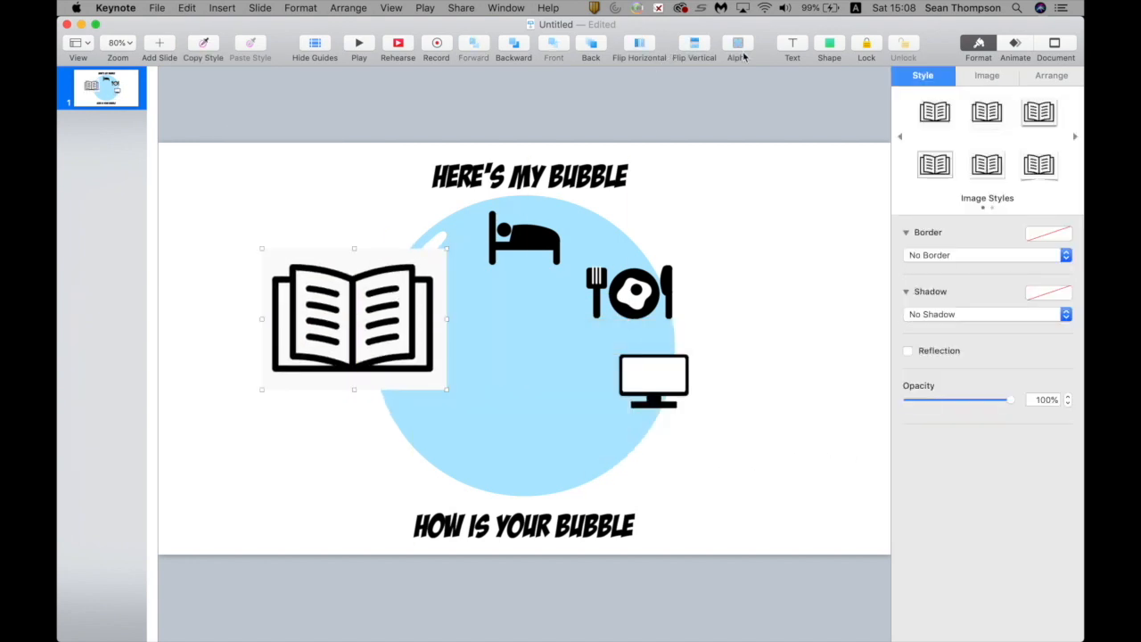
Step: Duplicate the television's white screen rectangle and fit the copy over the book's back cover at 280 by 159 pt
{"action": "left_click", "coordinate": [663, 378]}
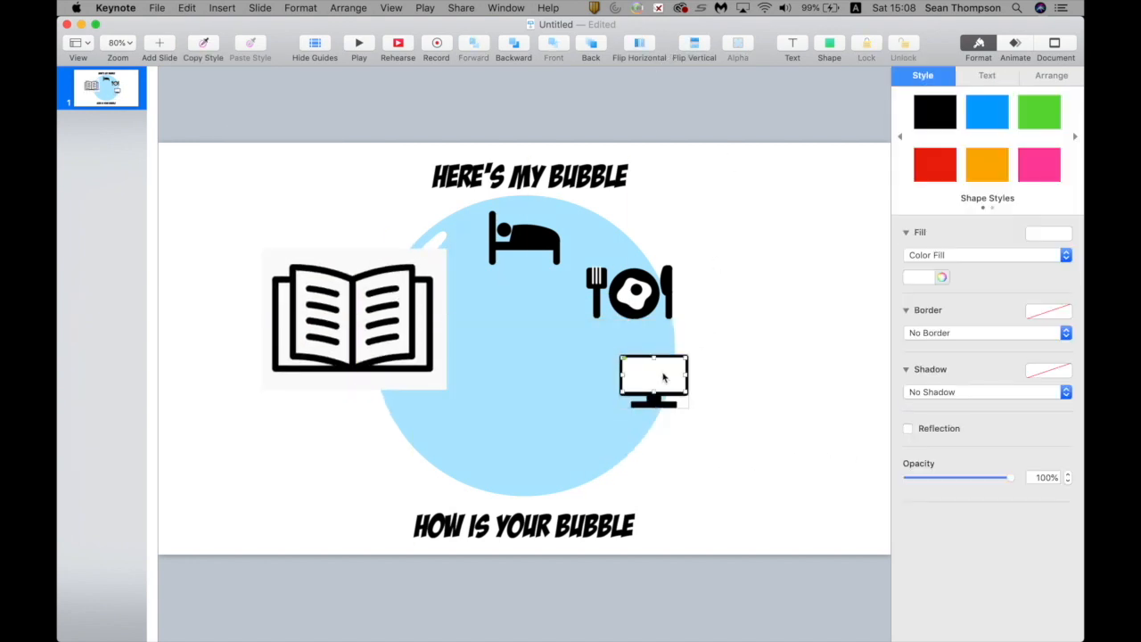
{"action": "key", "text": "super+c"}
{"action": "left_click", "coordinate": [786, 360]}
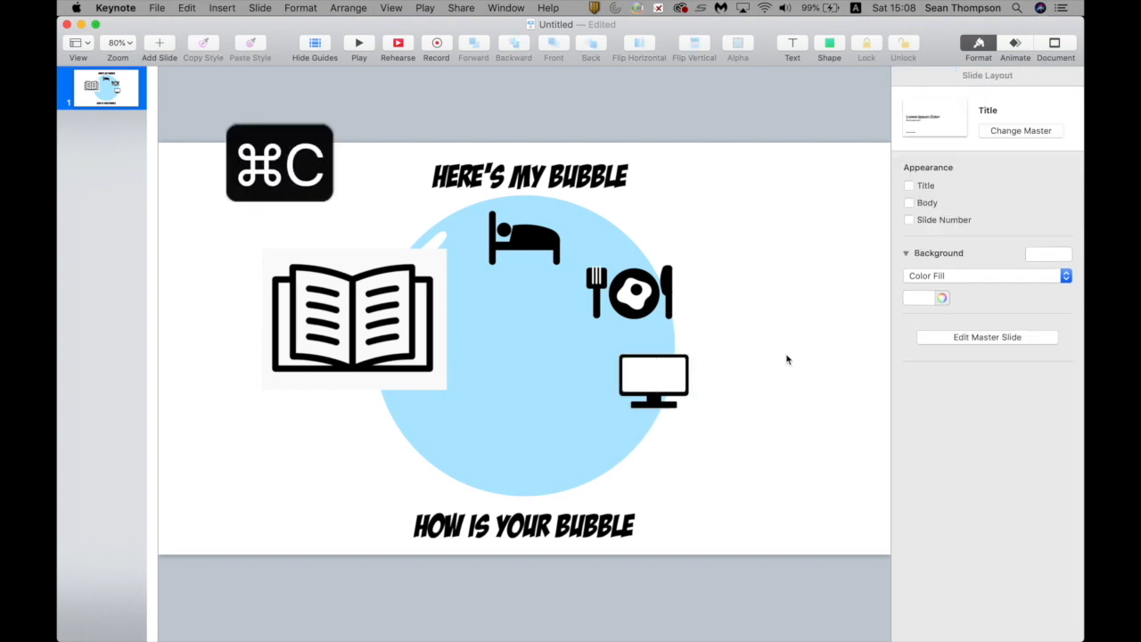
{"action": "key", "text": "super+v"}
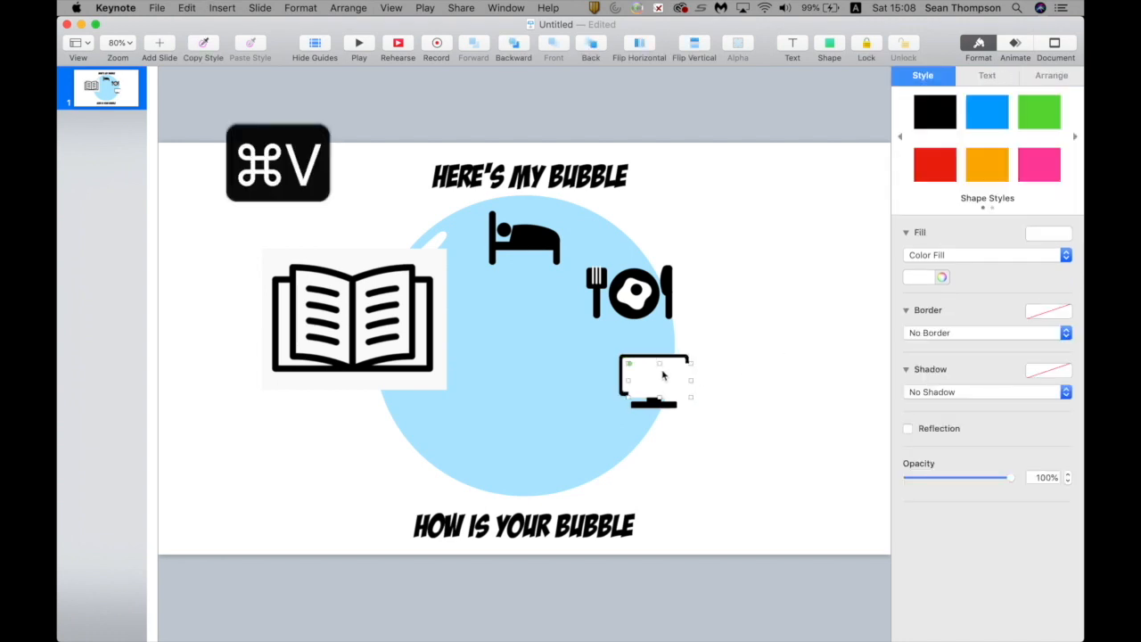
{"action": "left_click_drag", "start_coordinate": [663, 376], "coordinate": [433, 279]}
Step: Give the book cover rectangle a black line border 8 pt thick
{"action": "left_click", "coordinate": [1012, 336]}
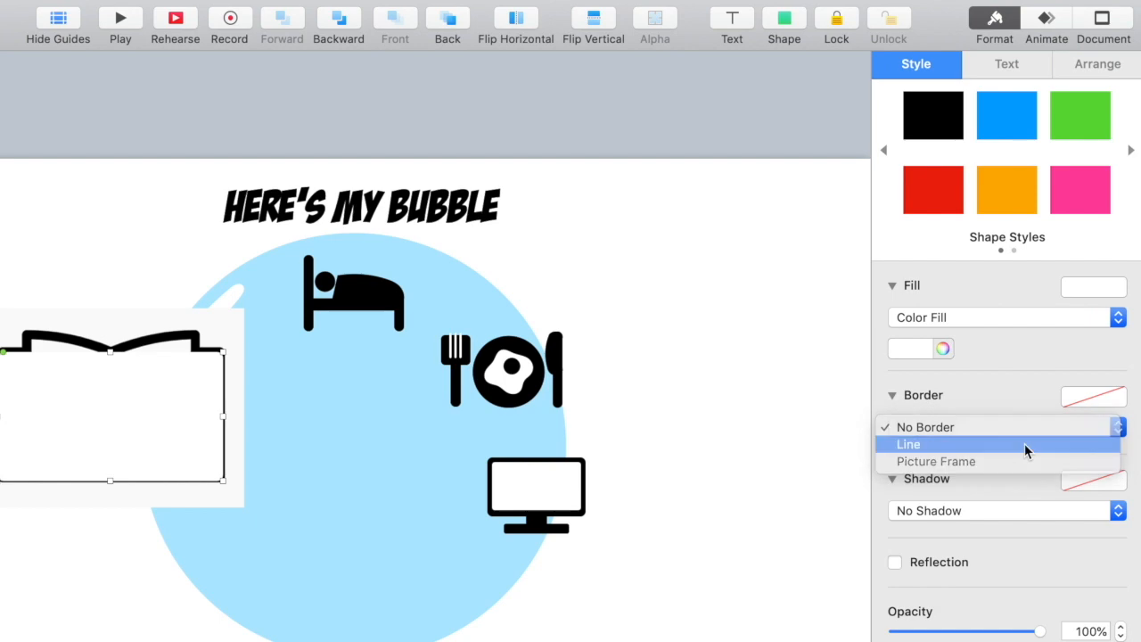
{"action": "left_click", "coordinate": [1024, 443]}
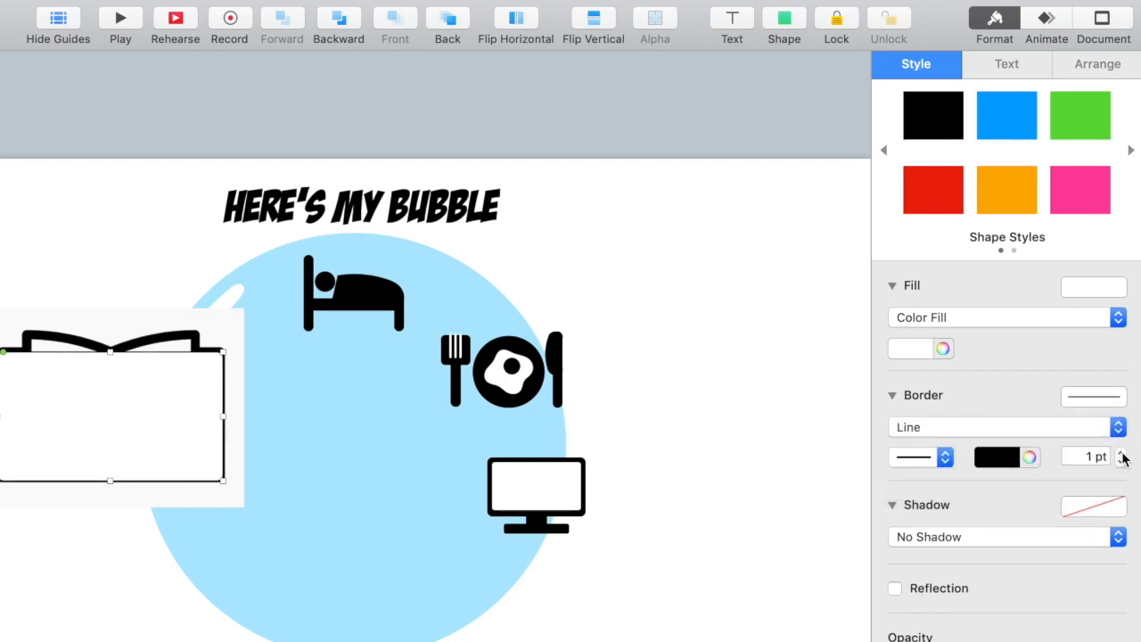
{"action": "left_click", "coordinate": [1122, 452]}
{"action": "left_click", "coordinate": [1121, 453]}
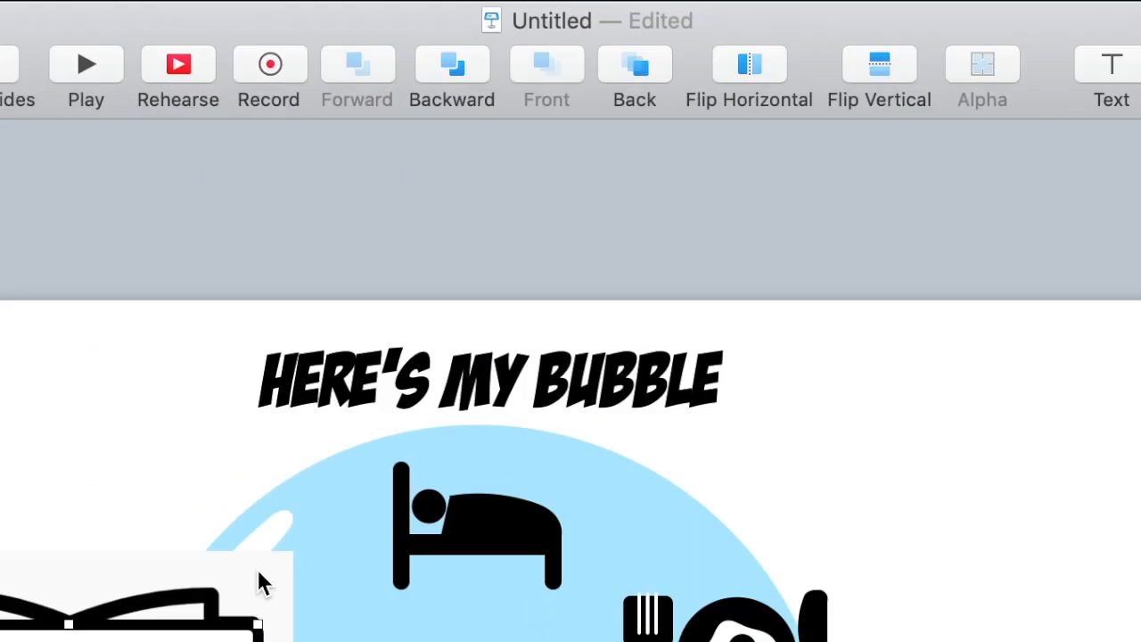
Step: Bring the book image to the front, trace its left page as a closed four-point shape with the Pen tool, and delete the image
{"action": "left_click", "coordinate": [224, 328]}
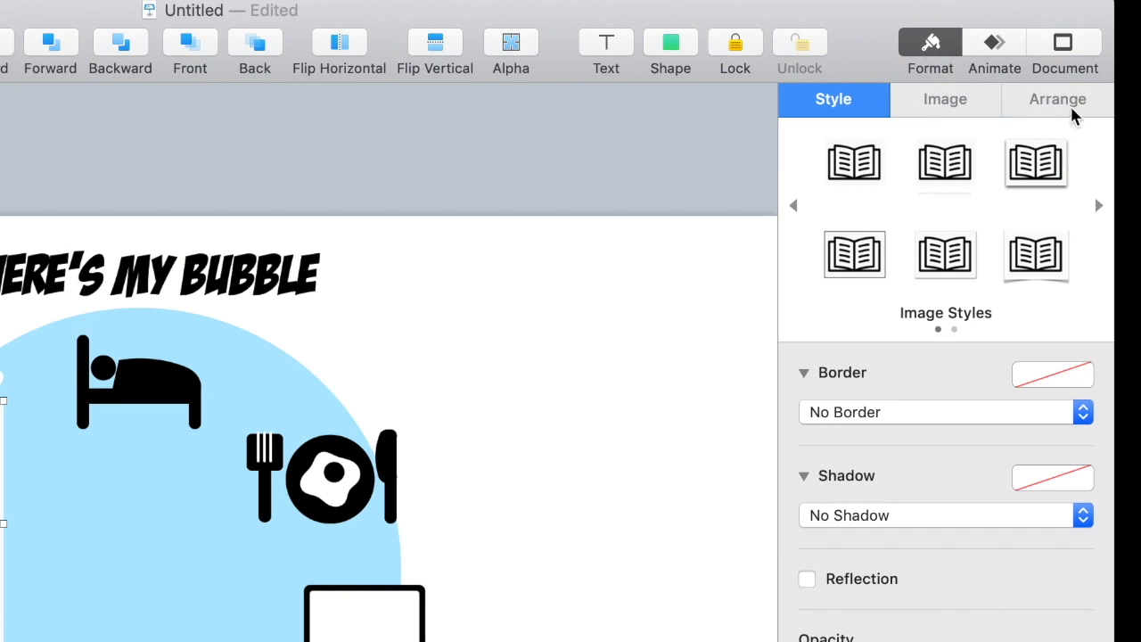
{"action": "left_click", "coordinate": [1069, 104]}
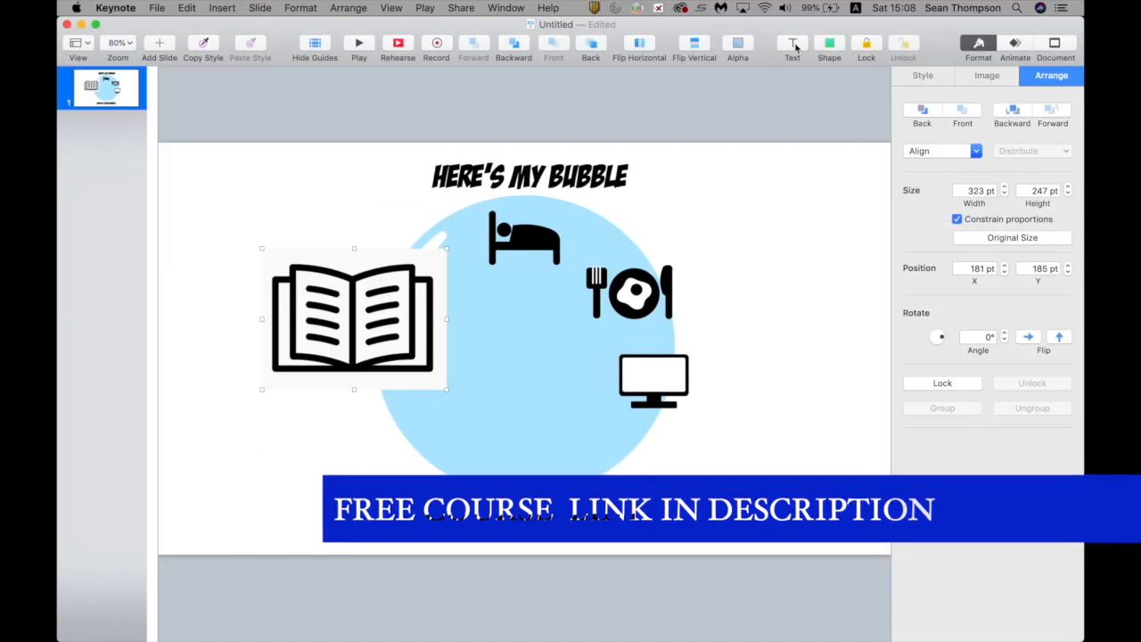
{"action": "left_click", "coordinate": [829, 47]}
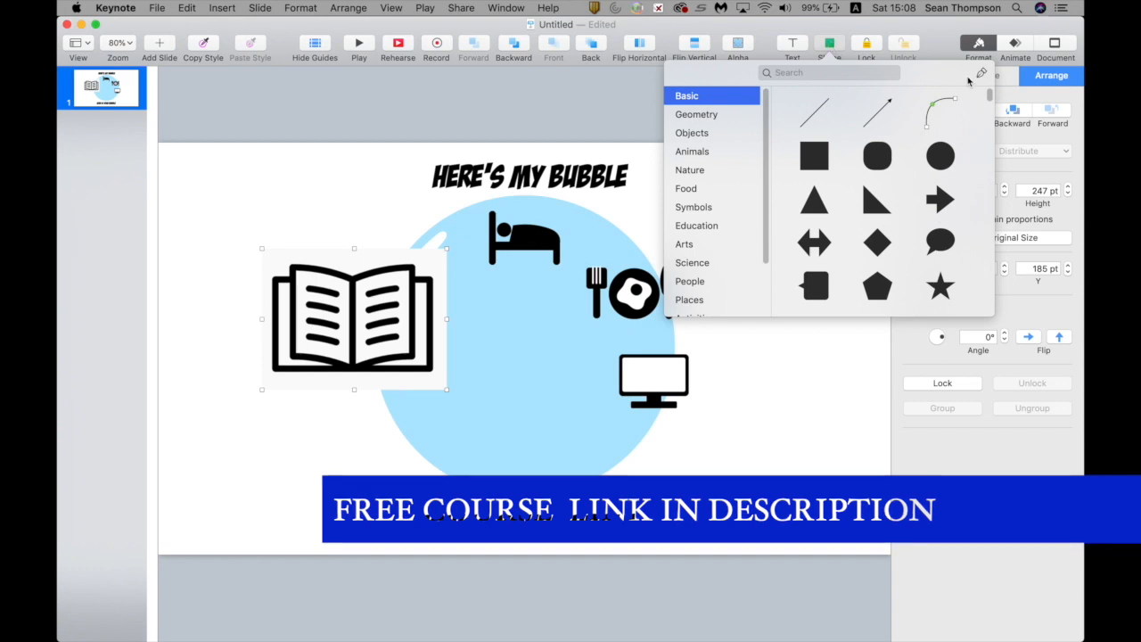
{"action": "left_click", "coordinate": [981, 75]}
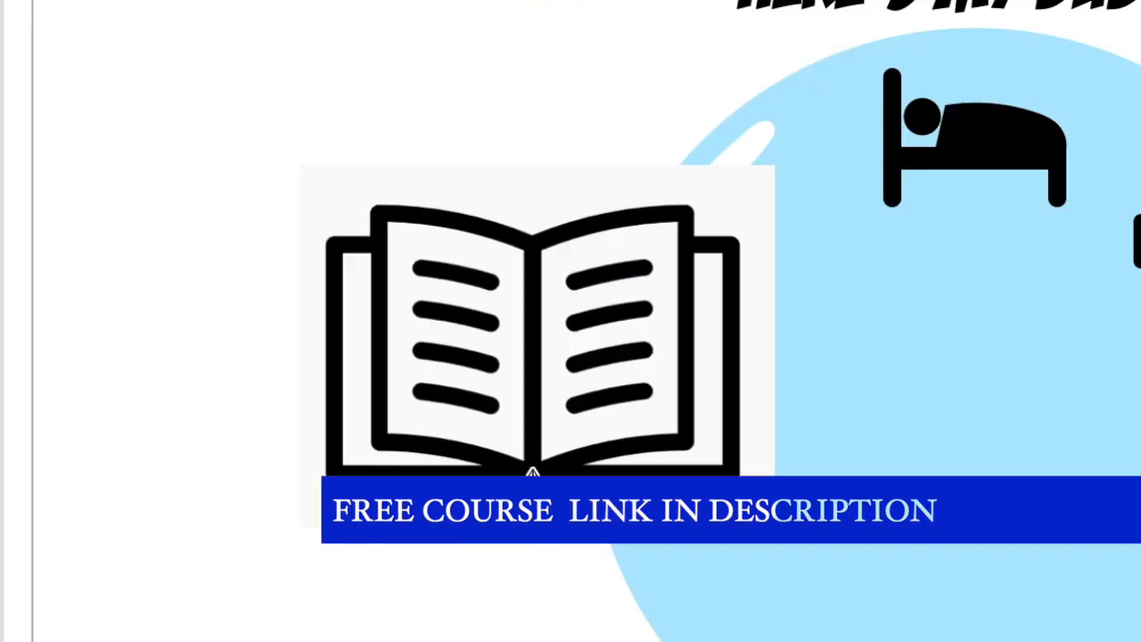
{"action": "left_click", "coordinate": [353, 371]}
{"action": "left_click", "coordinate": [353, 281]}
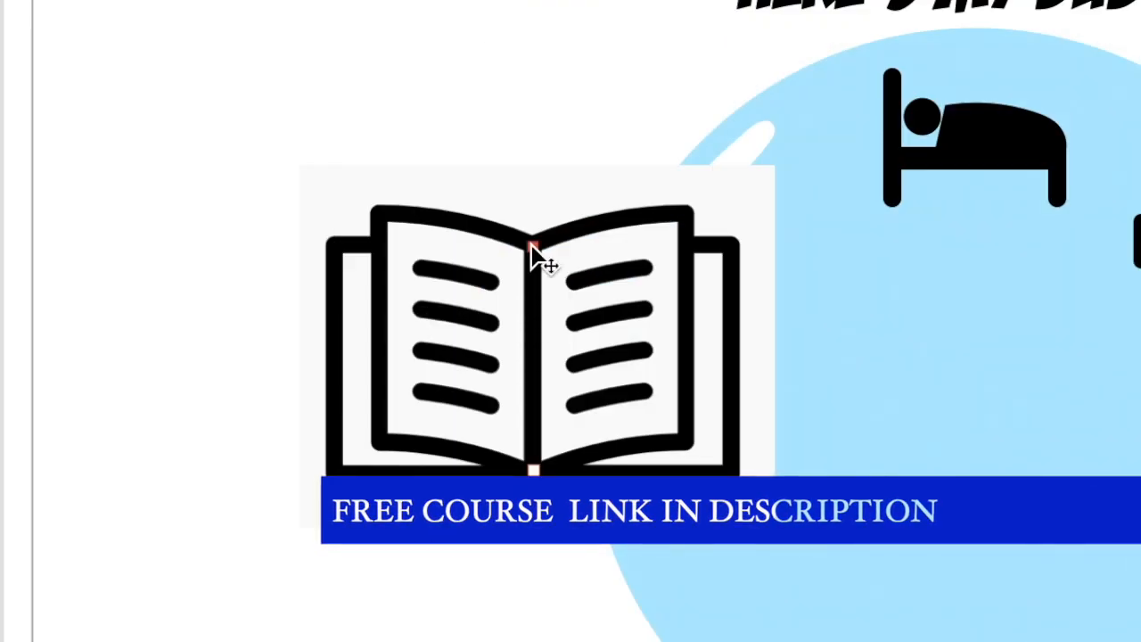
{"action": "left_click", "coordinate": [381, 215]}
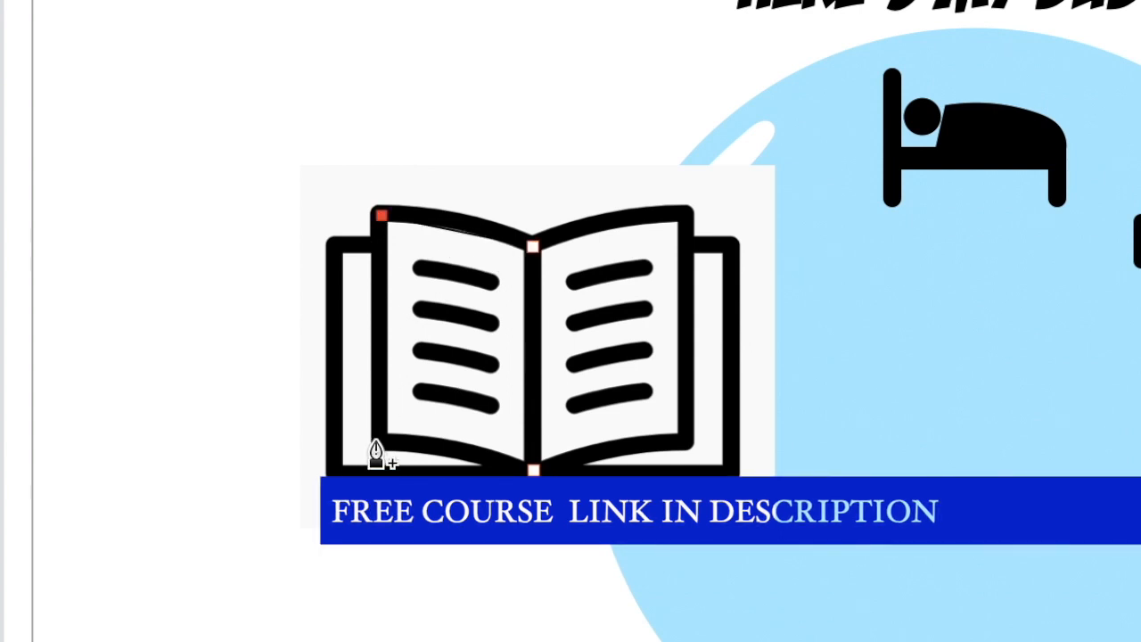
{"action": "left_click", "coordinate": [377, 443]}
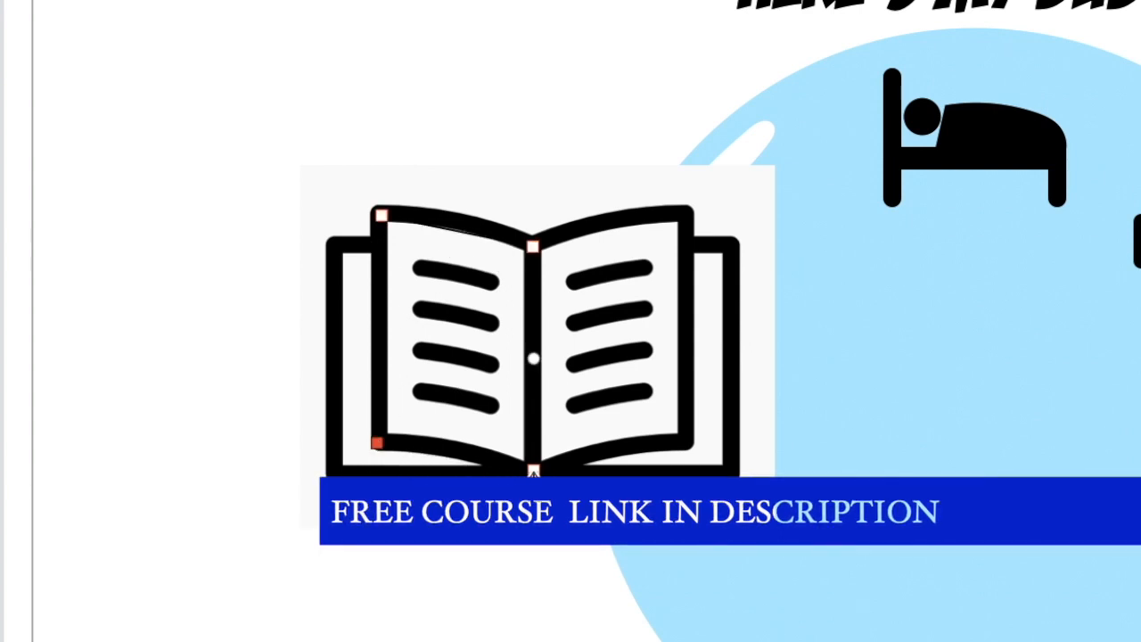
{"action": "left_click", "coordinate": [532, 471]}
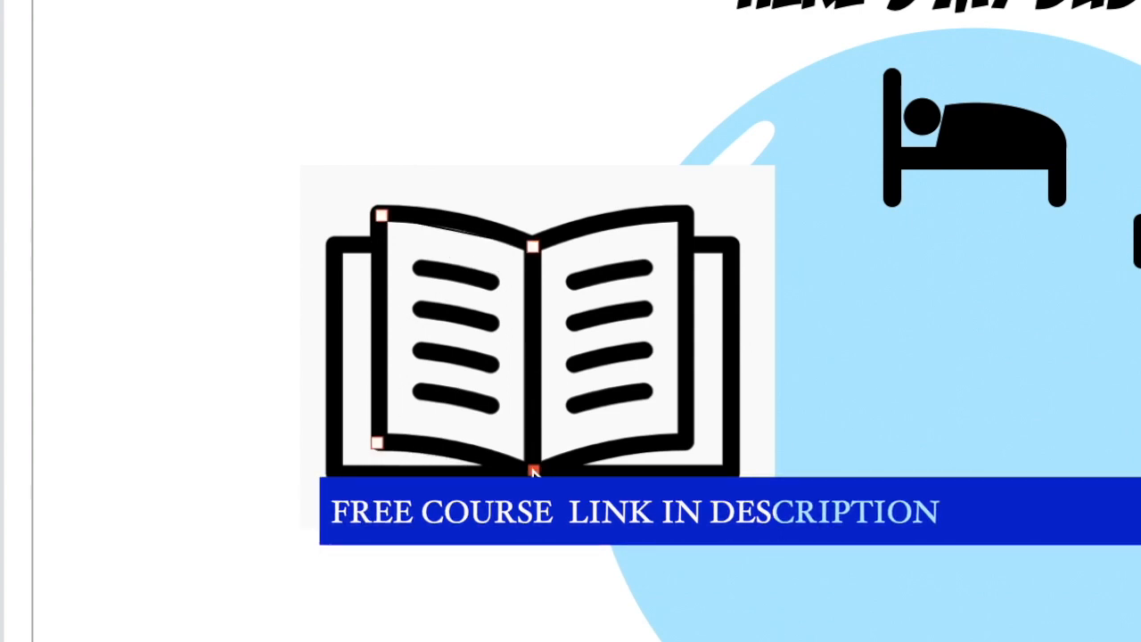
{"action": "left_click", "coordinate": [688, 373]}
{"action": "key", "text": "Delete"}
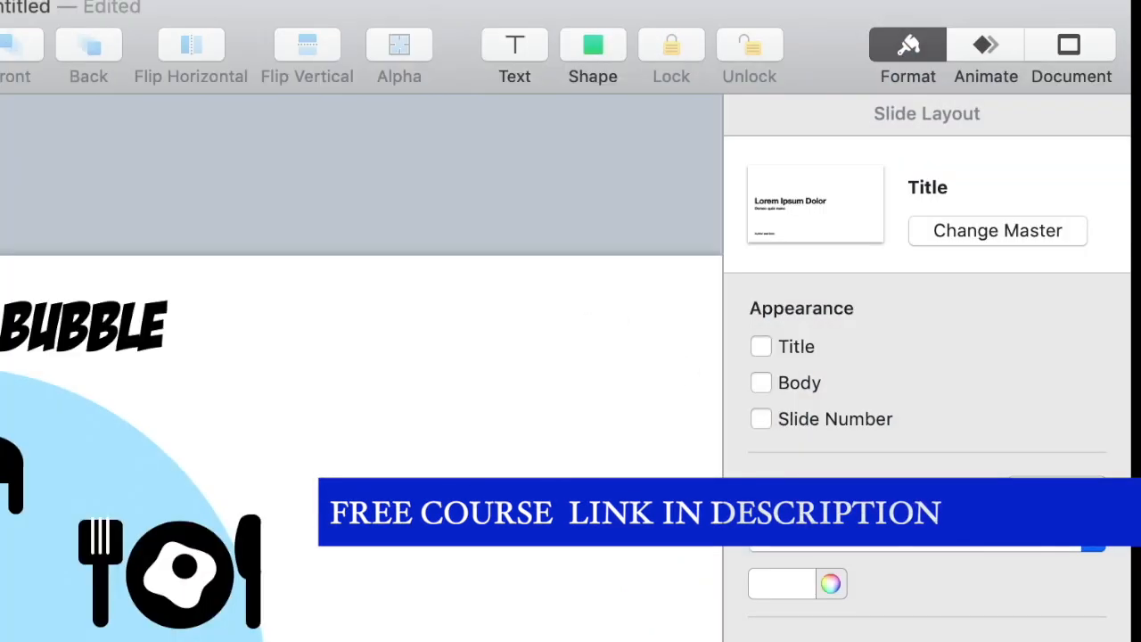
Step: Save the cover rectangle's look as a new shape style and apply it to the traced left page
{"action": "left_click", "coordinate": [567, 323]}
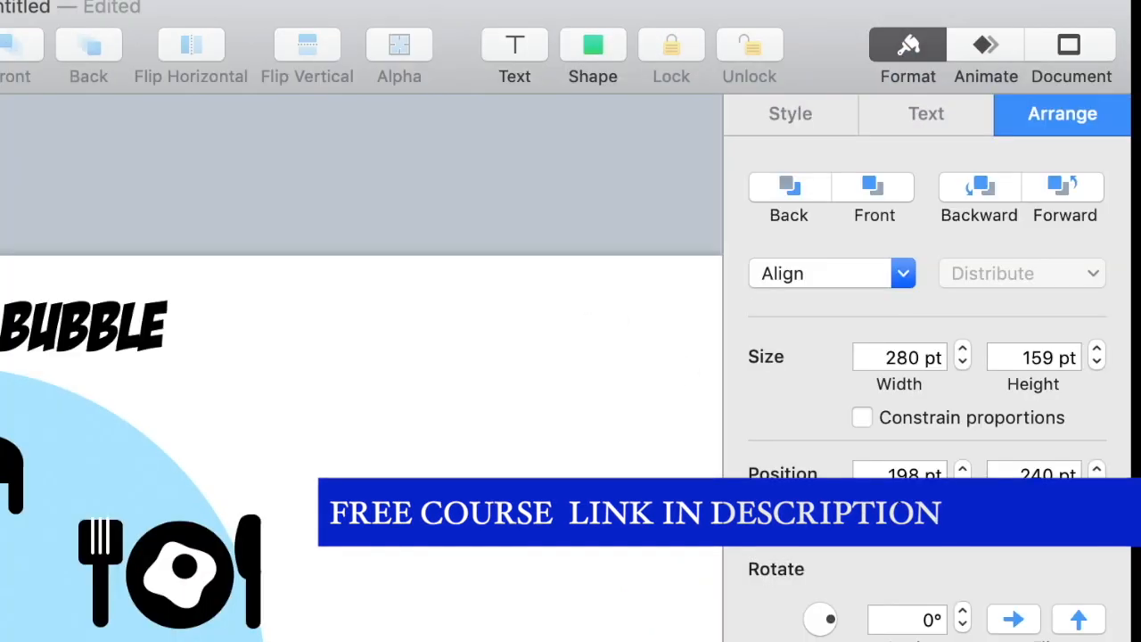
{"action": "left_click", "coordinate": [801, 117]}
{"action": "left_click", "coordinate": [741, 243]}
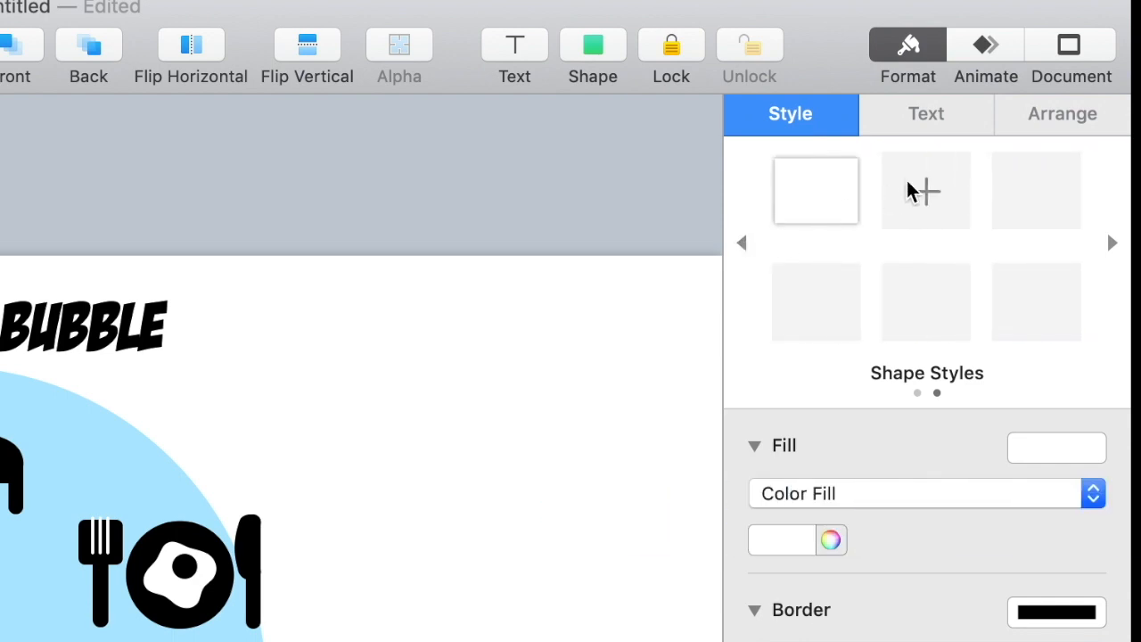
{"action": "left_click", "coordinate": [905, 177]}
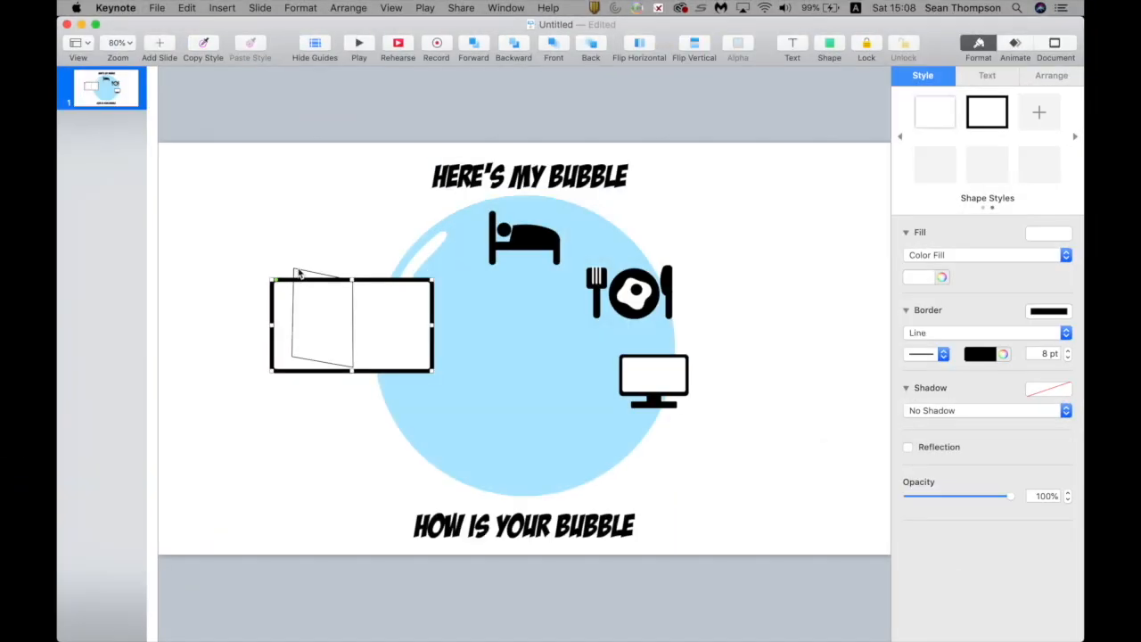
{"action": "left_click", "coordinate": [300, 272]}
{"action": "left_click", "coordinate": [995, 125]}
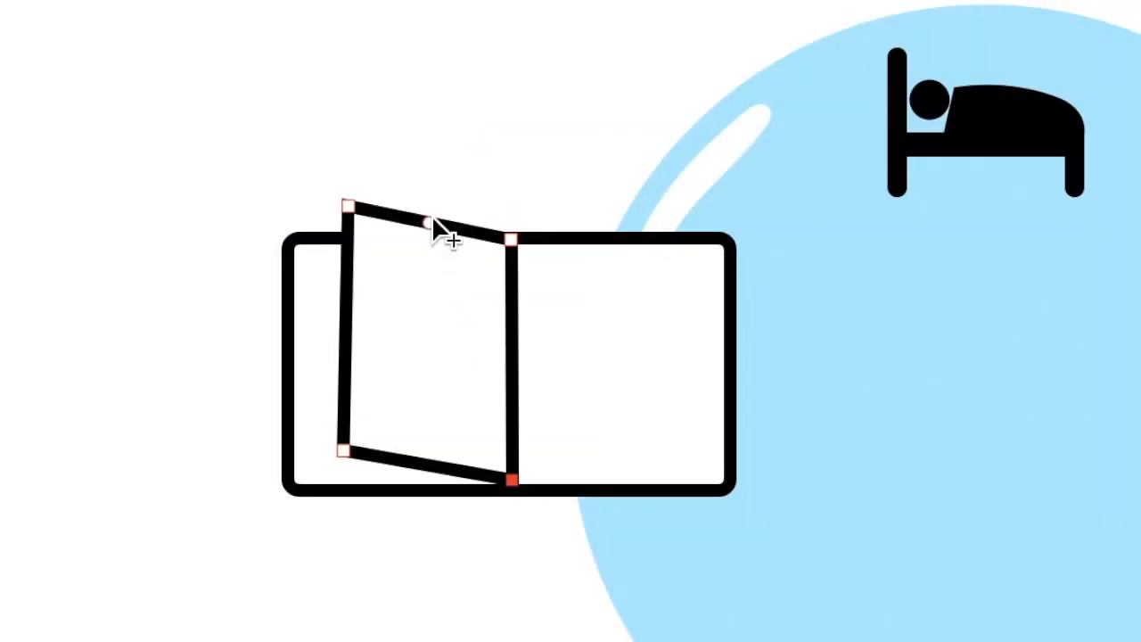
Step: Bend the left page's top and bottom edges into gentle upward curves
{"action": "left_click_drag", "start_coordinate": [432, 220], "coordinate": [434, 203]}
{"action": "left_click_drag", "start_coordinate": [428, 466], "coordinate": [426, 455]}
{"action": "key", "text": "Return"}
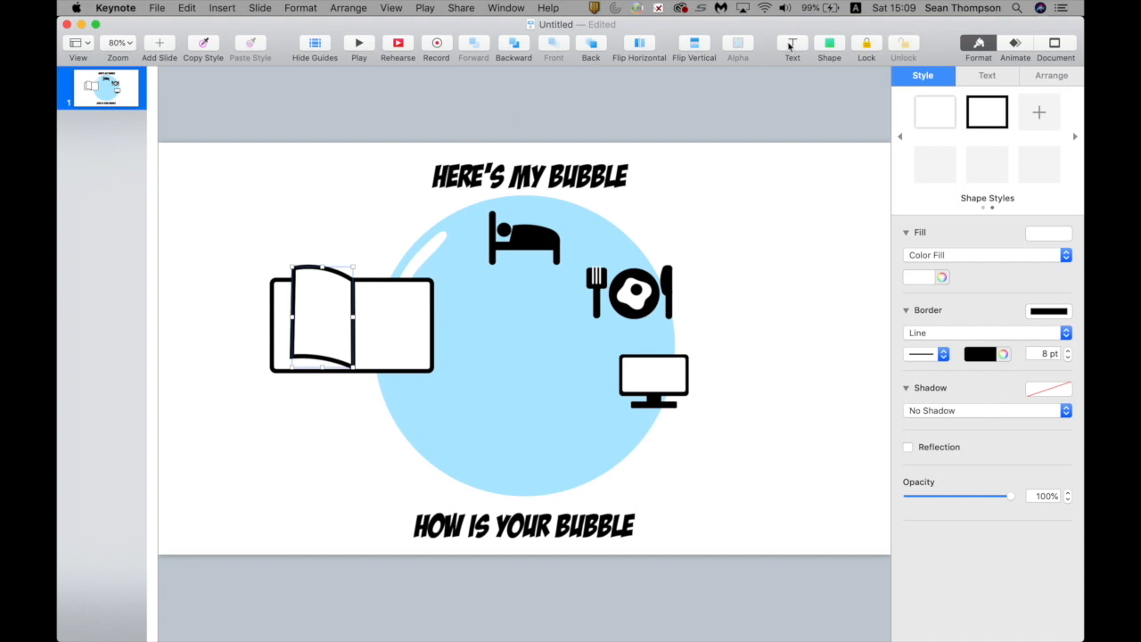
Step: Draw an open three-point curved line near the top of the book's left page with the Pen tool, with an 8 pt stroke
{"action": "left_click", "coordinate": [830, 44]}
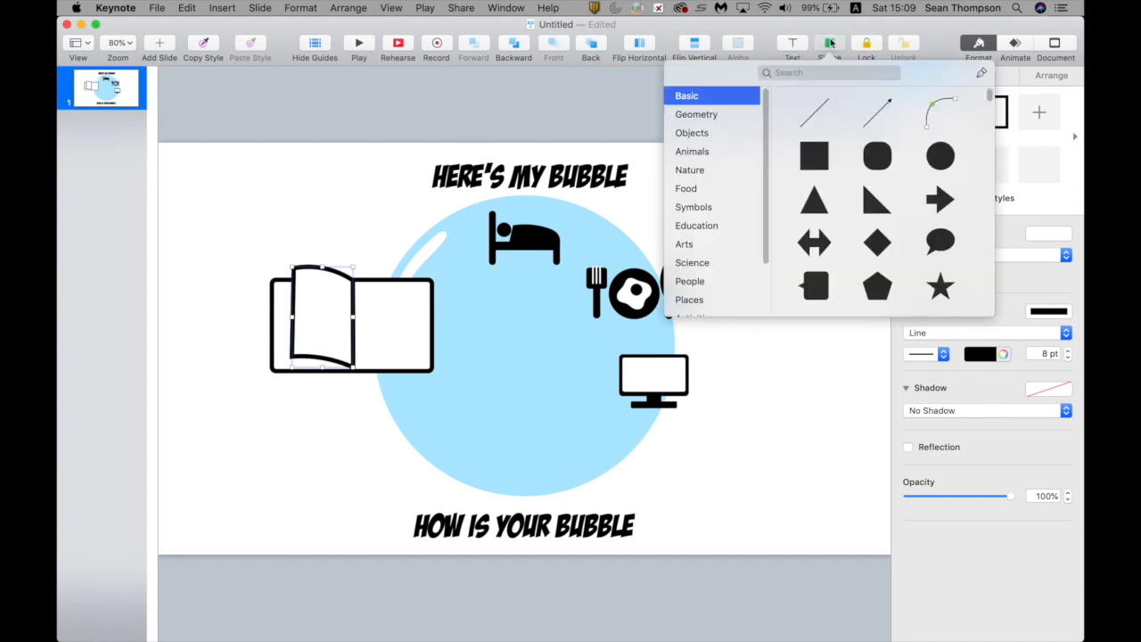
{"action": "left_click", "coordinate": [981, 77]}
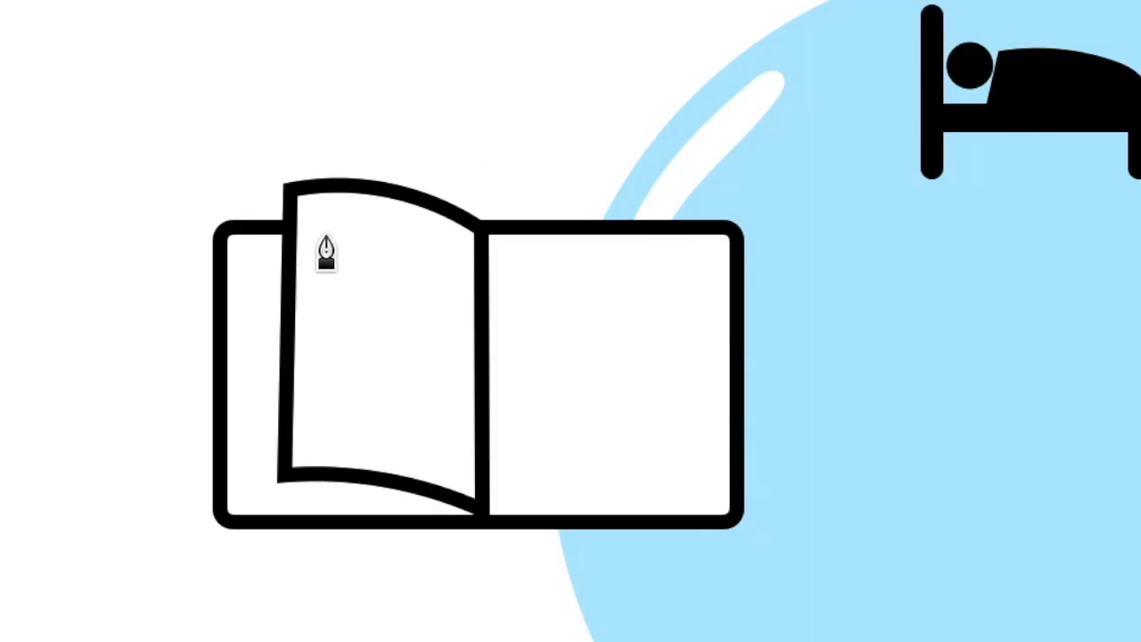
{"action": "left_click", "coordinate": [305, 282]}
{"action": "left_click", "coordinate": [390, 237]}
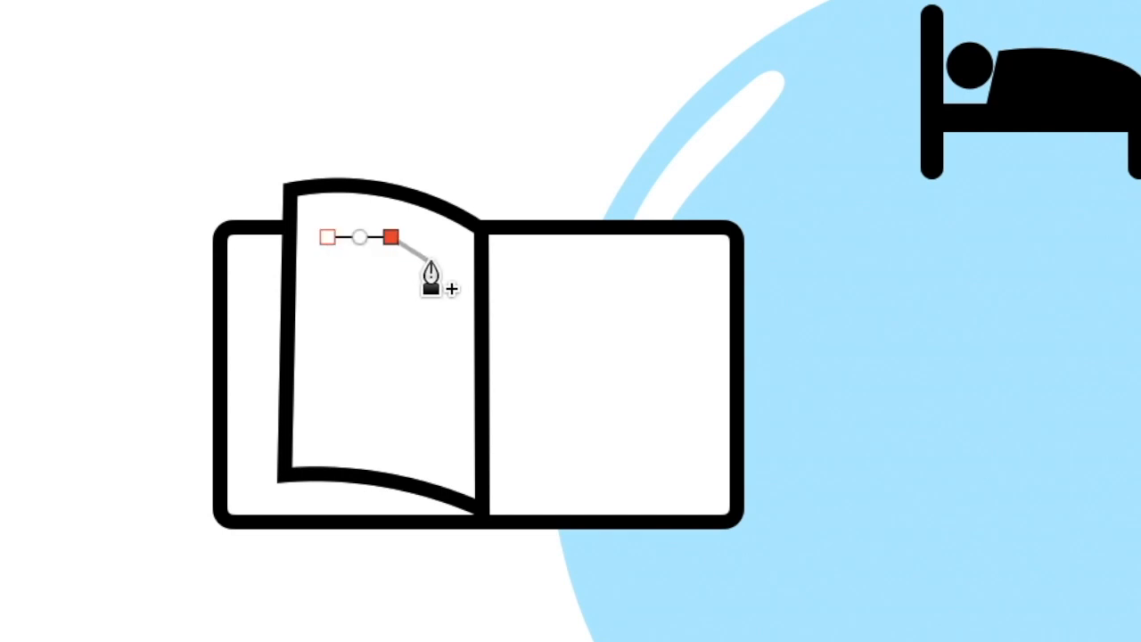
{"action": "left_click", "coordinate": [441, 261]}
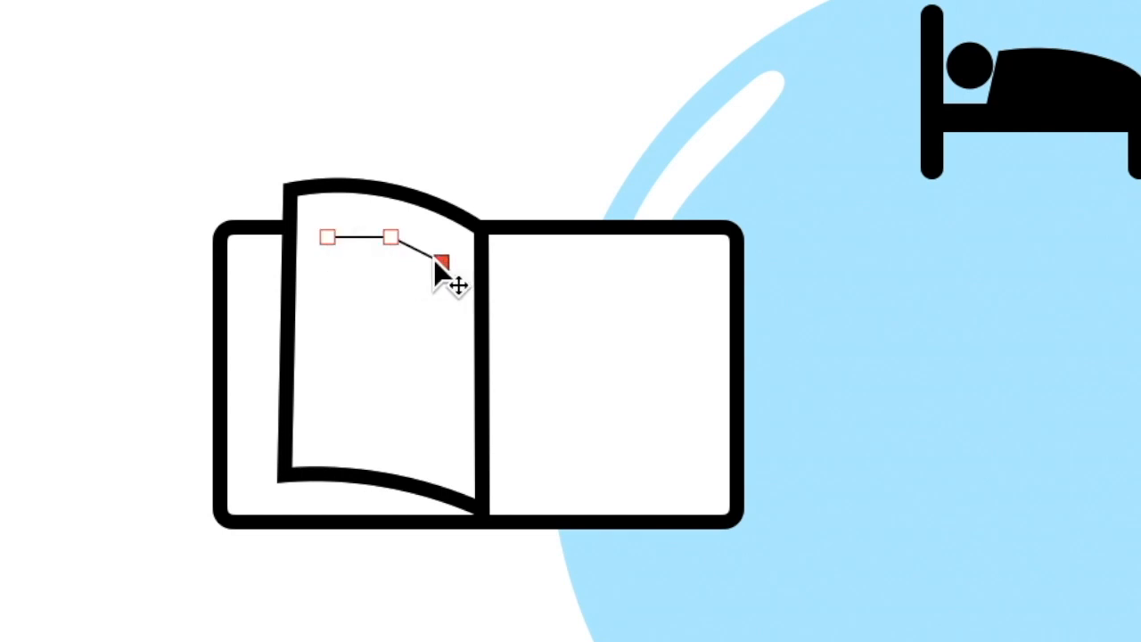
{"action": "double_click", "coordinate": [391, 236]}
{"action": "key", "text": "Escape"}
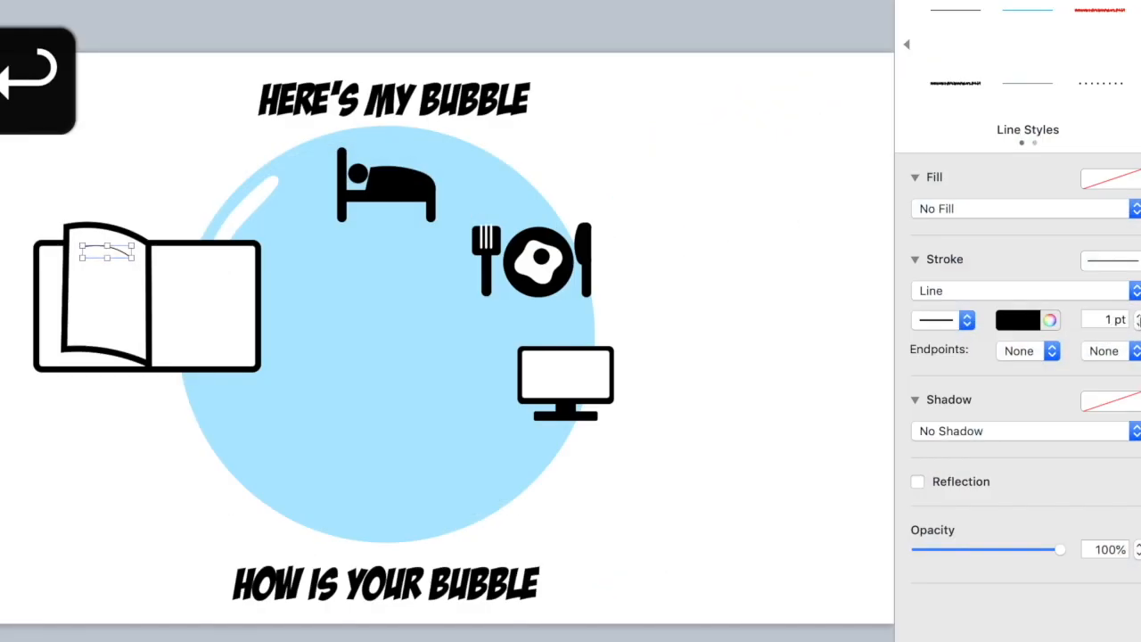
{"action": "left_click", "coordinate": [1139, 316]}
Step: Duplicate the curved line until four evenly stacked text lines fill the left page
{"action": "key", "text": "super+d"}
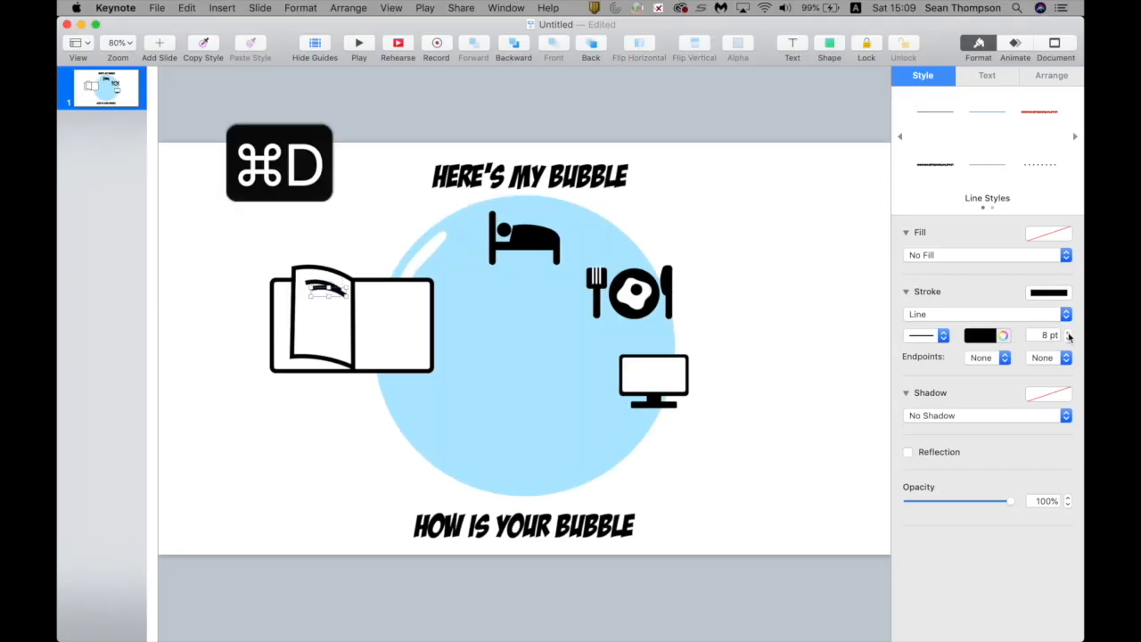
{"action": "left_click_drag", "start_coordinate": [326, 287], "coordinate": [330, 301]}
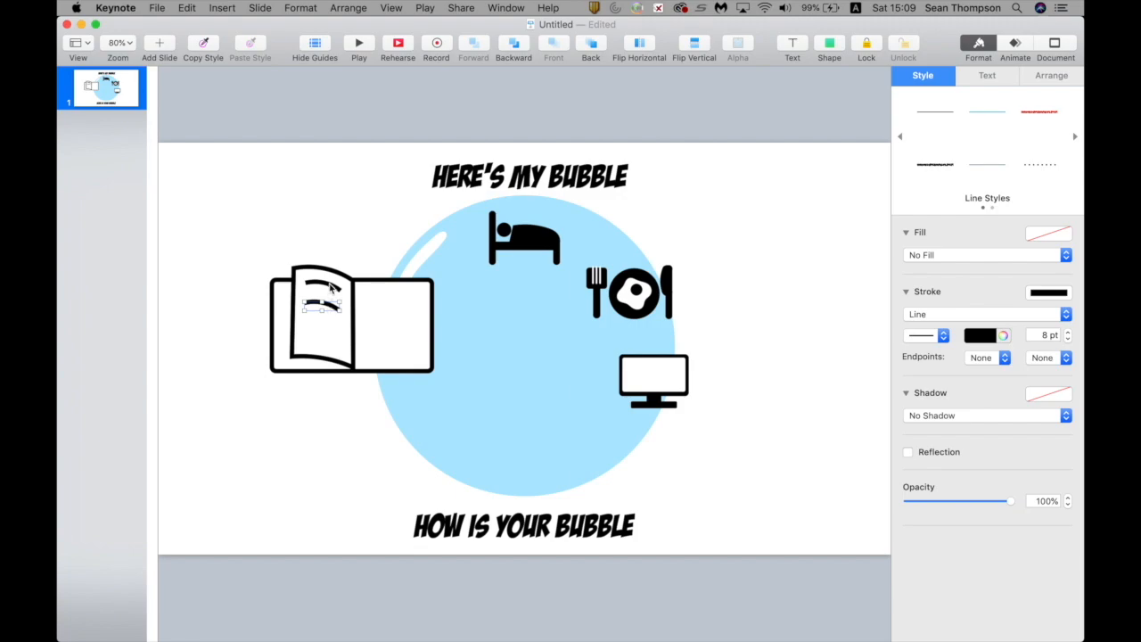
{"action": "left_click", "coordinate": [330, 286], "text": "shift"}
{"action": "key", "text": "super+g"}
{"action": "key", "text": "super+d"}
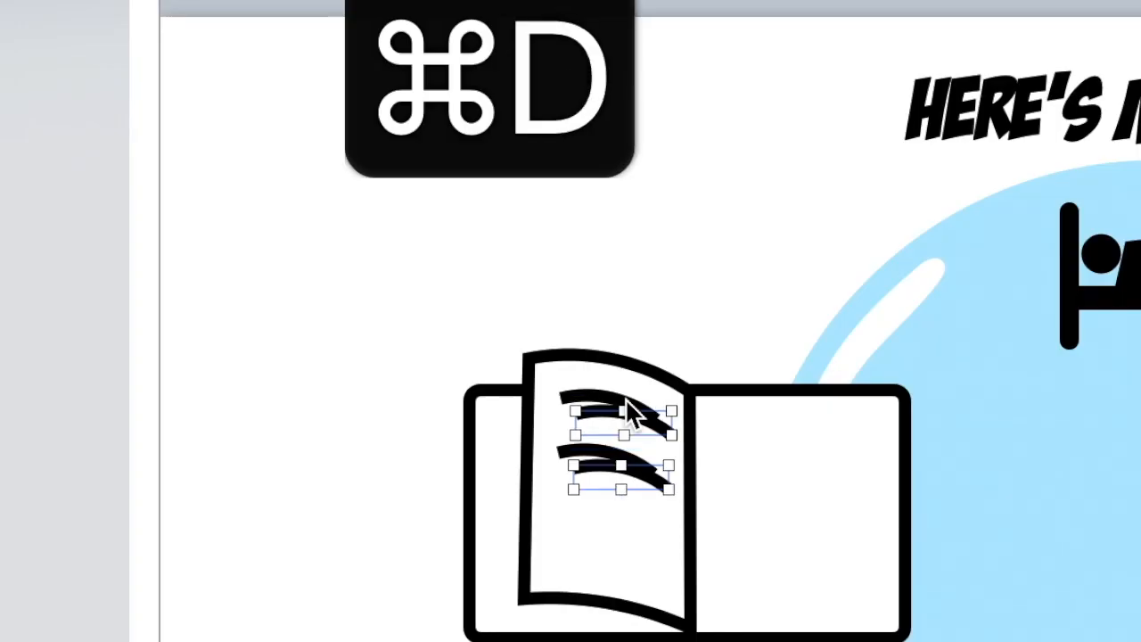
{"action": "left_click_drag", "start_coordinate": [635, 414], "coordinate": [620, 504]}
Step: Group the four lines with the left page outline, and place a horizontally flipped duplicate beside it as the right page
{"action": "left_click", "coordinate": [626, 456], "text": "shift"}
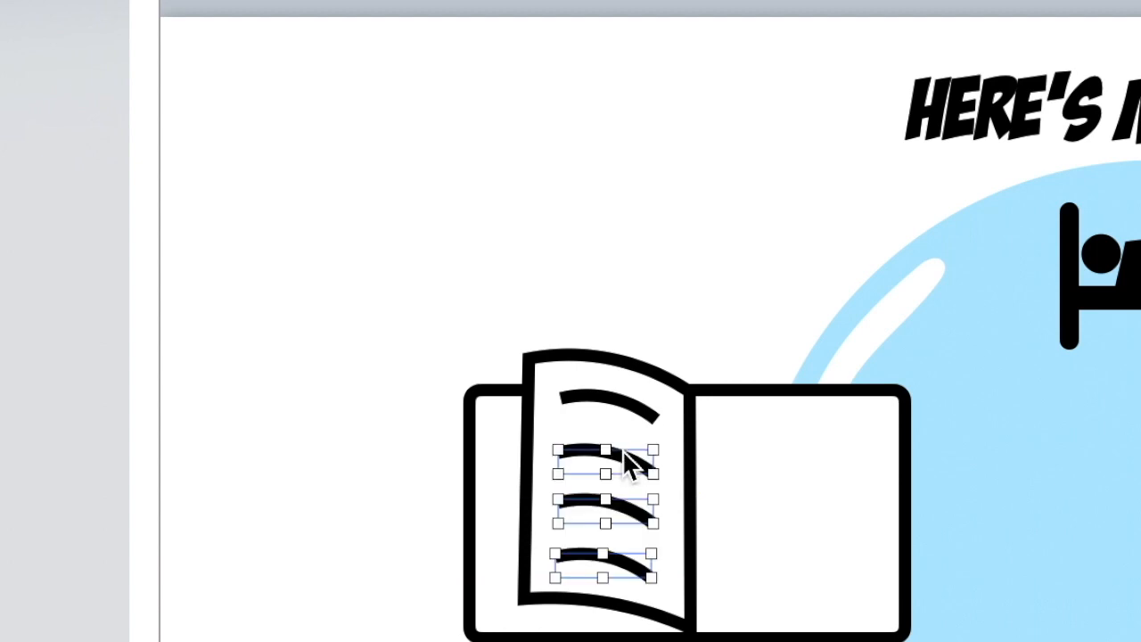
{"action": "left_click", "coordinate": [621, 396], "text": "shift"}
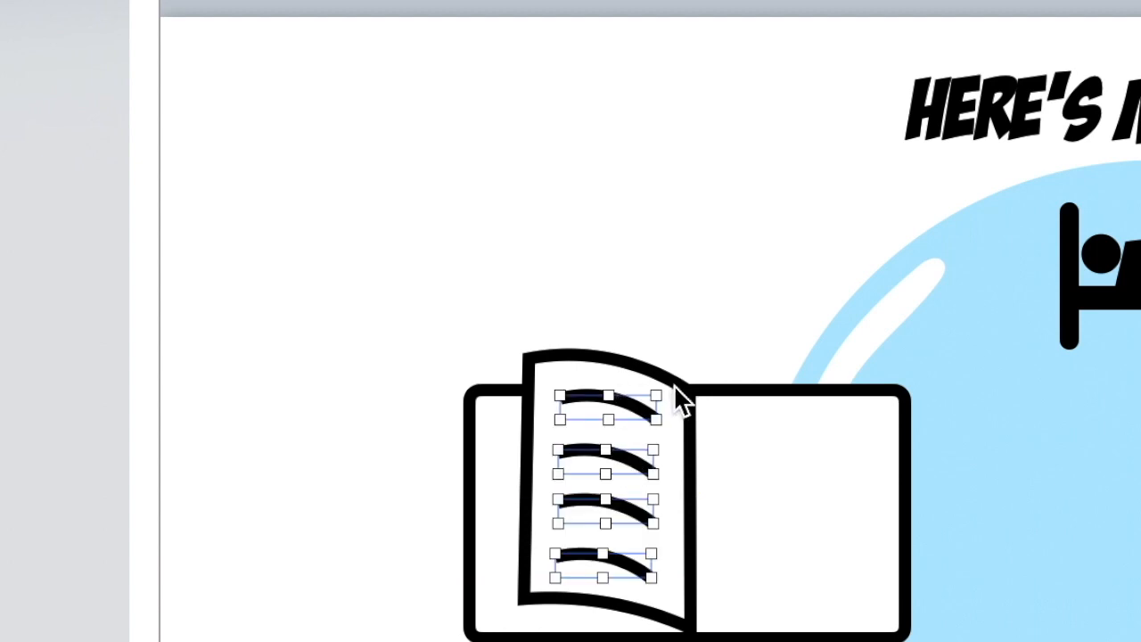
{"action": "left_click", "coordinate": [675, 388], "text": "shift"}
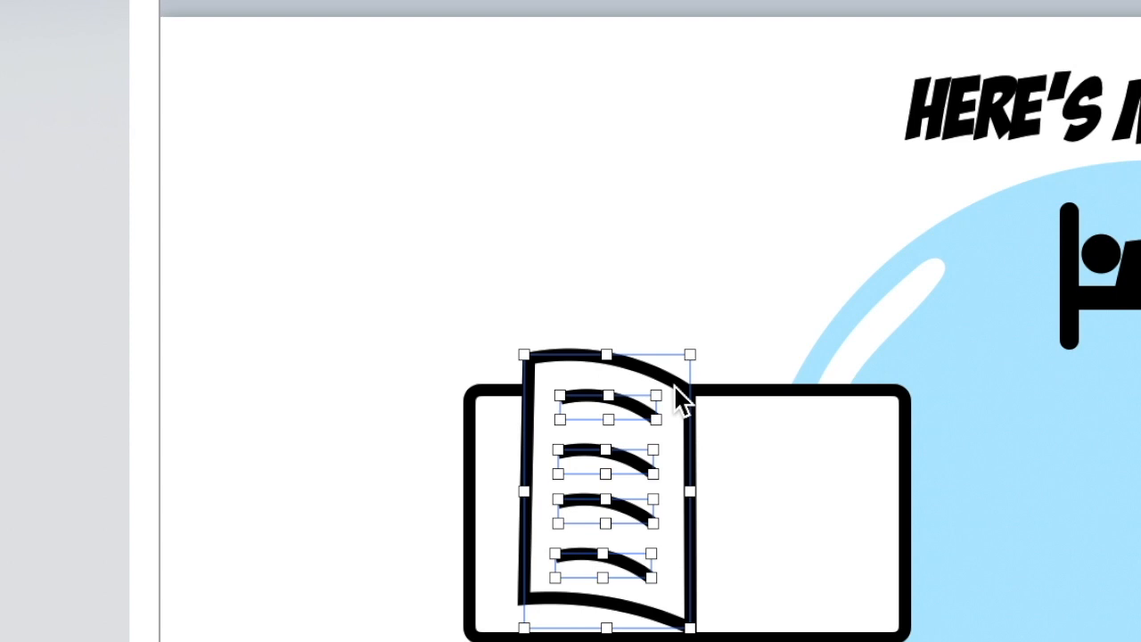
{"action": "key", "text": "alt+super+g"}
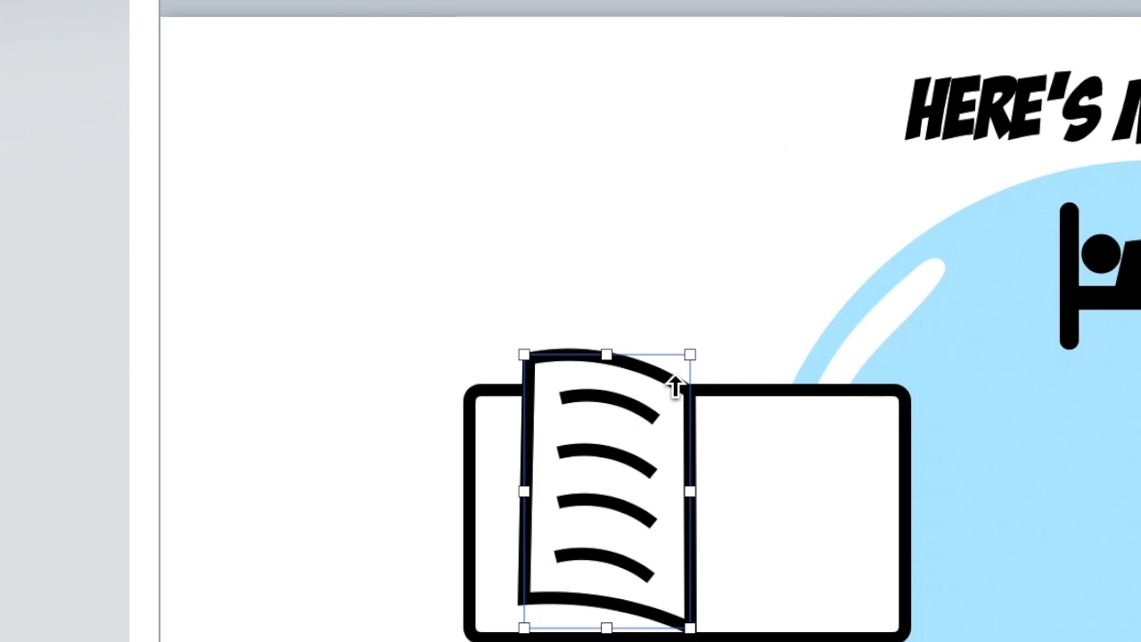
{"action": "key", "text": "super+d"}
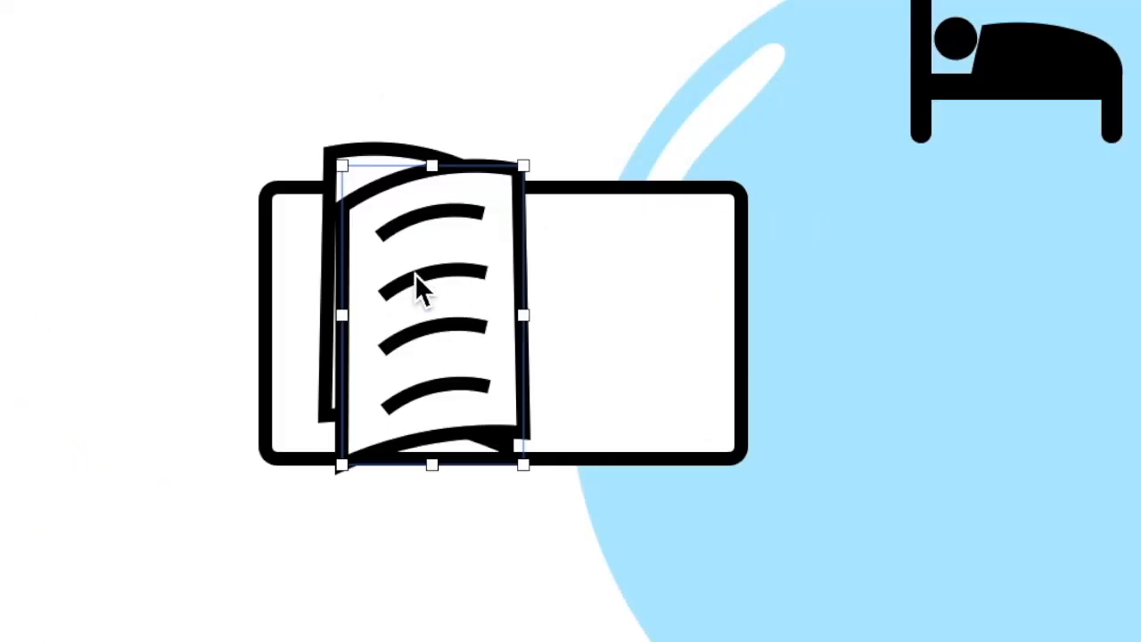
{"action": "left_click_drag", "start_coordinate": [414, 274], "coordinate": [588, 258]}
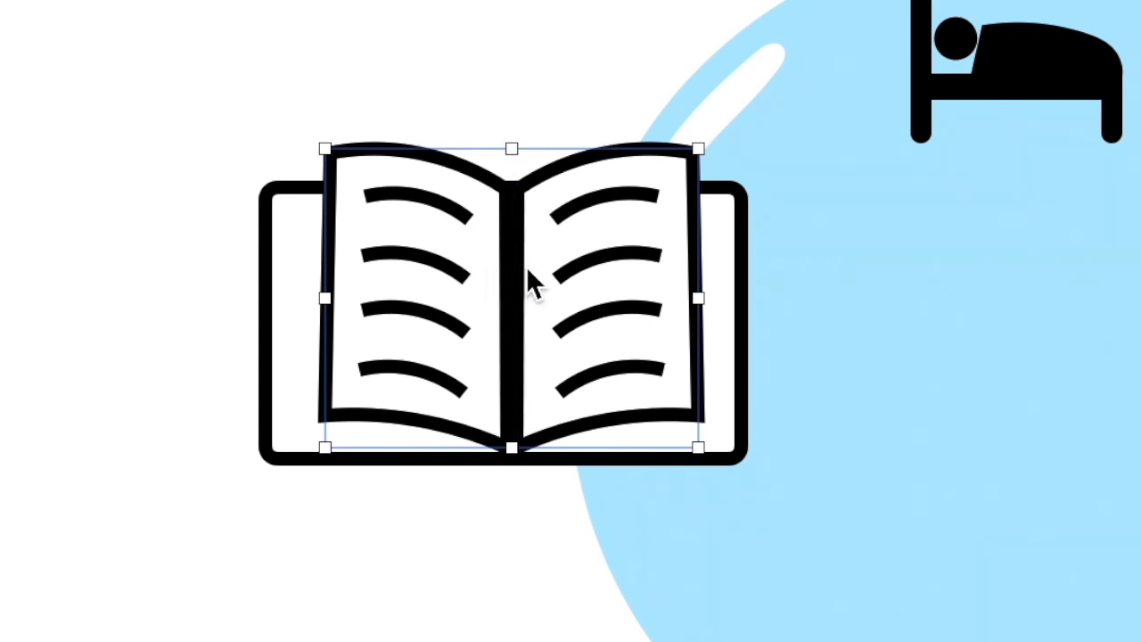
Step: Centre the two pages on the cover, group them with it, and shrink the book to 170 × 108 pt
{"action": "left_click_drag", "start_coordinate": [526, 266], "coordinate": [512, 268]}
{"action": "left_click", "coordinate": [719, 322], "text": "shift"}
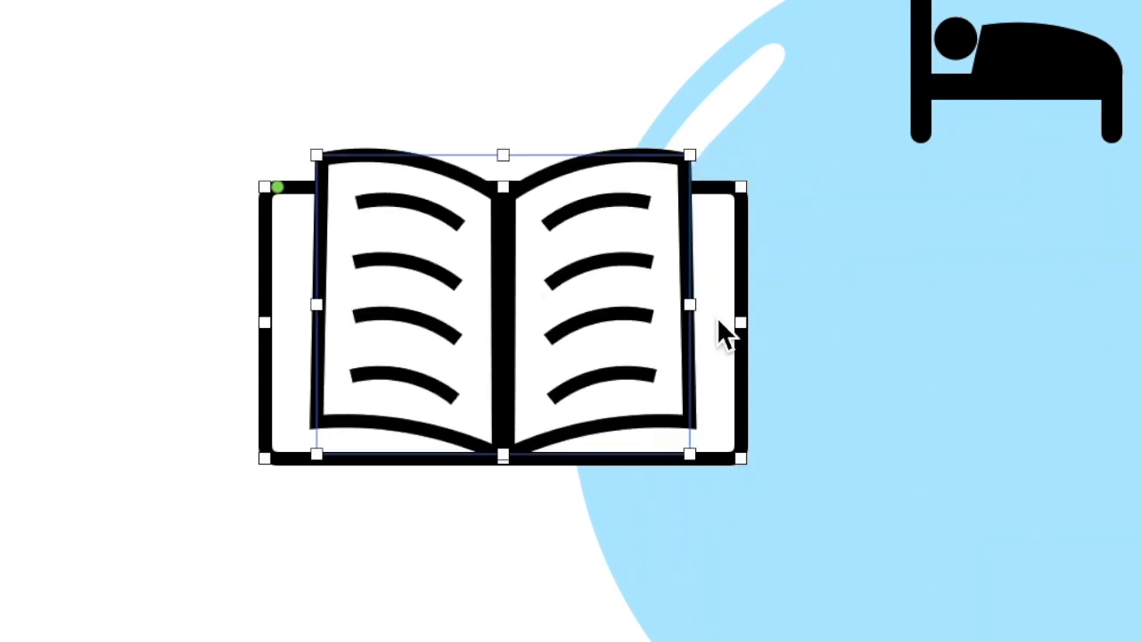
{"action": "key", "text": "super+alt+g"}
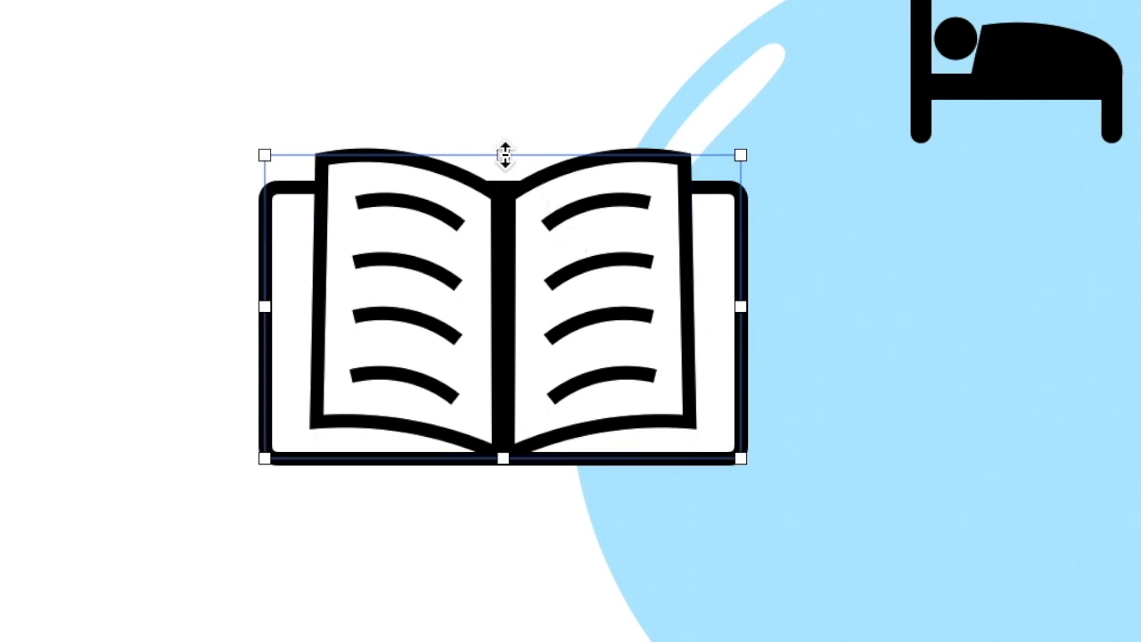
{"action": "left_click_drag", "start_coordinate": [504, 155], "coordinate": [504, 272]}
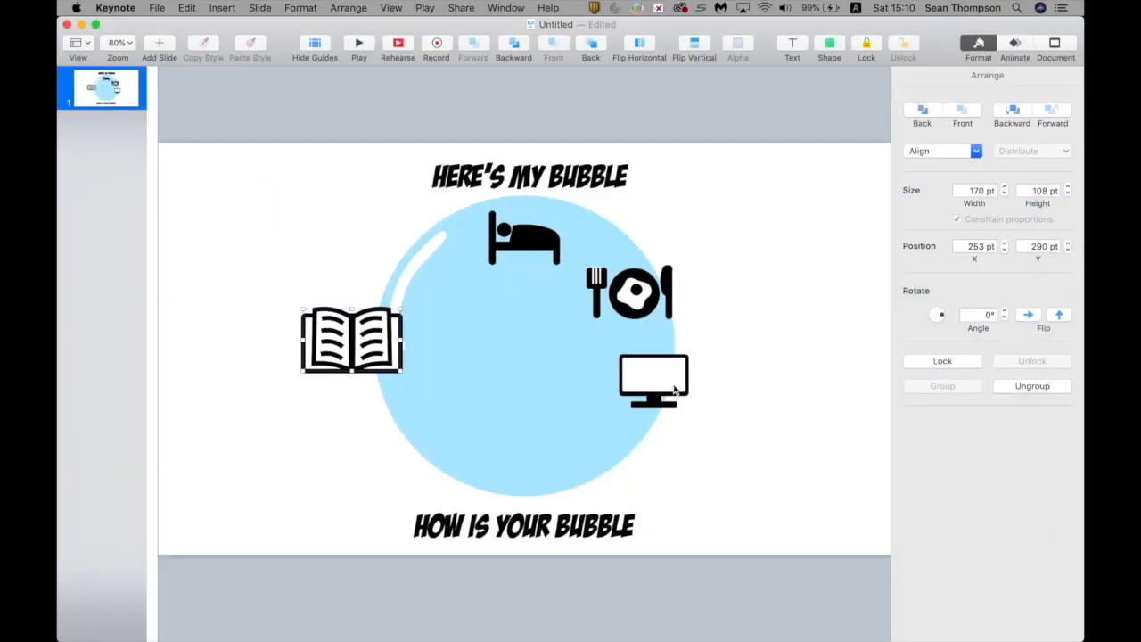
Step: Move the book to the bubble's right edge below the breakfast icon and the television to the bubble's bottom centre
{"action": "left_click_drag", "start_coordinate": [650, 379], "coordinate": [622, 446]}
{"action": "left_click_drag", "start_coordinate": [389, 359], "coordinate": [707, 398]}
{"action": "left_click_drag", "start_coordinate": [626, 452], "coordinate": [614, 466]}
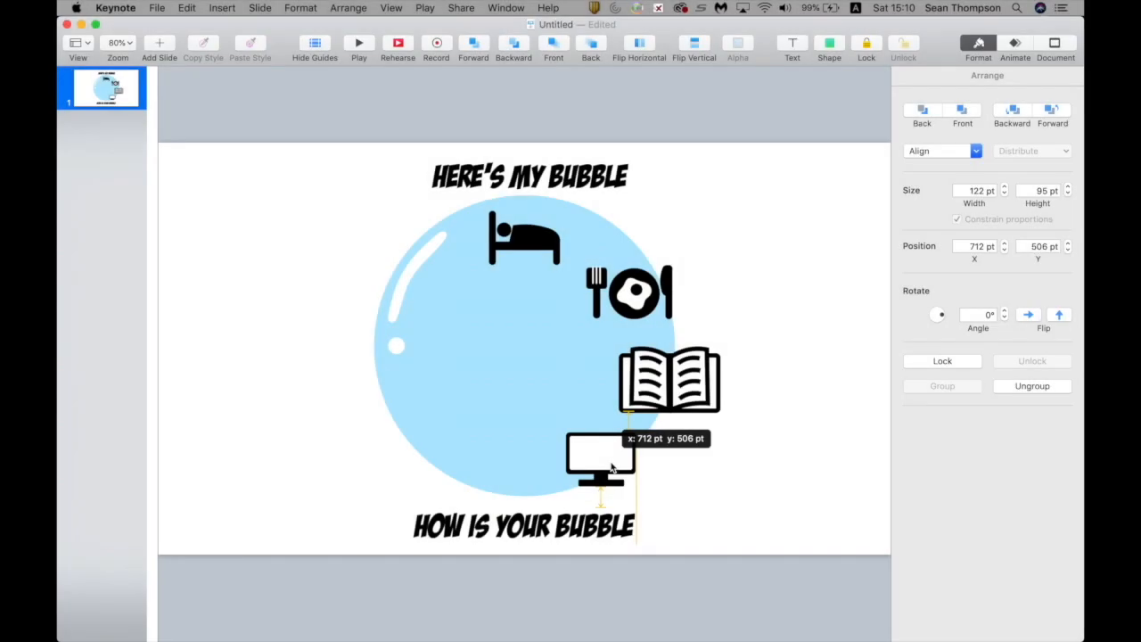
{"action": "left_click_drag", "start_coordinate": [613, 465], "coordinate": [612, 467]}
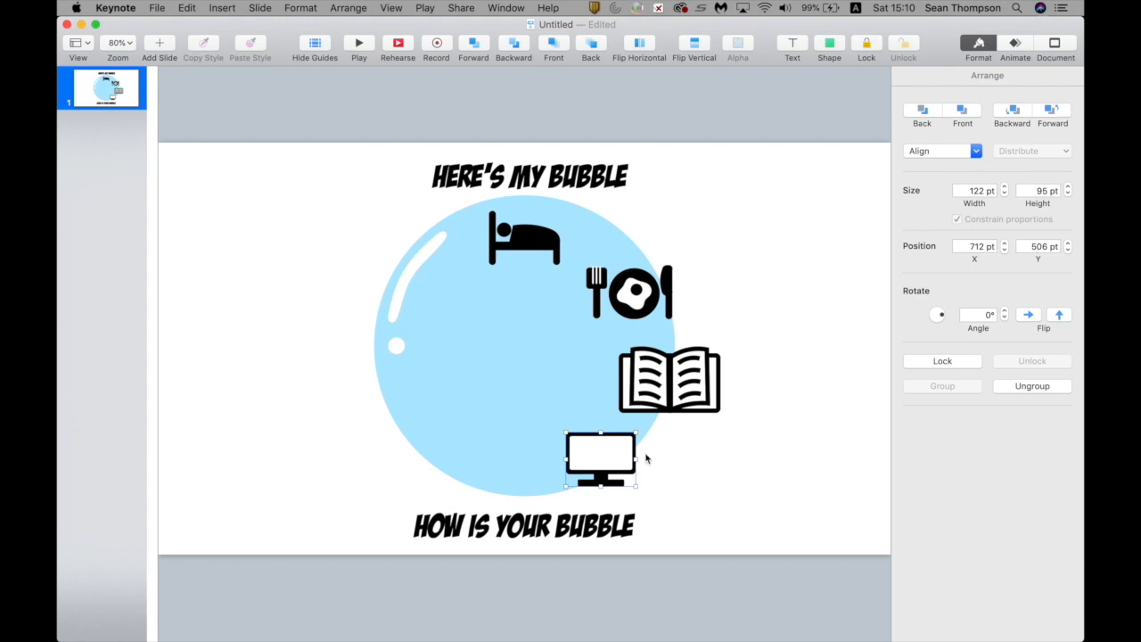
{"action": "left_click_drag", "start_coordinate": [622, 457], "coordinate": [552, 468]}
Step: Switch to Chrome, open the solid black school icon with the clock and flag, and capture its picture to the clipboard
{"action": "key", "text": "super+Tab"}
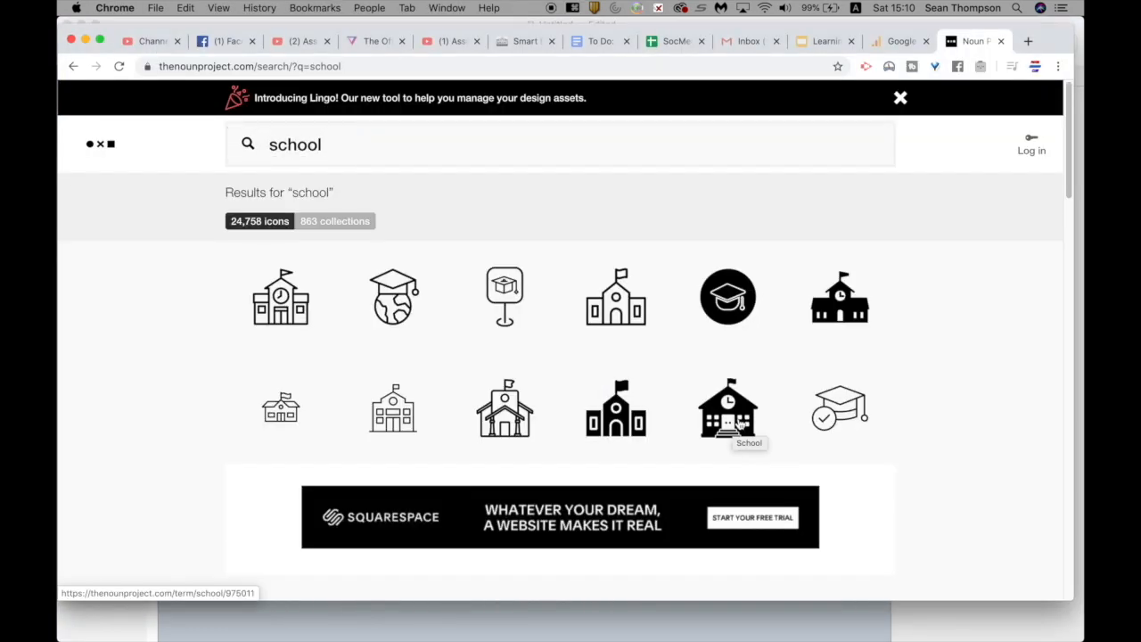
{"action": "left_click", "coordinate": [738, 426]}
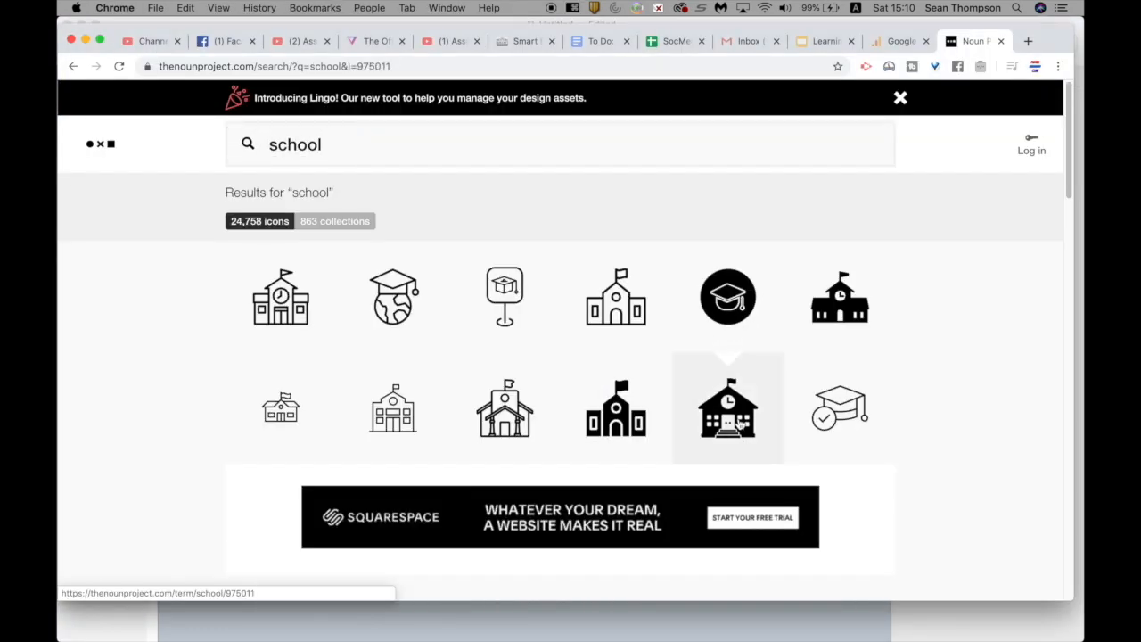
{"action": "key", "text": "ctrl+shift+super+4"}
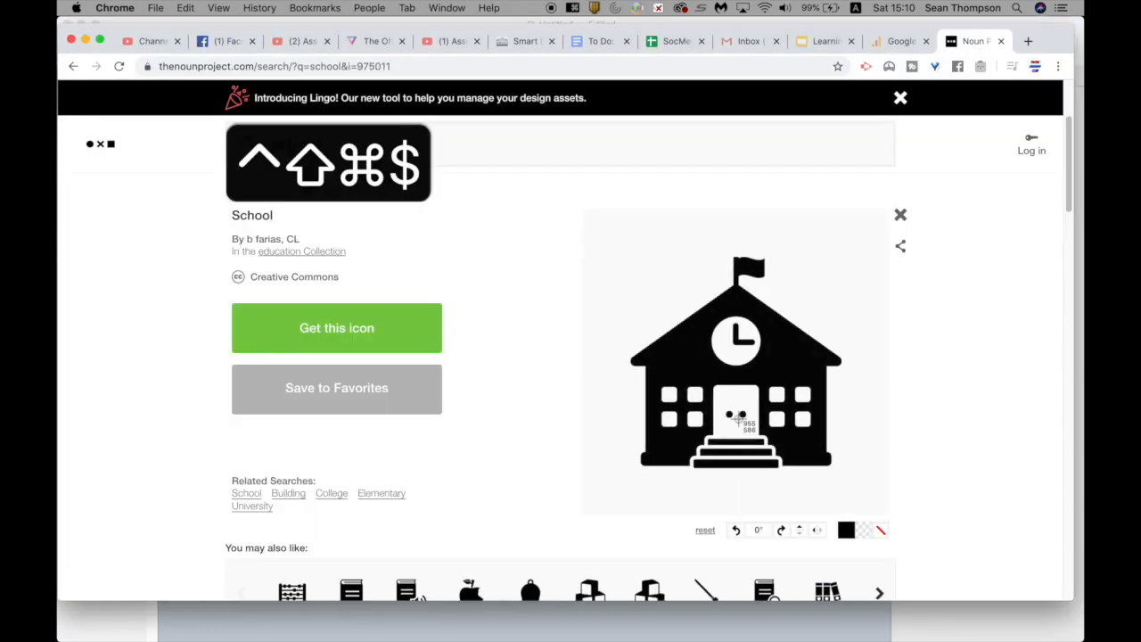
{"action": "left_click_drag", "start_coordinate": [604, 229], "coordinate": [899, 484]}
Step: Switch back to Keynote, paste the school picture and place it beside the bubble's left edge
{"action": "key", "text": "super+Tab"}
{"action": "key", "text": "super+v"}
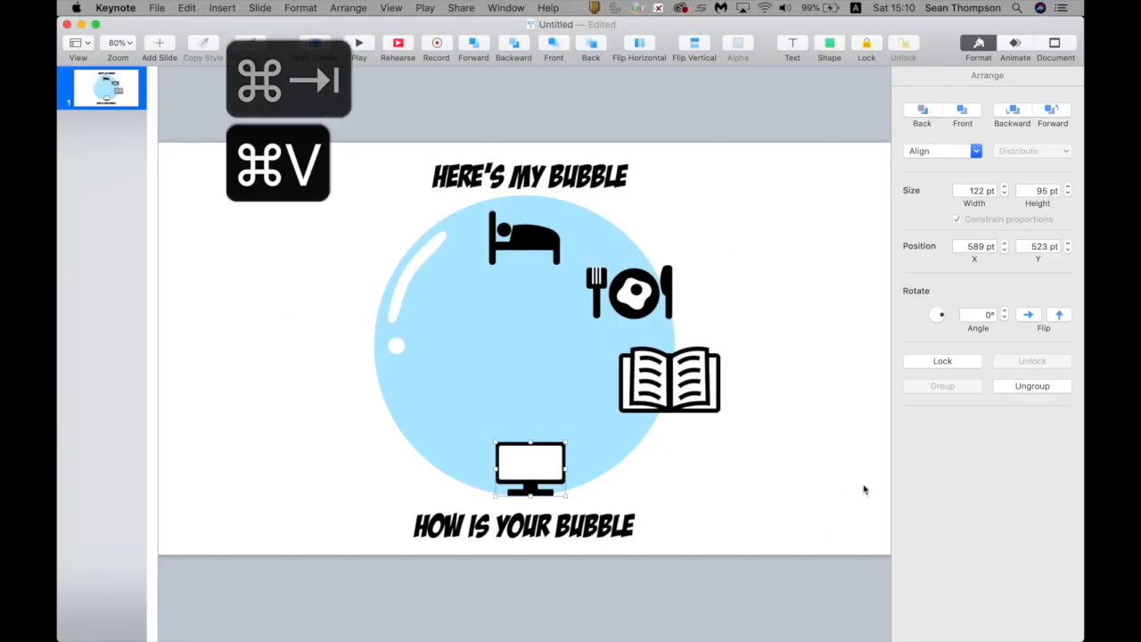
{"action": "left_click_drag", "start_coordinate": [489, 439], "coordinate": [239, 314]}
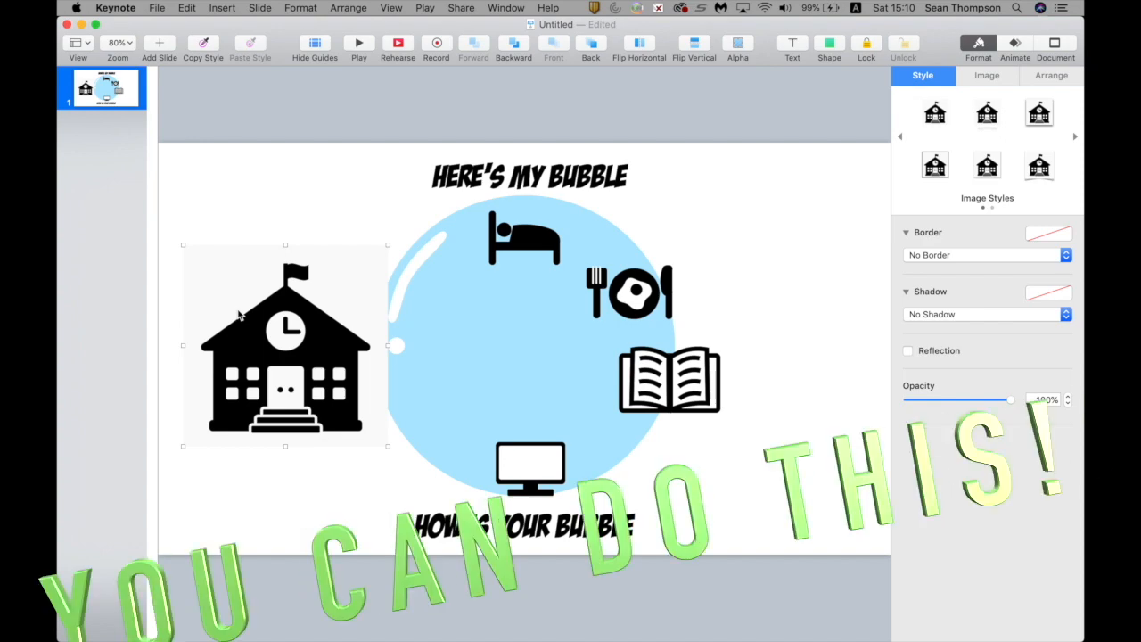
Step: Build the school's body from a black rounded rectangle beside the reference picture and add a wider black triangle above it as the roof
{"action": "left_click", "coordinate": [830, 43]}
{"action": "left_click", "coordinate": [849, 150]}
{"action": "left_click_drag", "start_coordinate": [519, 354], "coordinate": [419, 408]}
{"action": "left_click_drag", "start_coordinate": [459, 370], "coordinate": [524, 344]}
{"action": "left_click", "coordinate": [829, 43]}
{"action": "left_click", "coordinate": [947, 149]}
{"action": "left_click_drag", "start_coordinate": [526, 355], "coordinate": [463, 285]}
Step: Add a black rounded rectangle of about 157 × 25 pt with a 4 pt white line border as the school's bottom step
{"action": "left_click", "coordinate": [830, 43]}
{"action": "left_click", "coordinate": [800, 149]}
{"action": "left_click", "coordinate": [988, 333]}
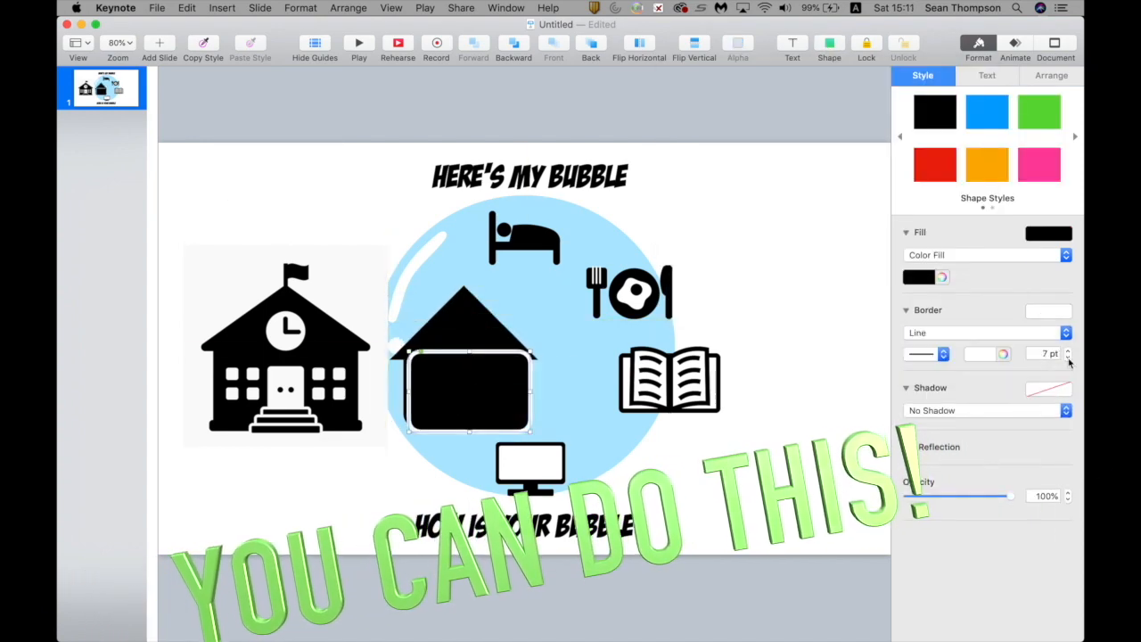
{"action": "left_click", "coordinate": [1068, 351]}
{"action": "left_click_drag", "start_coordinate": [454, 374], "coordinate": [487, 425]}
Step: Constrain the bottom step's proportions, and stack a duplicate scaled to 122 × 19 pt centred above and behind it
{"action": "scroll", "coordinate": [411, 412], "scroll_direction": "up", "scroll_amount": 5}
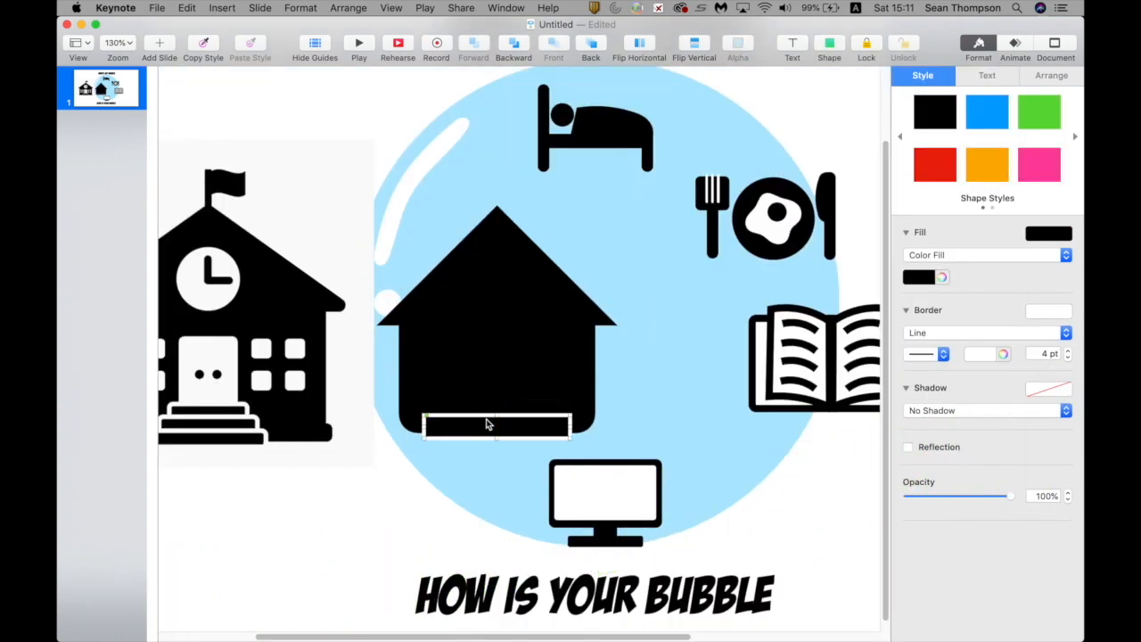
{"action": "left_click", "coordinate": [1043, 76]}
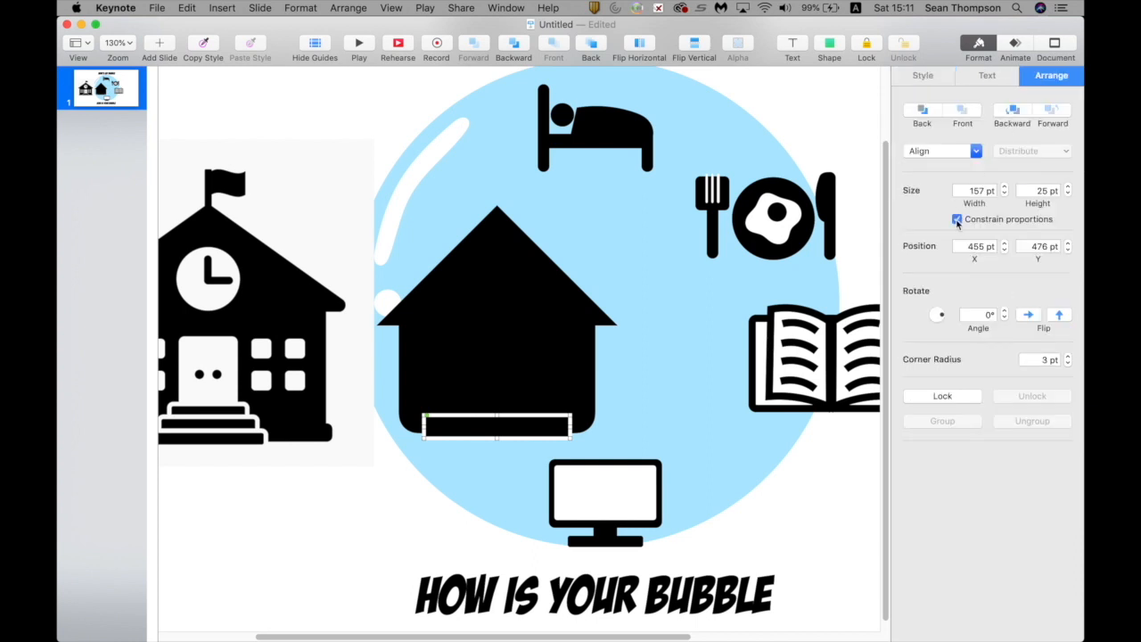
{"action": "key", "text": "super+d"}
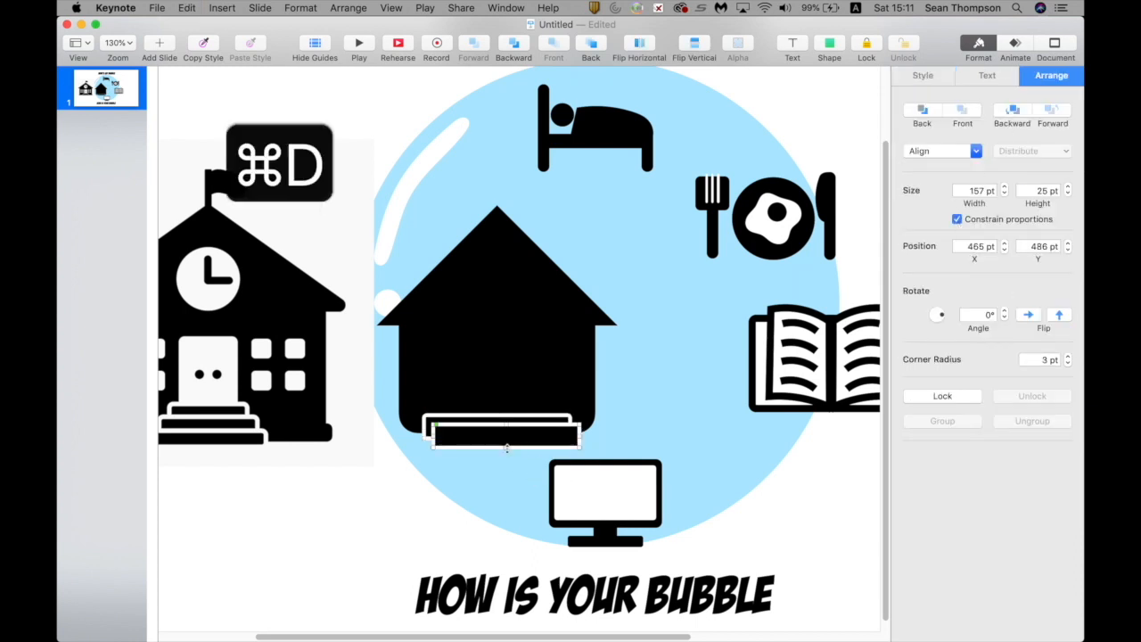
{"action": "left_click_drag", "start_coordinate": [506, 447], "coordinate": [506, 432]}
{"action": "key", "text": "Up"}
{"action": "key", "text": "Up"}
{"action": "key", "text": "Up"}
{"action": "key", "text": "Up"}
{"action": "key", "text": "Up"}
{"action": "key", "text": "Up"}
{"action": "key", "text": "Up"}
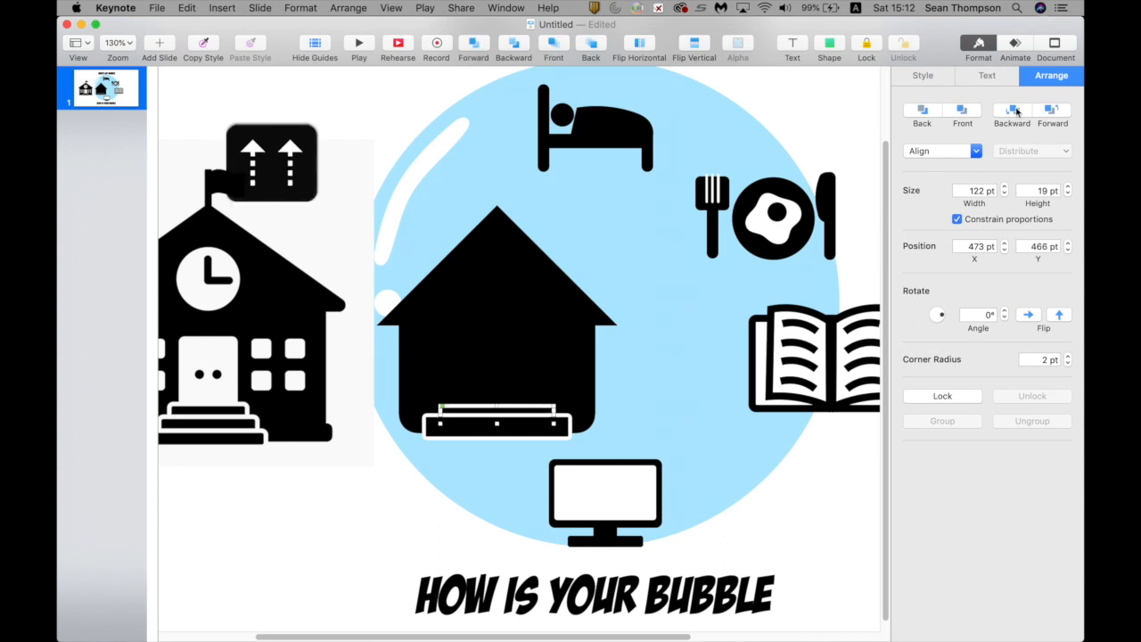
Step: Duplicate the middle step, scale the copy to 85 × 13 pt, and set it centred above and behind as the top step
{"action": "key", "text": "super+d"}
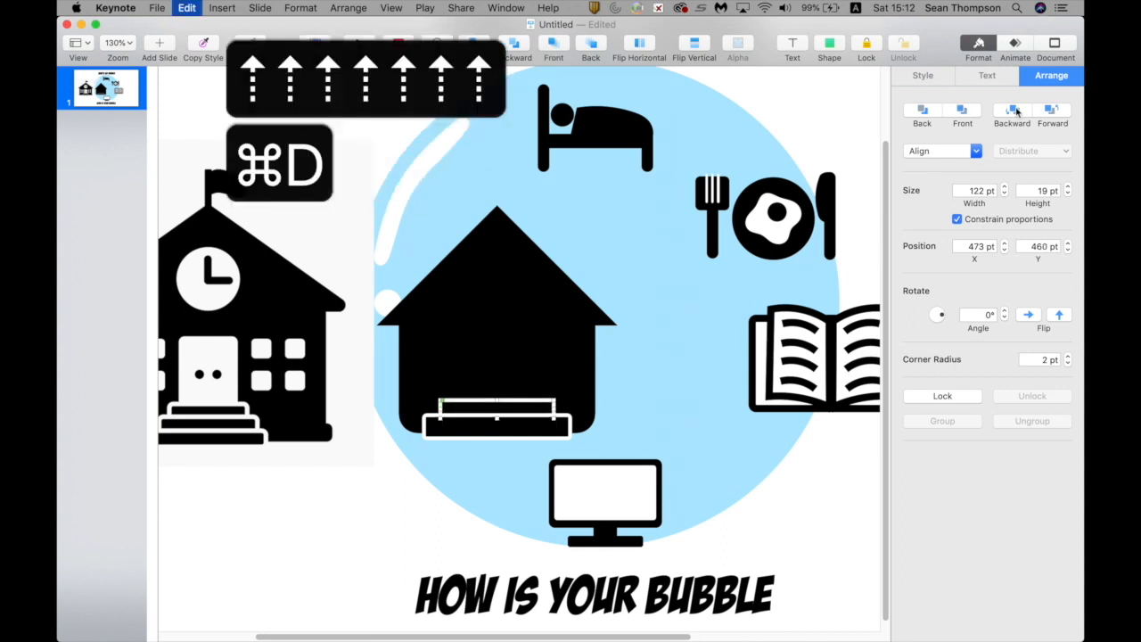
{"action": "left_click_drag", "start_coordinate": [508, 427], "coordinate": [506, 423]}
{"action": "left_click_drag", "start_coordinate": [527, 421], "coordinate": [520, 403]}
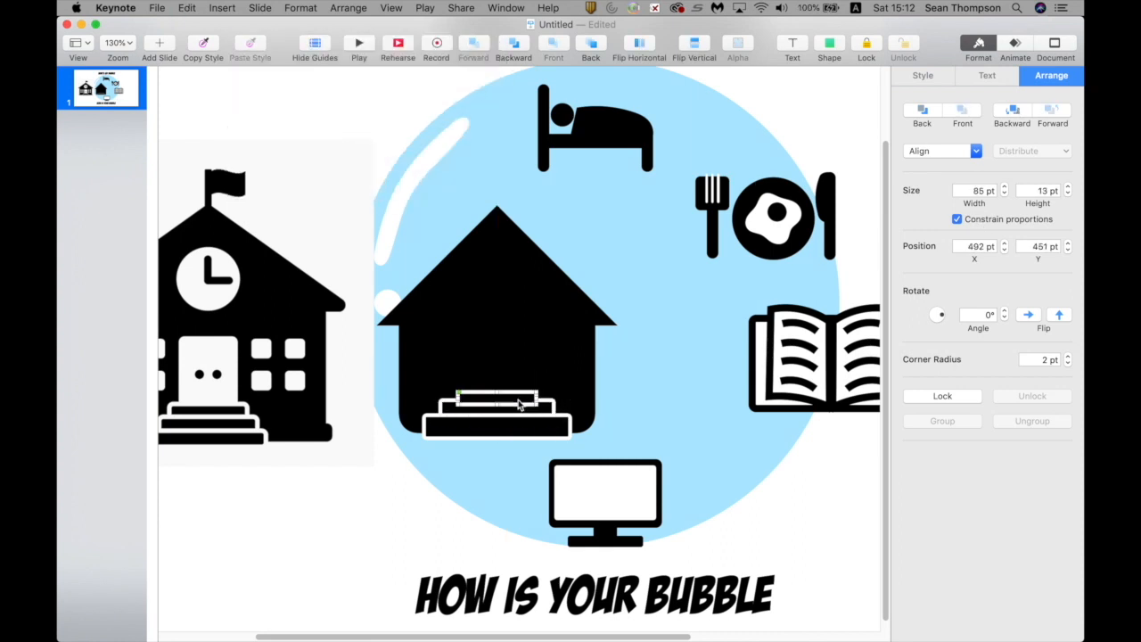
{"action": "left_click", "coordinate": [1022, 116]}
{"action": "key", "text": "Up"}
{"action": "key", "text": "Up"}
{"action": "key", "text": "Up"}
{"action": "key", "text": "Up"}
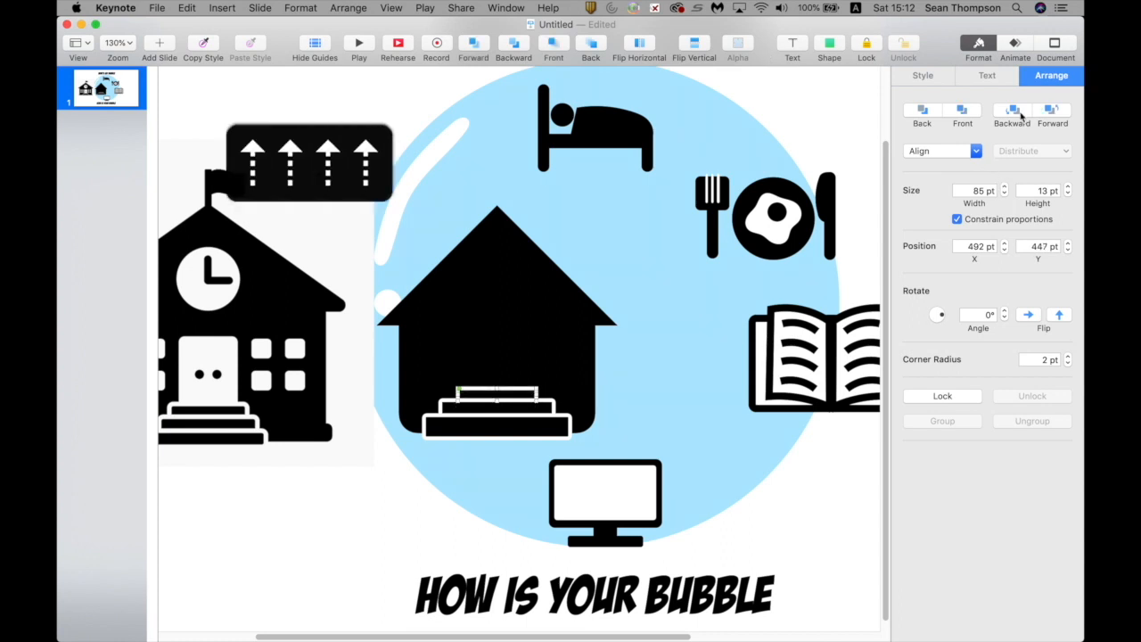
{"action": "key", "text": "Up"}
Step: Duplicate the school's body, apply a white shape style, and shrink the copy to a window pane of about 21 × 23 pt left of the steps
{"action": "left_click", "coordinate": [609, 380]}
{"action": "key", "text": "shift+super+0"}
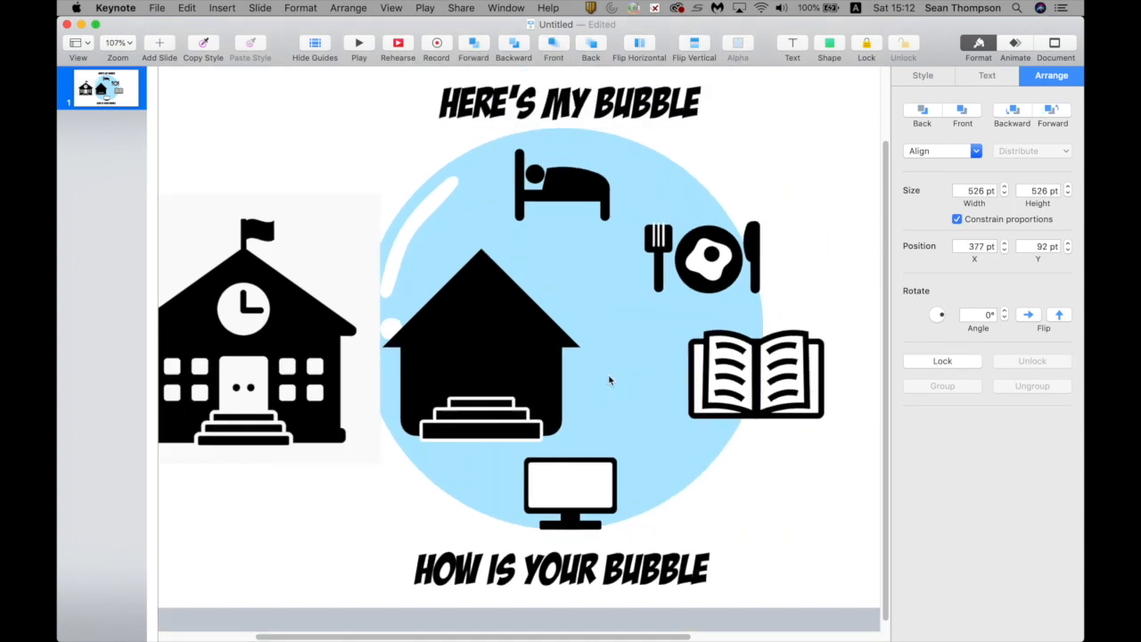
{"action": "left_click", "coordinate": [535, 383]}
{"action": "key", "text": "super+d"}
{"action": "left_click", "coordinate": [920, 76]}
{"action": "left_click", "coordinate": [937, 111]}
{"action": "left_click_drag", "start_coordinate": [571, 349], "coordinate": [442, 388]}
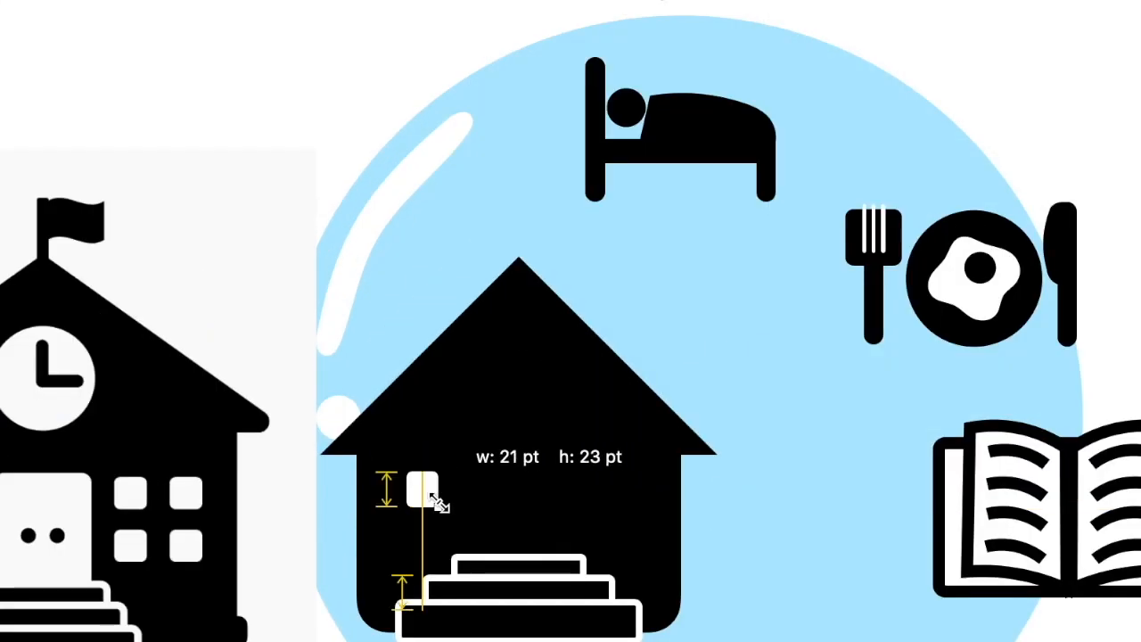
{"action": "mouse_move", "coordinate": [431, 495]}
{"action": "left_mouse_down"}
{"action": "mouse_move", "coordinate": [414, 494]}
{"action": "mouse_move", "coordinate": [445, 488]}
{"action": "mouse_move", "coordinate": [436, 476]}
{"action": "left_mouse_up"}
Step: Duplicate the pane alongside, group the pair, and place a copy of the pair directly below to form a four-pane window
{"action": "key", "text": "super+d"}
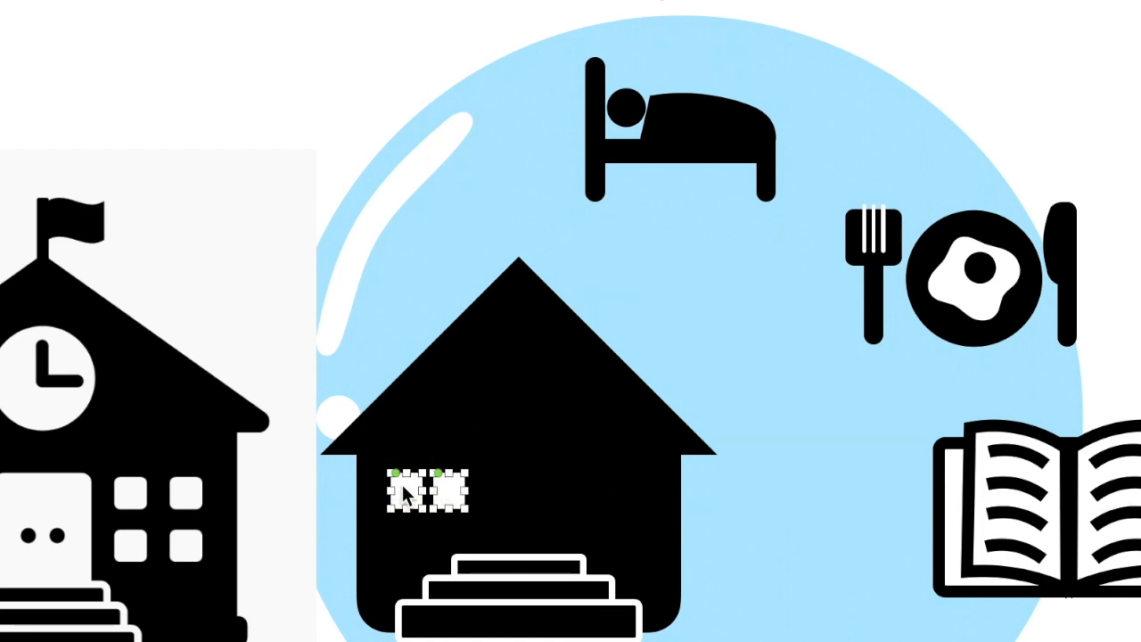
{"action": "key", "text": "alt+super+g"}
{"action": "key", "text": "super+d"}
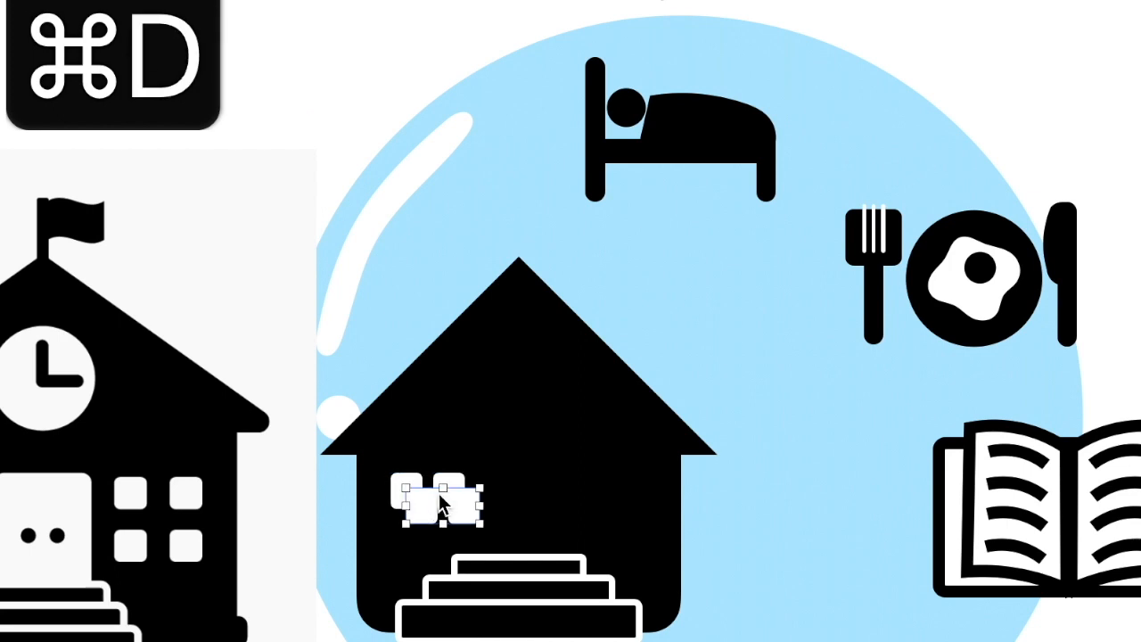
{"action": "left_click_drag", "start_coordinate": [450, 509], "coordinate": [441, 535]}
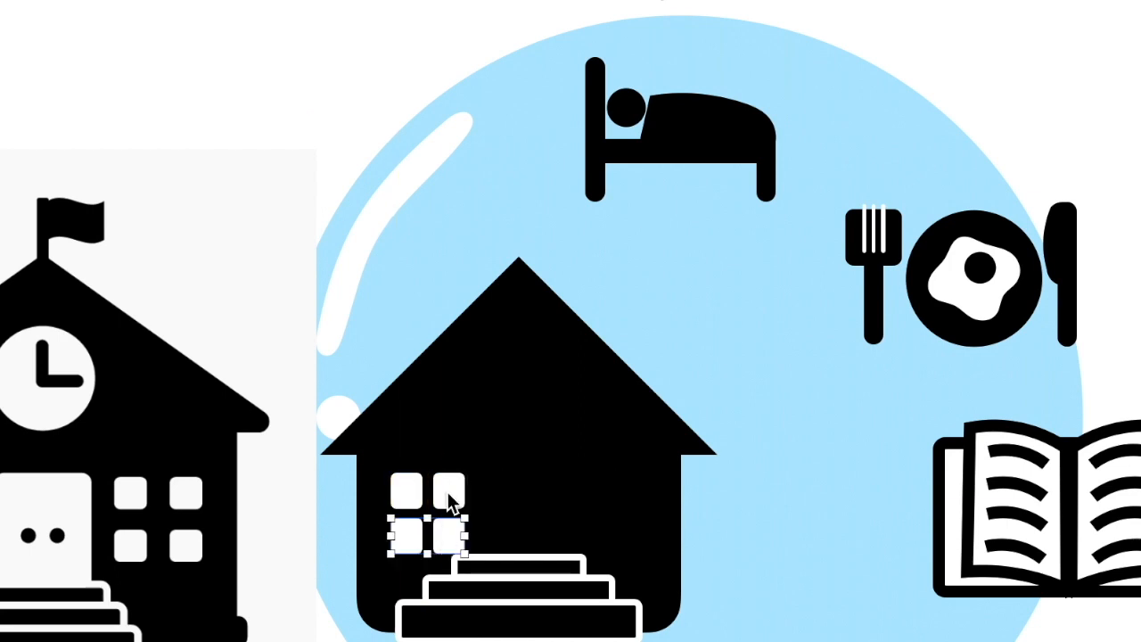
Step: Nudge both rows of window panes together slightly higher on the school wall
{"action": "key", "text": "Up"}
{"action": "key", "text": "Up"}
{"action": "key", "text": "Up"}
{"action": "key", "text": "Up"}
{"action": "key", "text": "Up"}
{"action": "key", "text": "Up"}
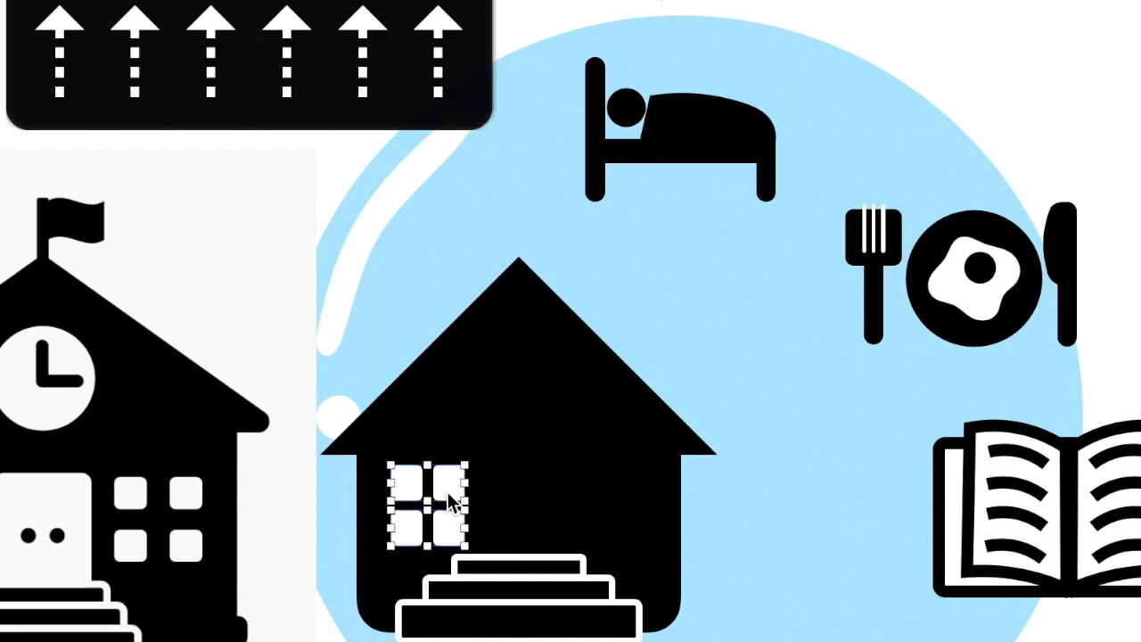